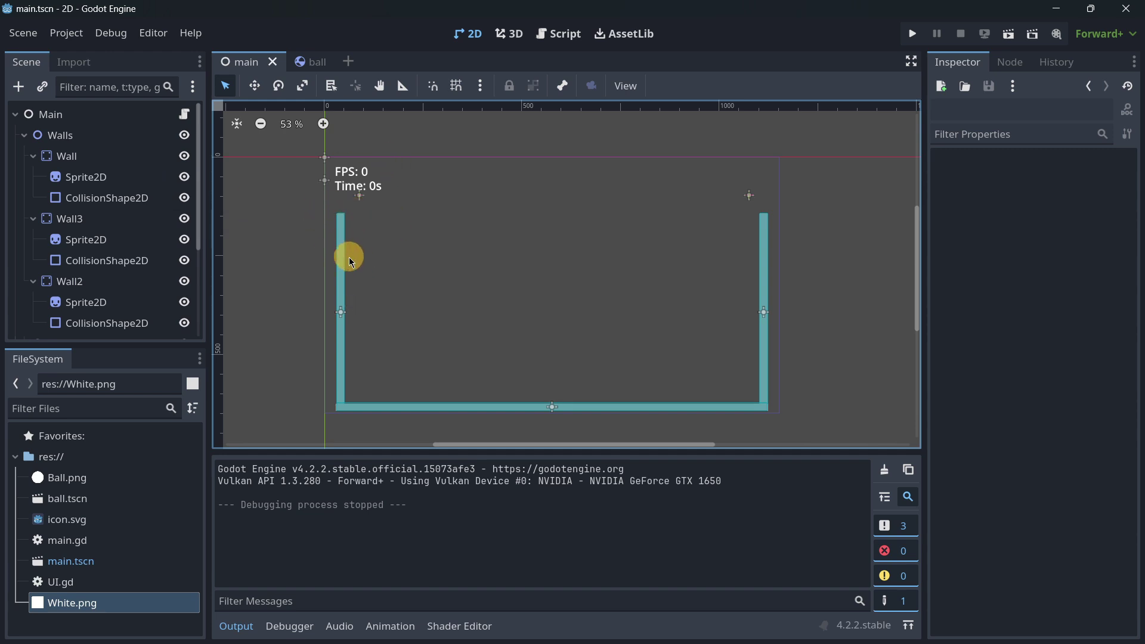
# Examine the three wall bodies in the main scene along with their sprite and collision shape nodes.
pyautogui.click(66, 156)
pyautogui.click(74, 219)
pyautogui.click(102, 288)
pyautogui.scroll(-3, 102, 289)
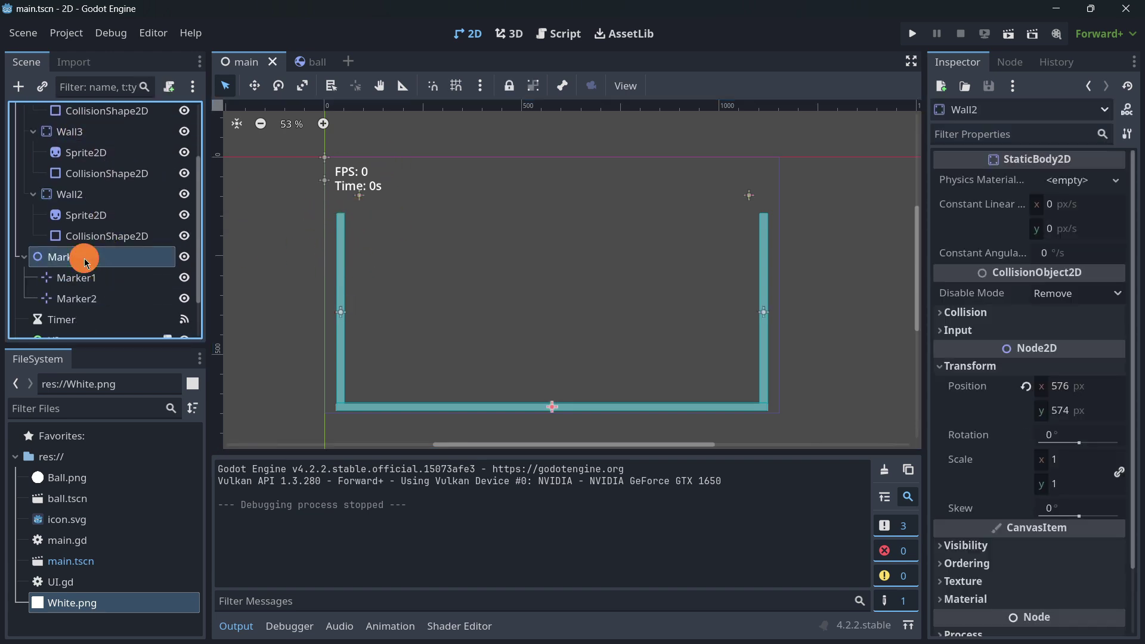
pyautogui.click(82, 256)
pyautogui.click(89, 216)
pyautogui.click(104, 237)
pyautogui.scroll(3, 101, 239)
pyautogui.click(101, 232)
pyautogui.click(87, 211)
pyautogui.click(93, 148)
pyautogui.scroll(1, 112, 225)
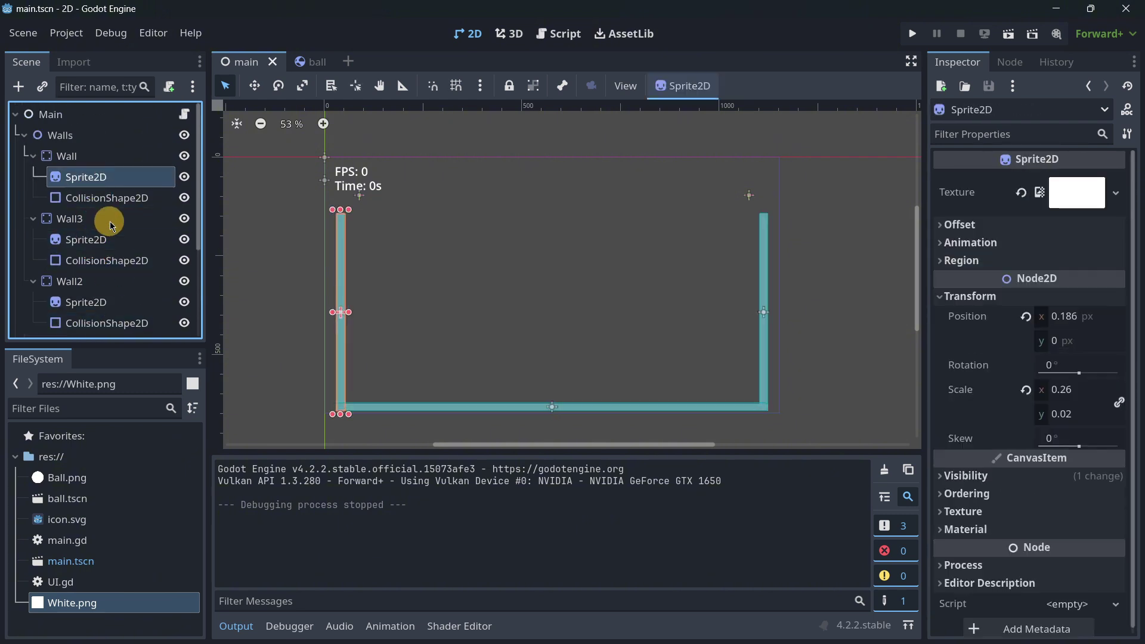
# Collapse the Walls group and inspect the positions of Marker1 and Marker2 above the container.
pyautogui.click(25, 135)
pyautogui.click(45, 157)
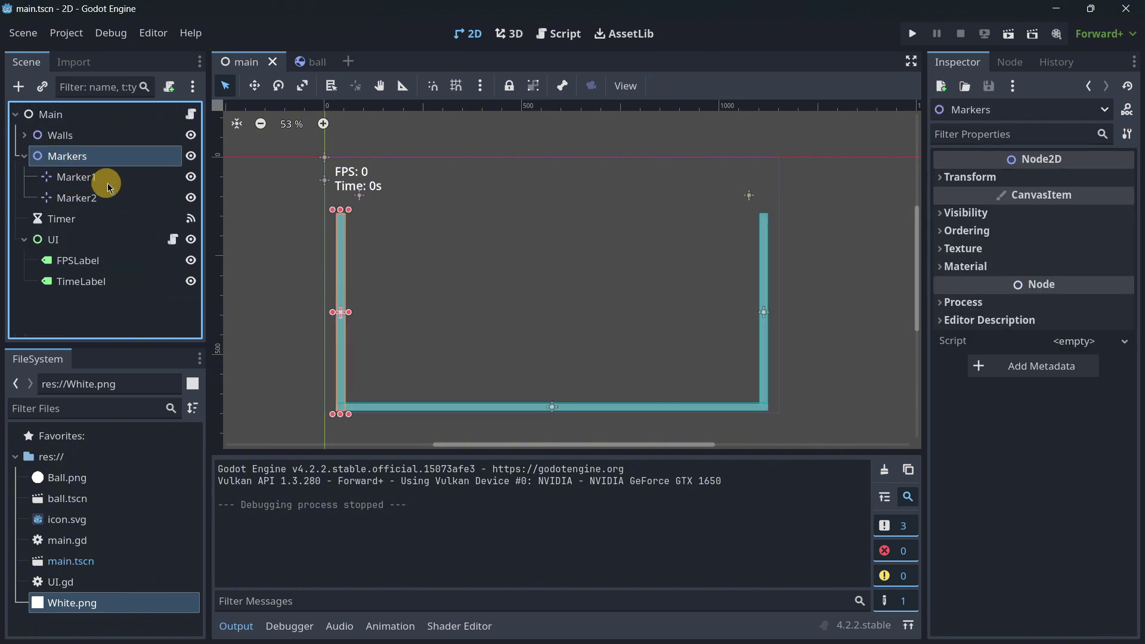
pyautogui.click(110, 178)
pyautogui.scroll(7, 321, 191)
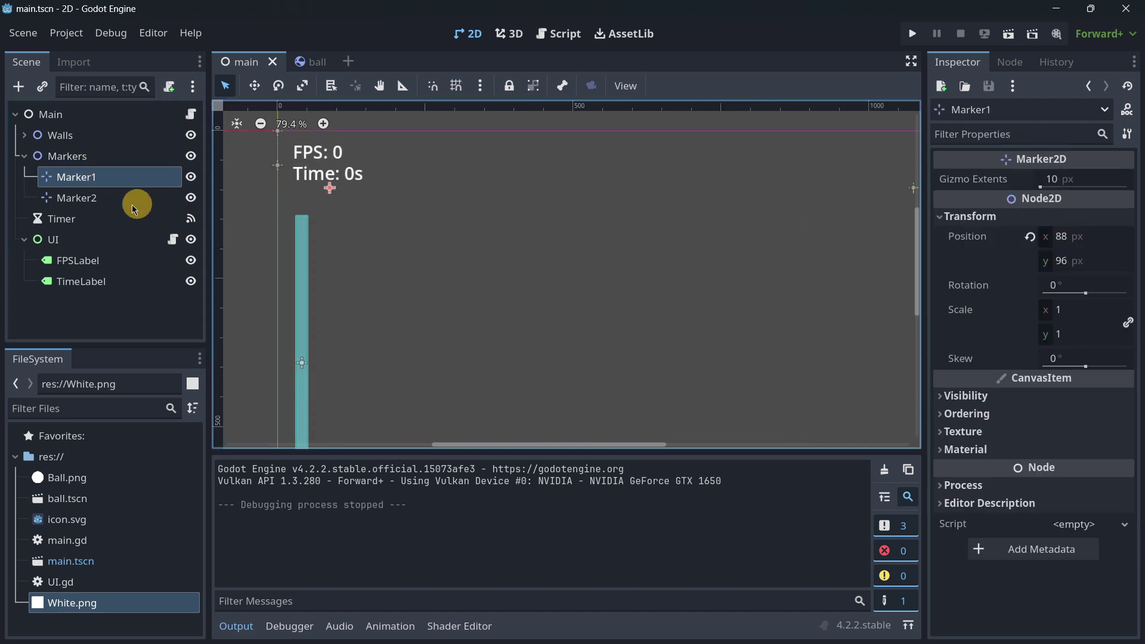
pyautogui.scroll(-4, 463, 237)
pyautogui.scroll(2, 500, 225)
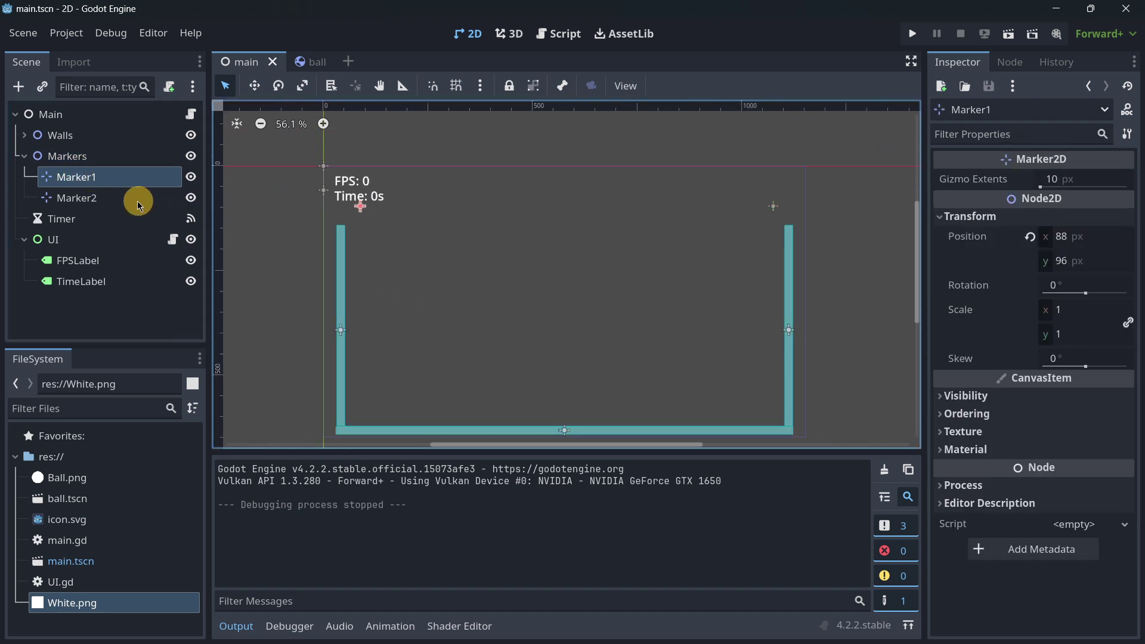
pyautogui.click(104, 198)
pyautogui.click(94, 194)
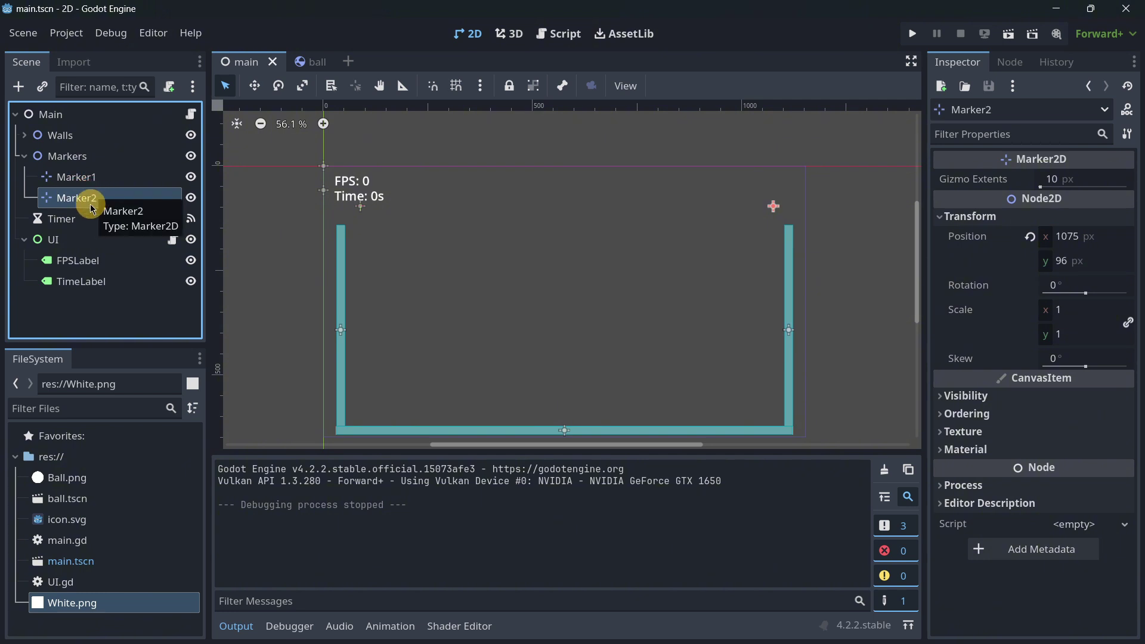
# Inspect the Timer node's wait time, one-shot and autostart properties.
pyautogui.click(79, 217)
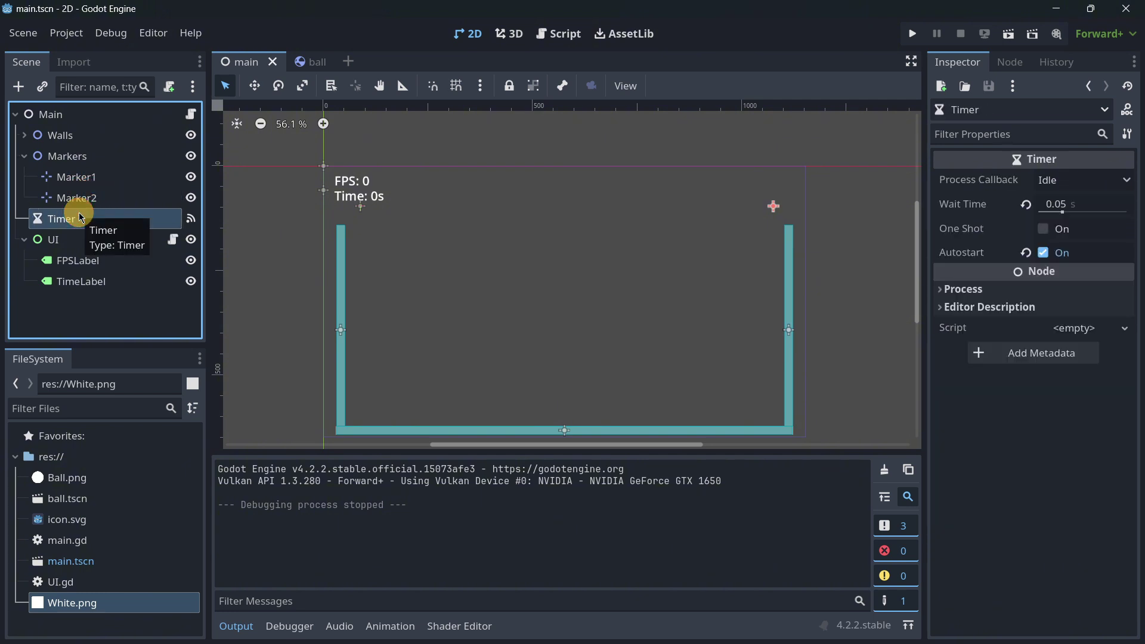
pyautogui.click(510, 255)
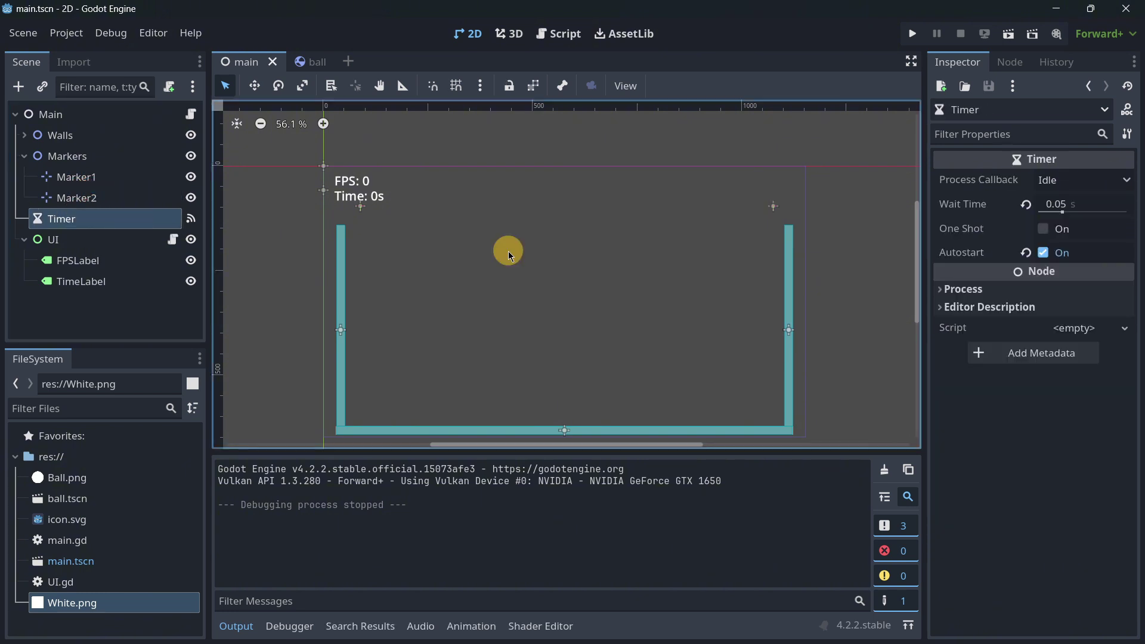
pyautogui.click(1054, 205)
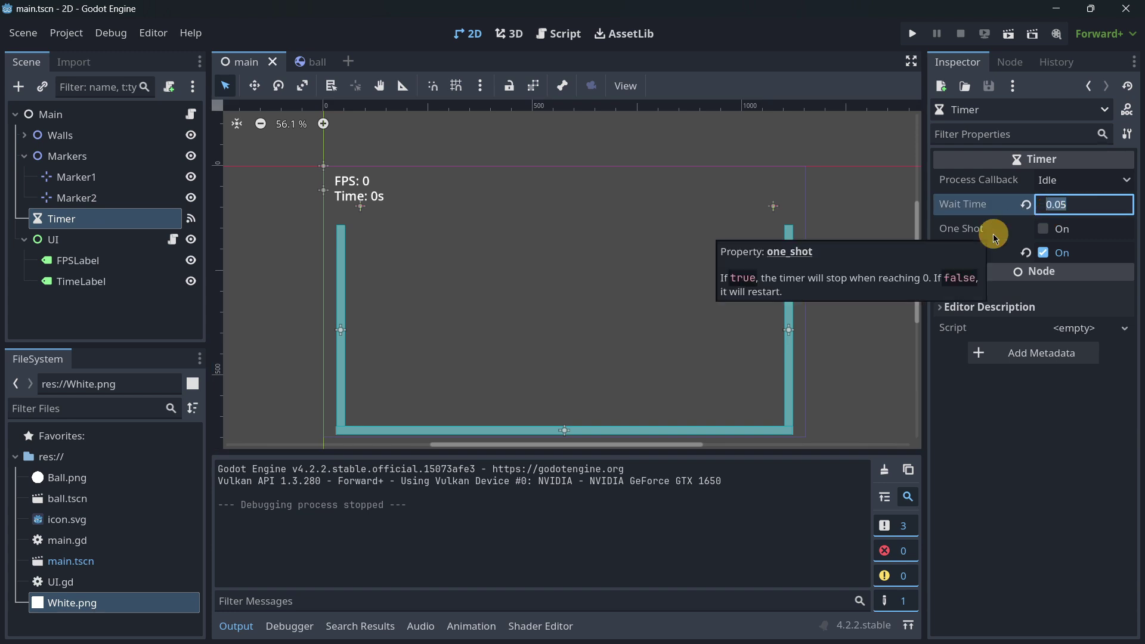
# Inspect the UI node's FPSLabel and TimeLabel in the viewport and their text properties.
pyautogui.click(83, 245)
pyautogui.click(86, 278)
pyautogui.scroll(10, 325, 164)
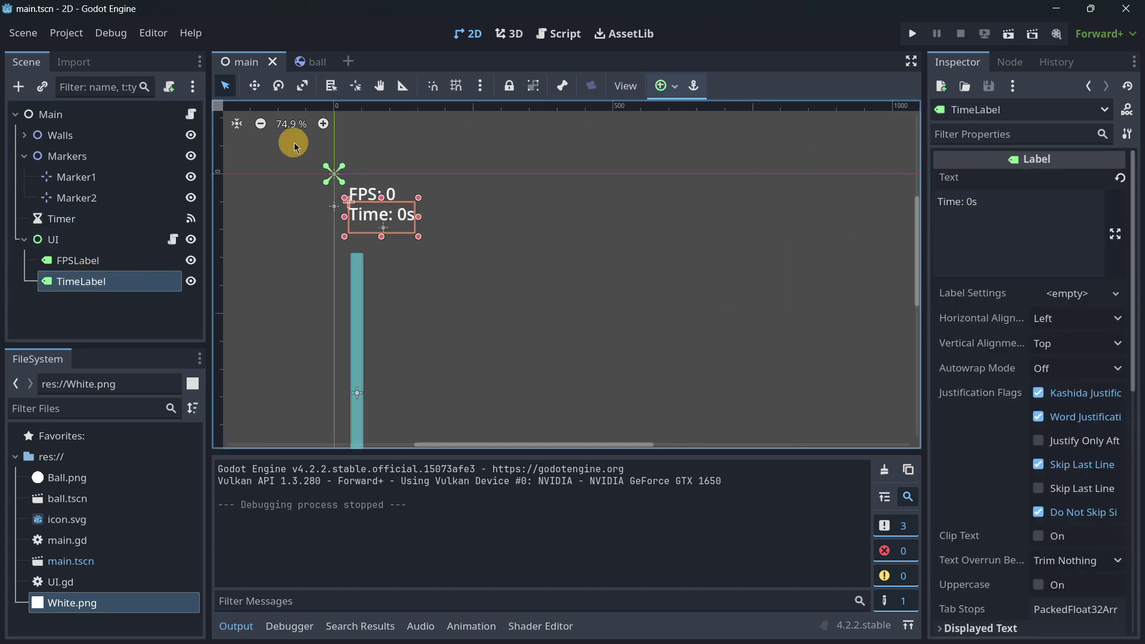
pyautogui.click(97, 263)
pyautogui.click(427, 240)
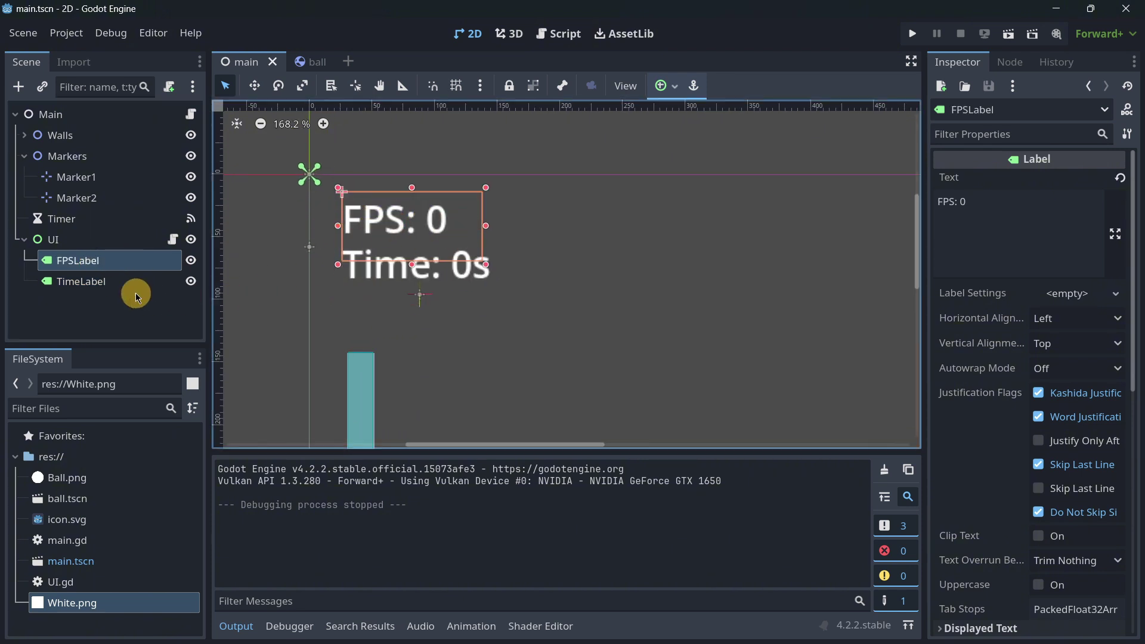
pyautogui.click(102, 279)
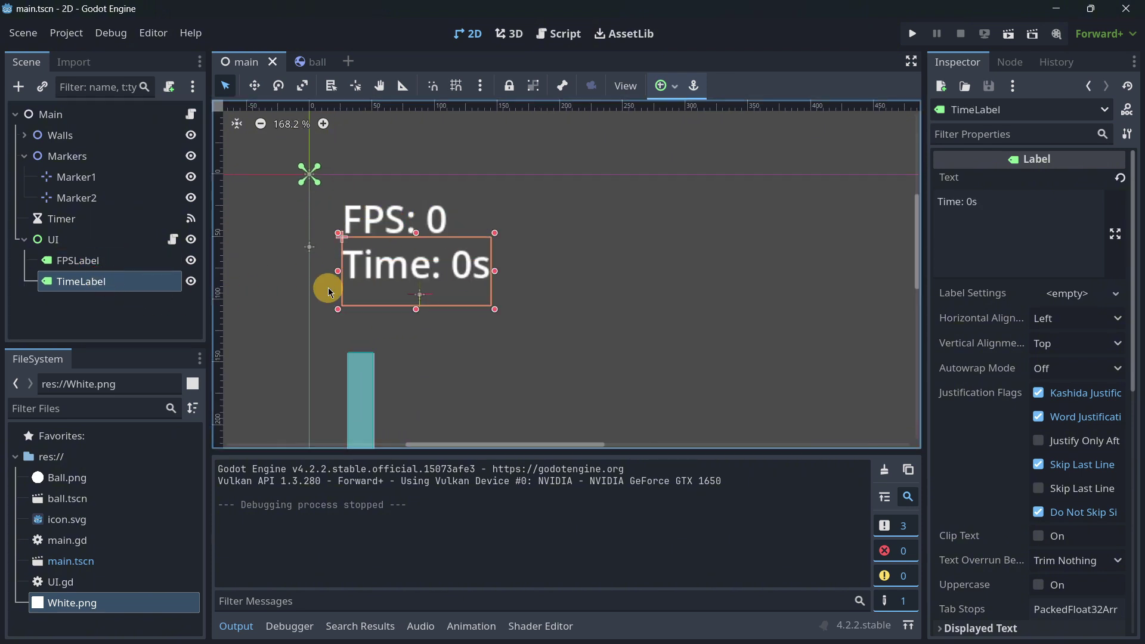
# Open the ball scene and review the properties of its rigid body, sprite and circle collision shape.
pyautogui.click(310, 61)
pyautogui.click(115, 115)
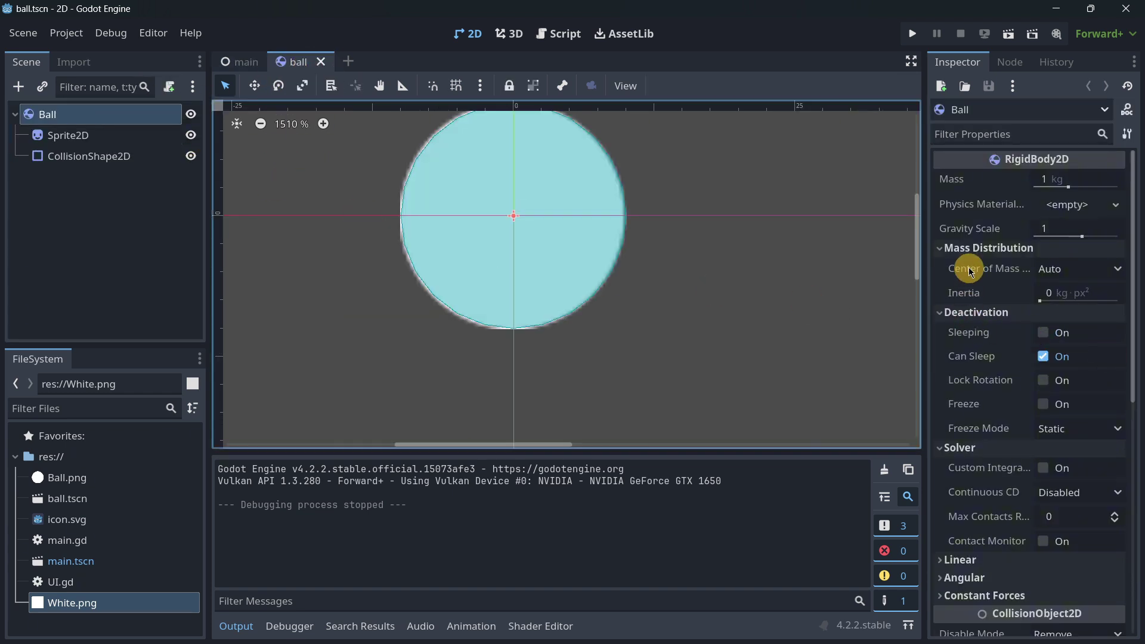
pyautogui.scroll(-5, 968, 271)
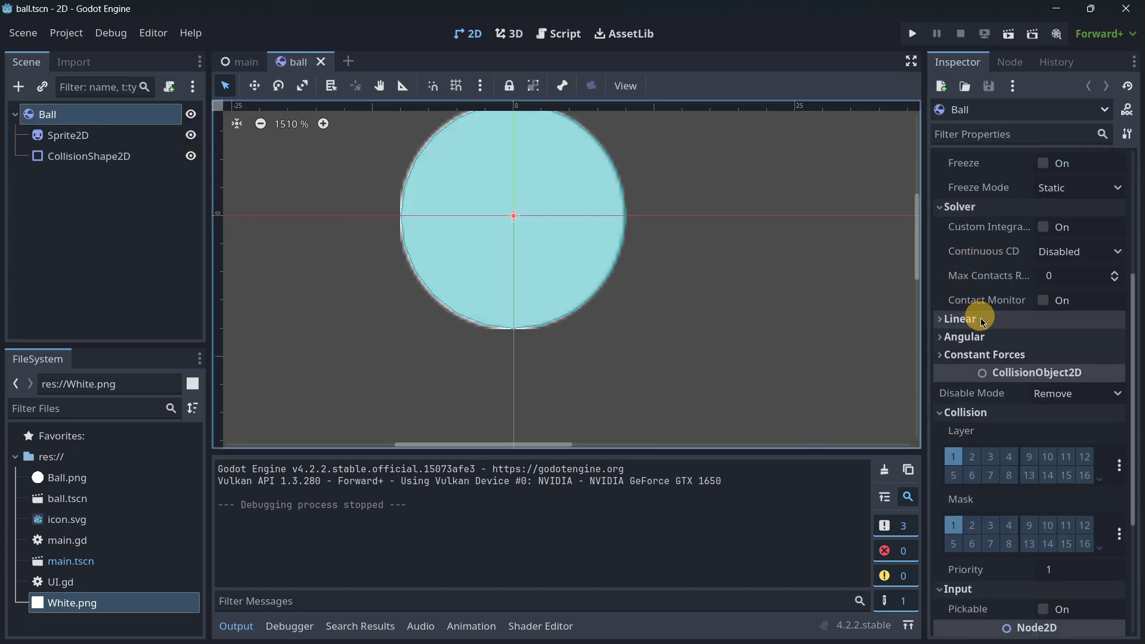
pyautogui.scroll(5, 984, 316)
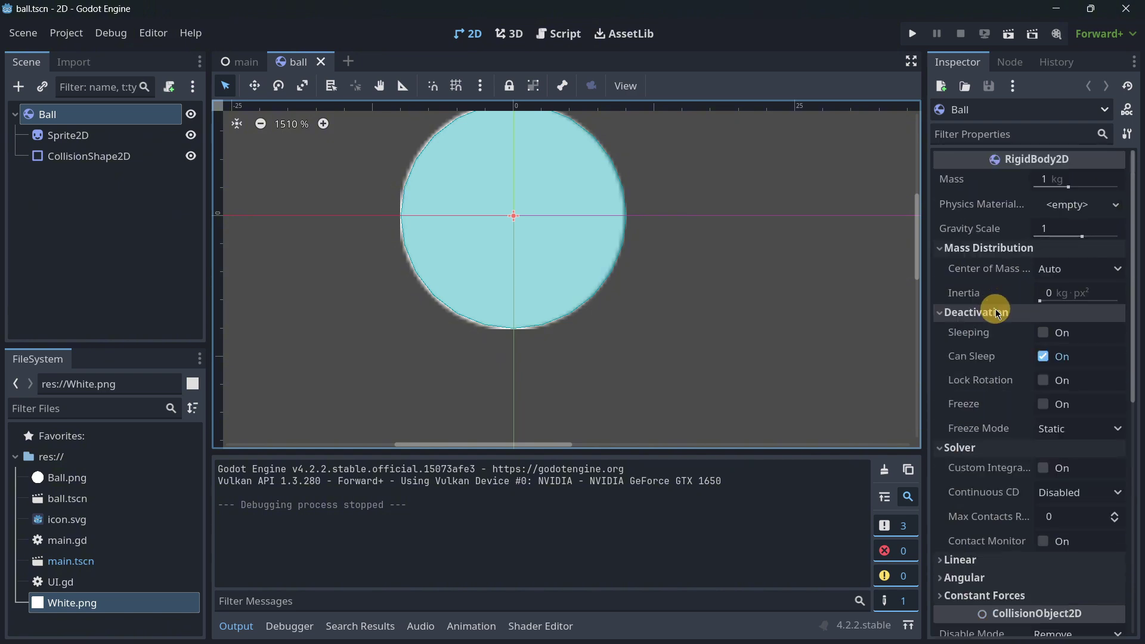
pyautogui.scroll(-9, 983, 350)
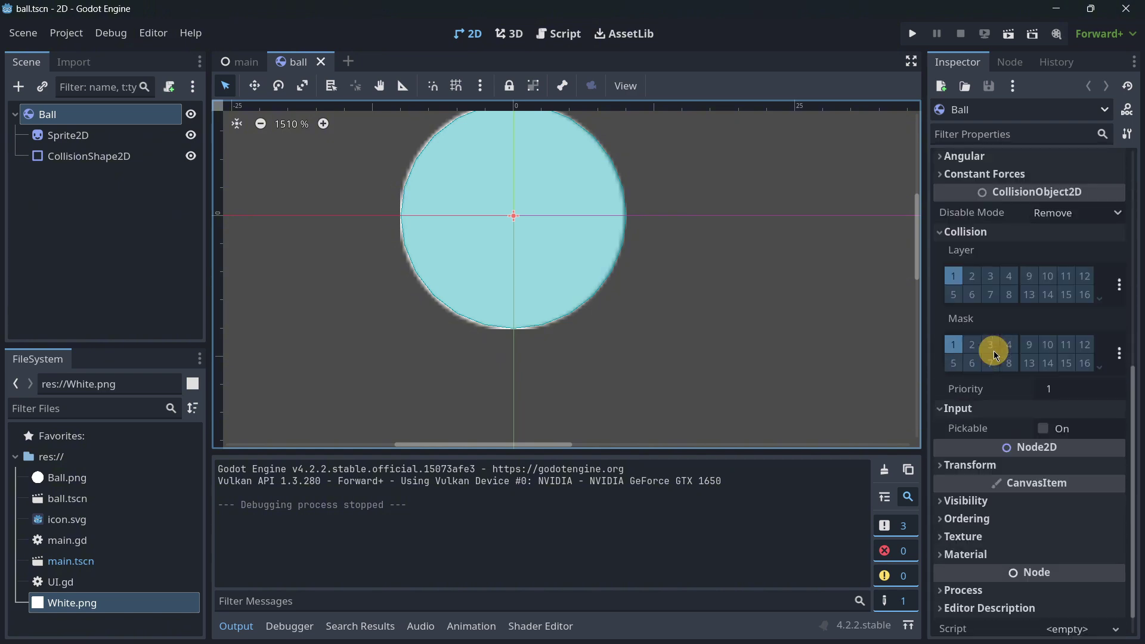
pyautogui.click(67, 148)
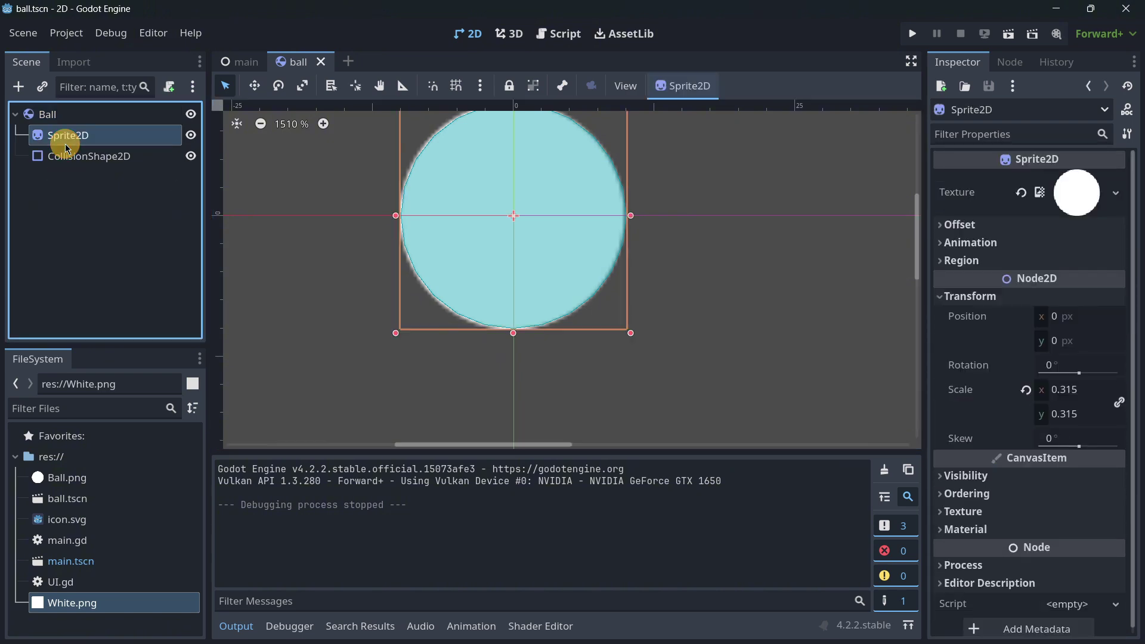
pyautogui.click(83, 157)
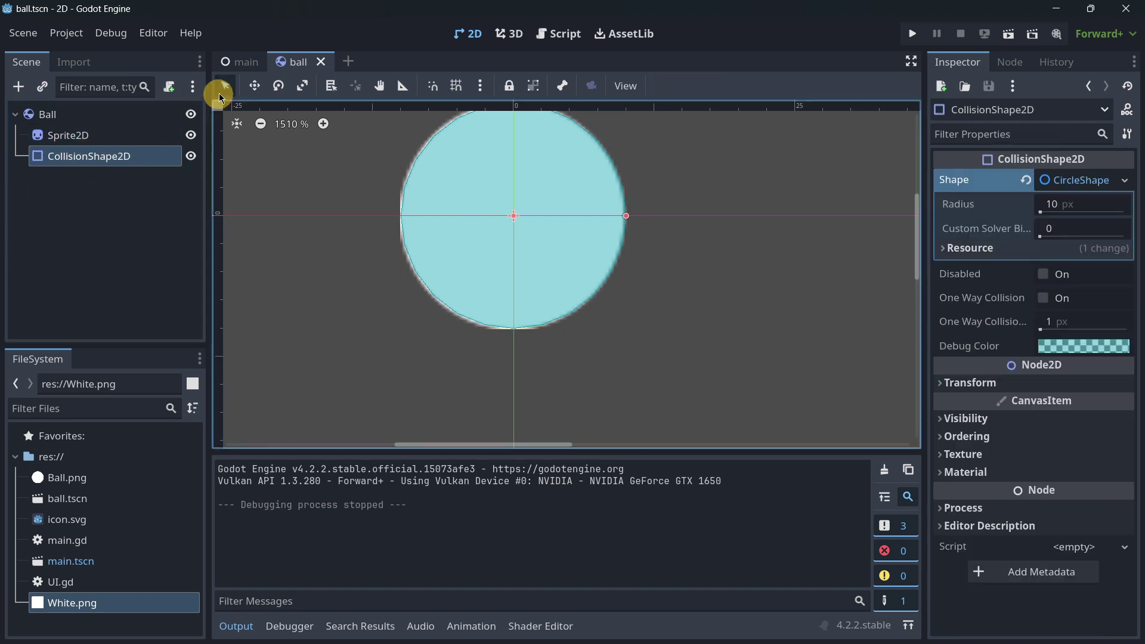
# Return to the main scene and read the ball-spawning code in the Main node's script.
pyautogui.click(238, 61)
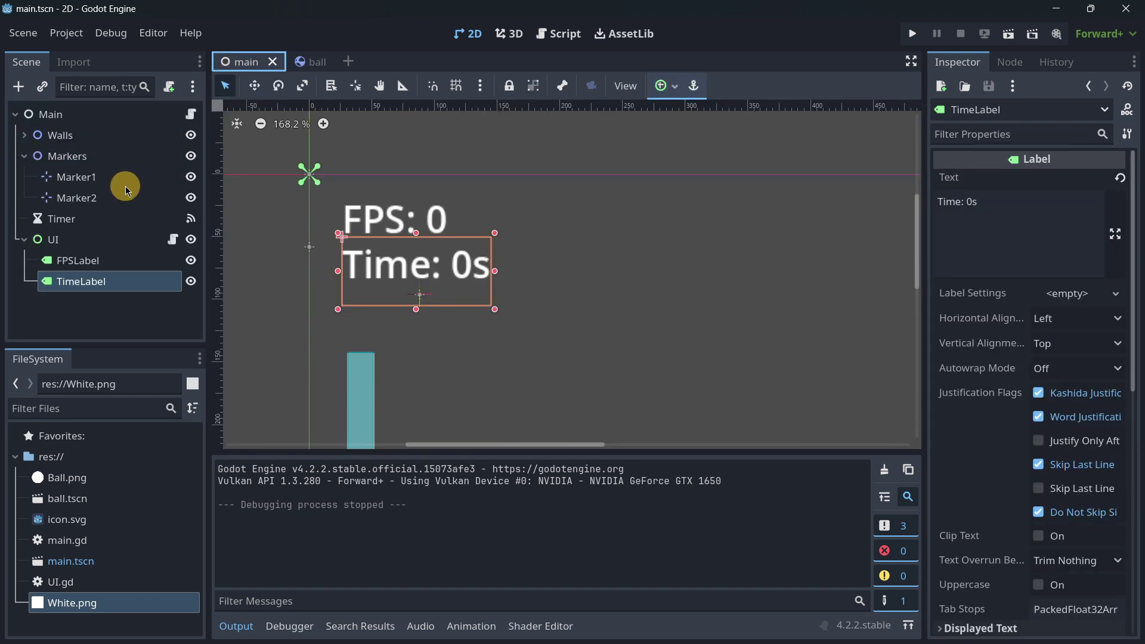
pyautogui.click(189, 113)
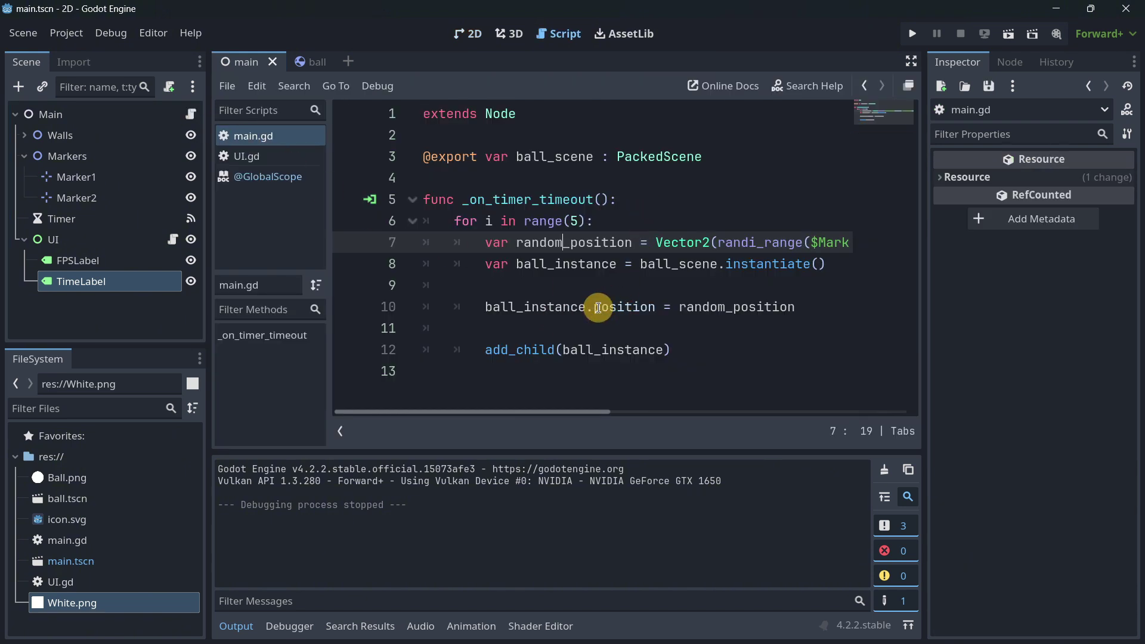
pyautogui.moveTo(552, 412)
pyautogui.mouseDown()
pyautogui.moveTo(875, 417)
pyautogui.moveTo(549, 403)
pyautogui.mouseUp()
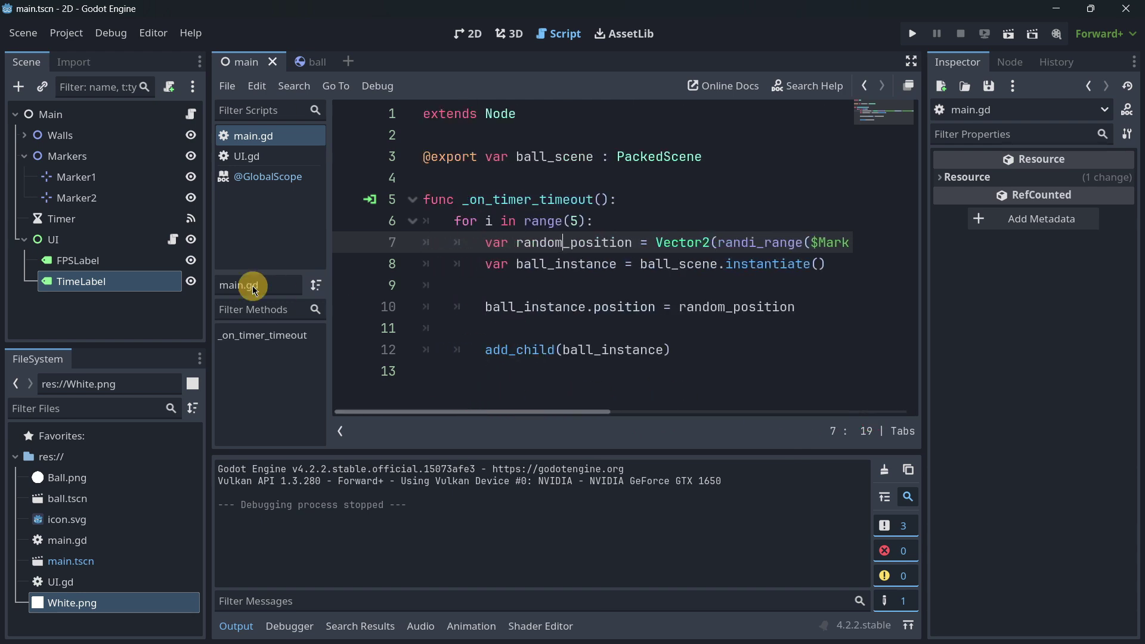
# Read the UI node's script that updates the FPS and time labels.
pyautogui.click(173, 241)
pyautogui.click(566, 263)
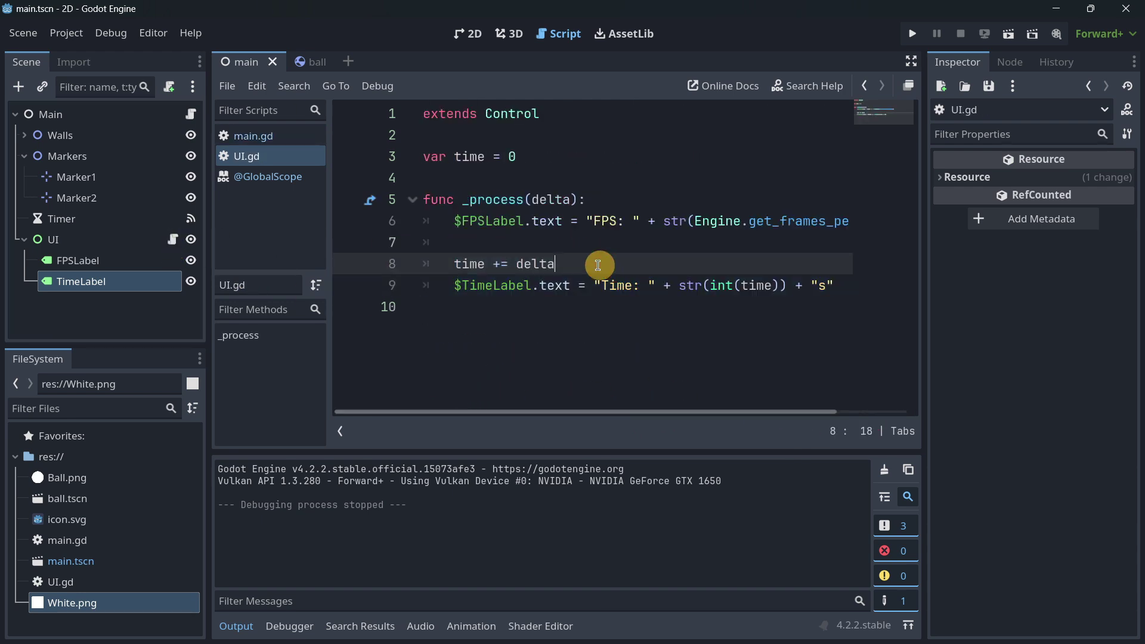
pyautogui.moveTo(571, 411); pyautogui.dragTo(506, 375)
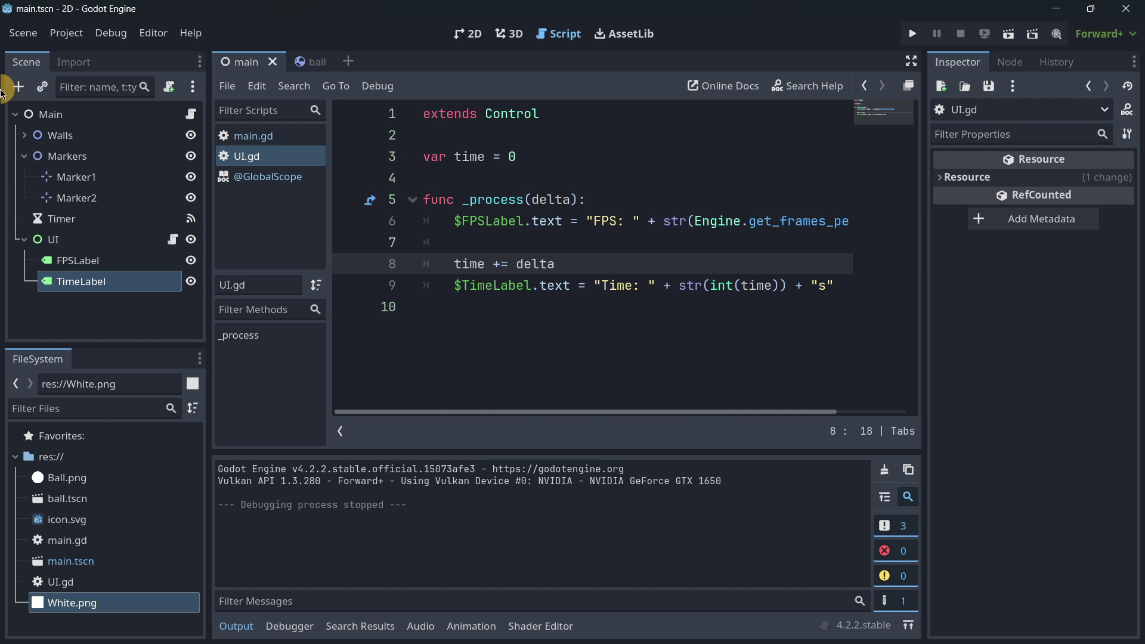
# Check the list of installed plugins in the project settings.
pyautogui.click(70, 43)
pyautogui.click(80, 53)
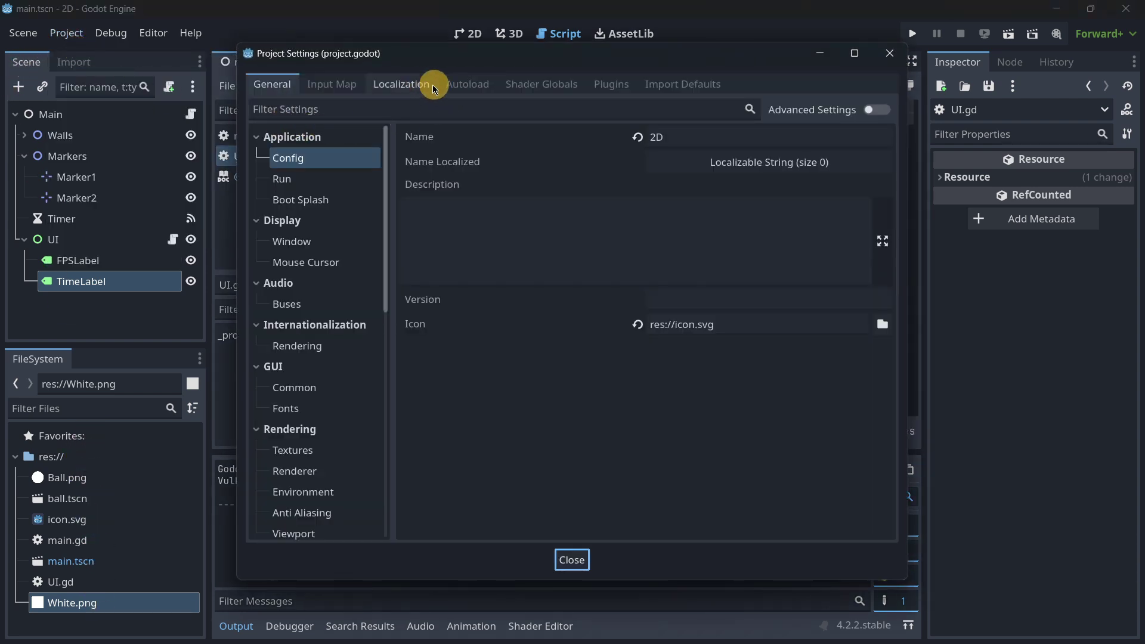
pyautogui.click(595, 88)
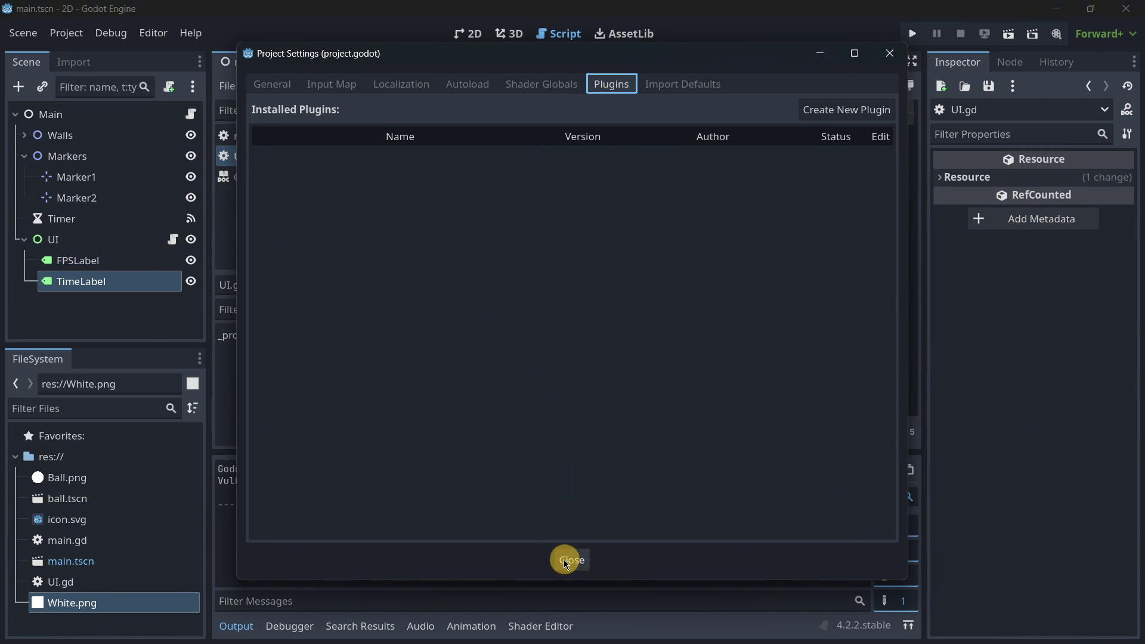
# Show the advanced project settings, check which engine is set for 2D physics, and close the settings.
pyautogui.click(272, 84)
pyautogui.scroll(-5, 307, 307)
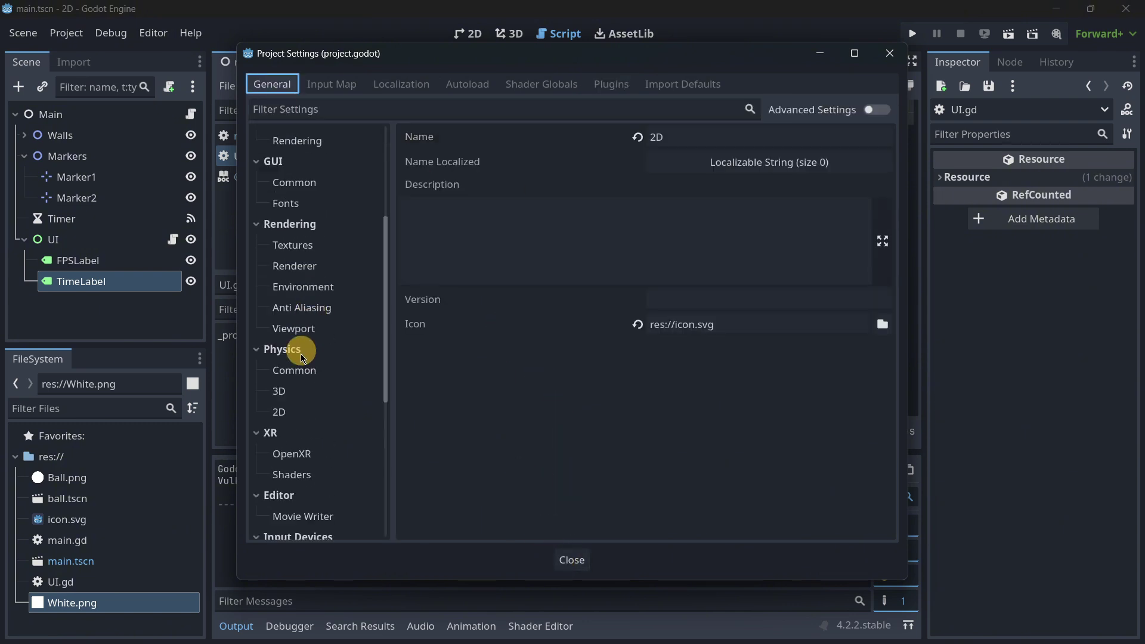
pyautogui.scroll(3, 301, 365)
pyautogui.scroll(-10, 294, 273)
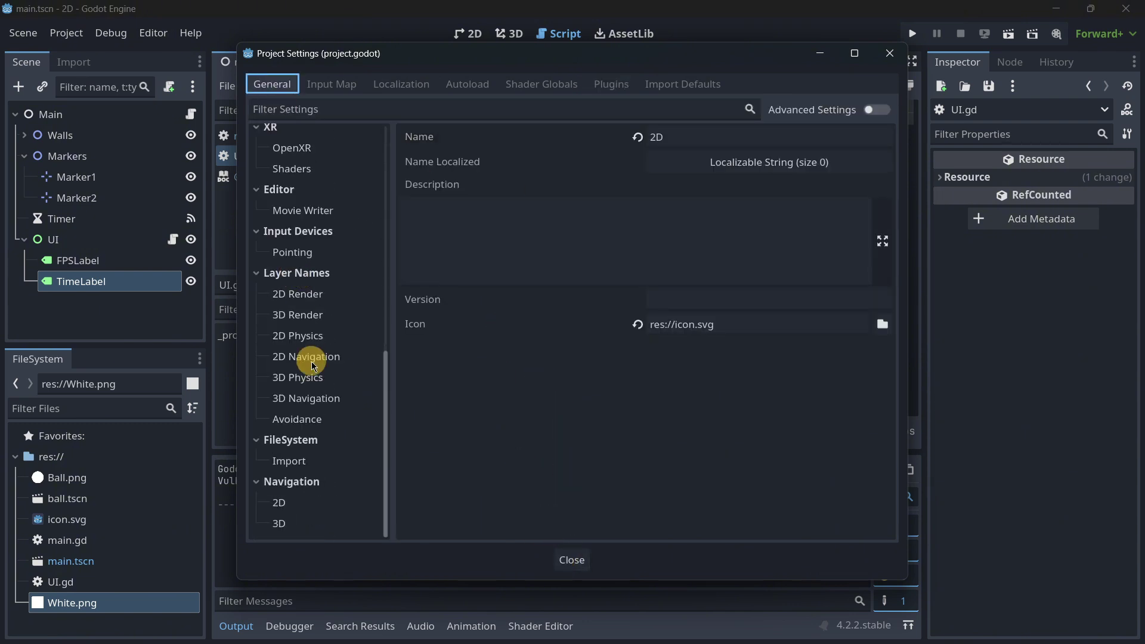
pyautogui.scroll(5, 301, 484)
pyautogui.click(866, 113)
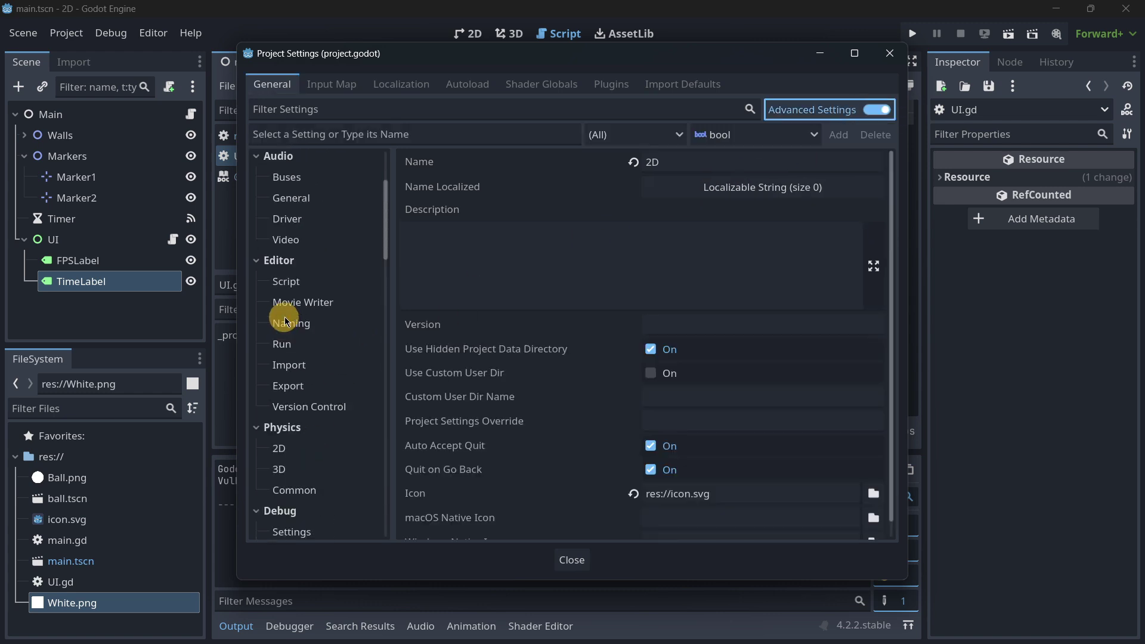
pyautogui.scroll(-3, 289, 340)
pyautogui.click(292, 353)
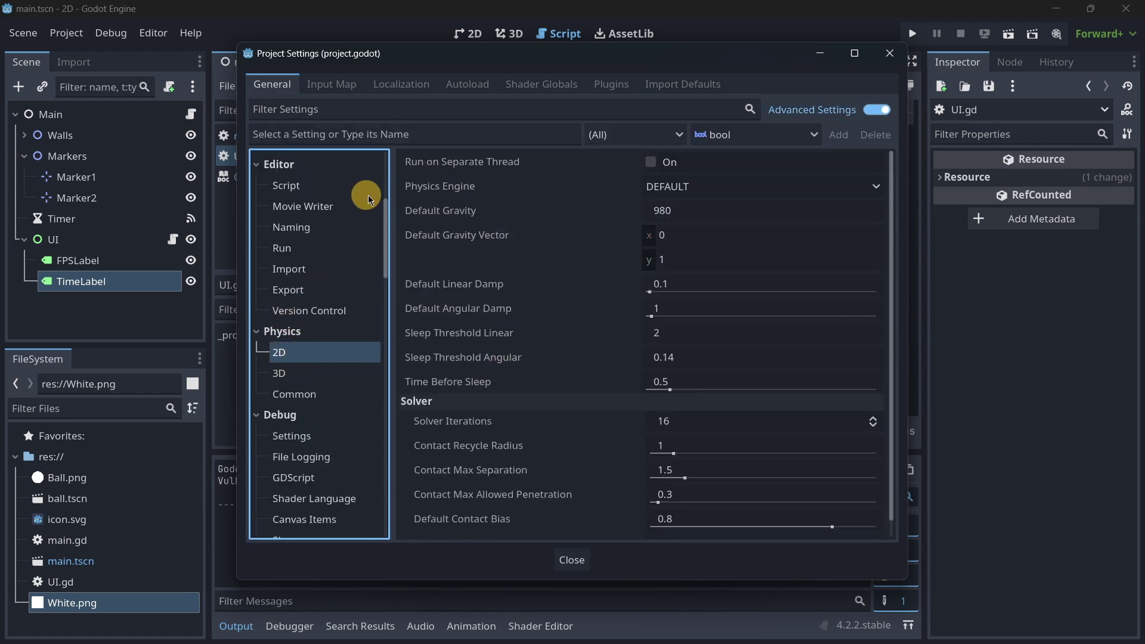
pyautogui.moveTo(446, 198)
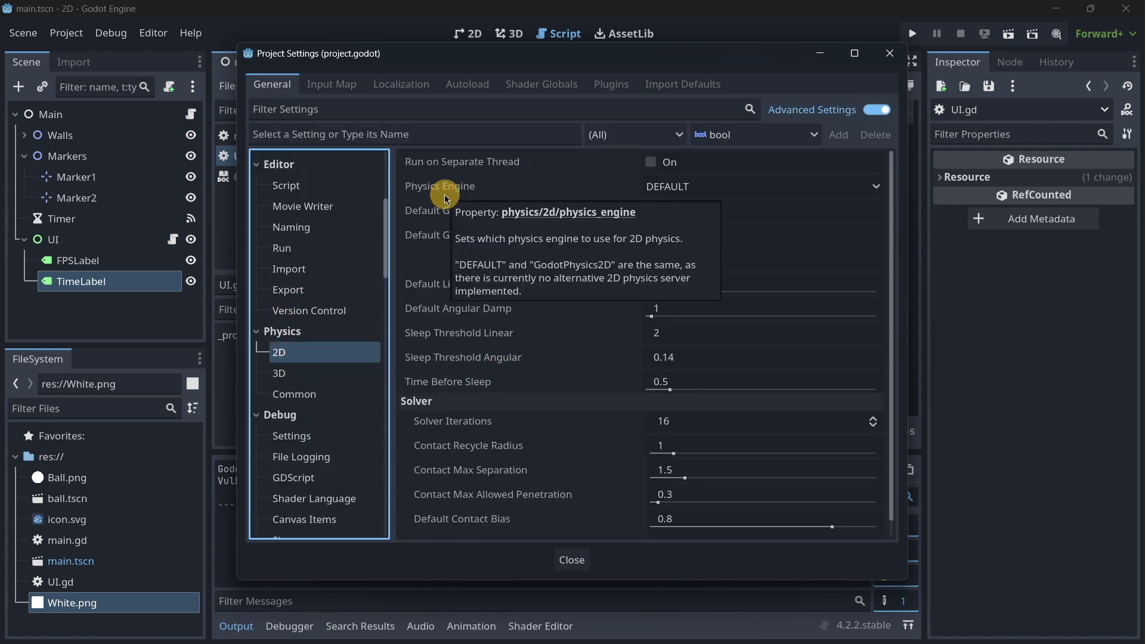
pyautogui.click(889, 53)
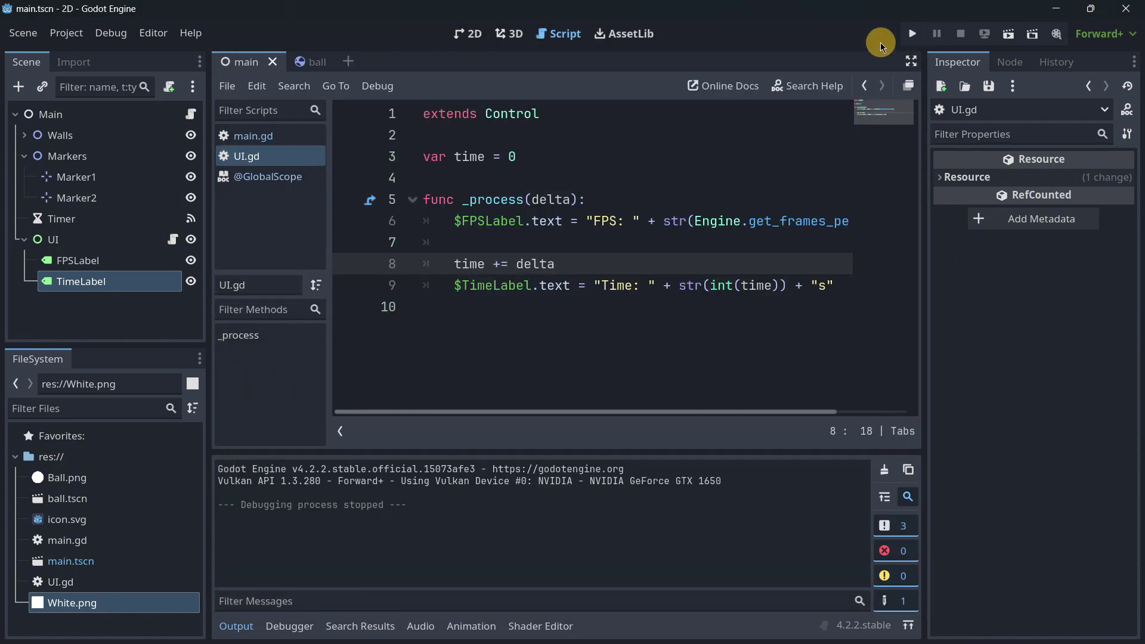
# Run the project to watch the frame rate as balls fill the container, and close the game window.
pyautogui.click(912, 35)
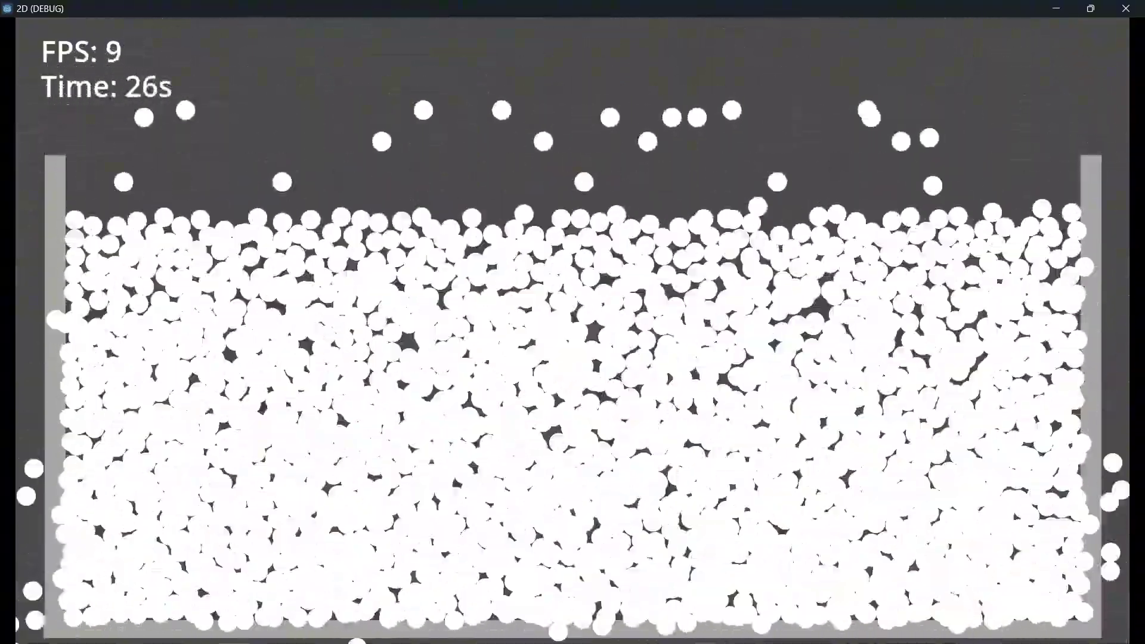
pyautogui.click(814, 212)
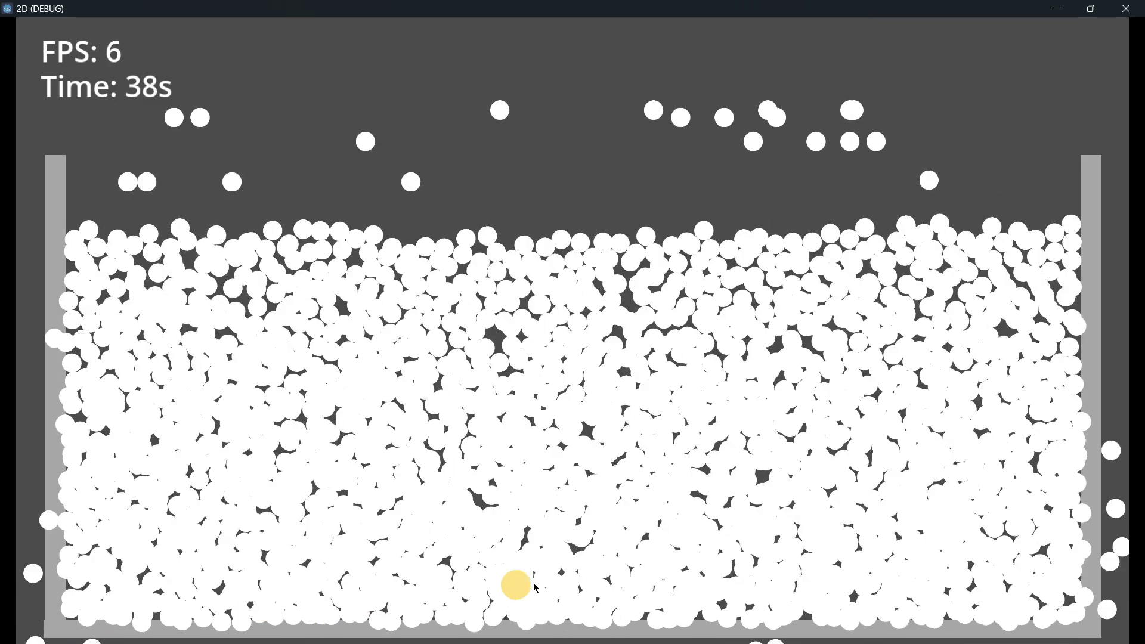
pyautogui.hotkey('alt', 'F4')
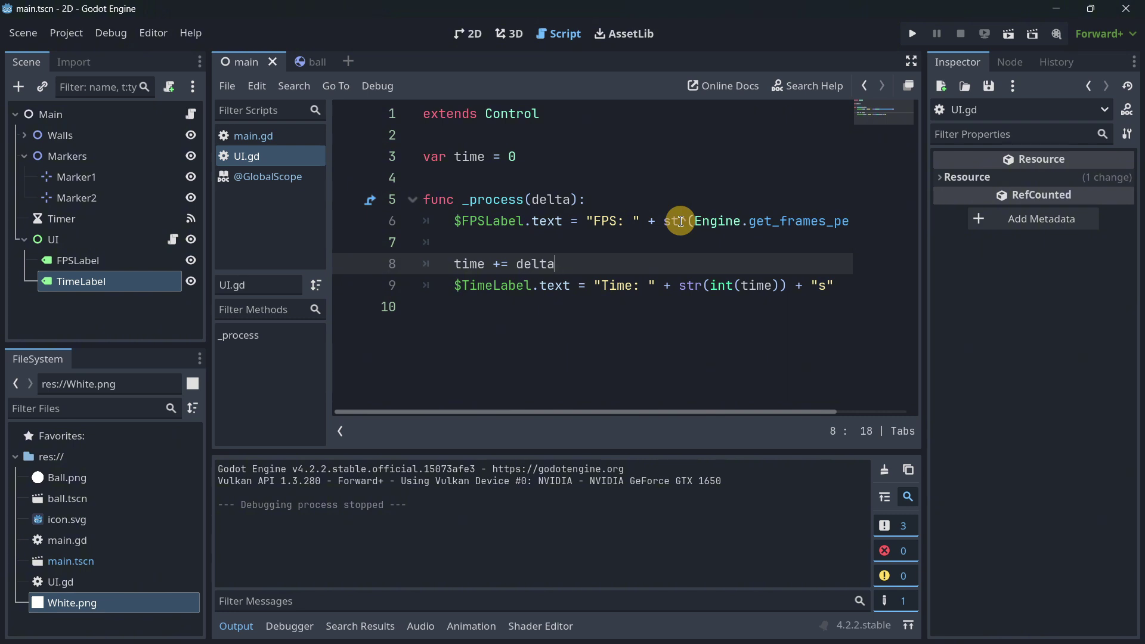
# Check the Timer node's wait time and read the ball-spawning loop in main.gd.
pyautogui.click(62, 219)
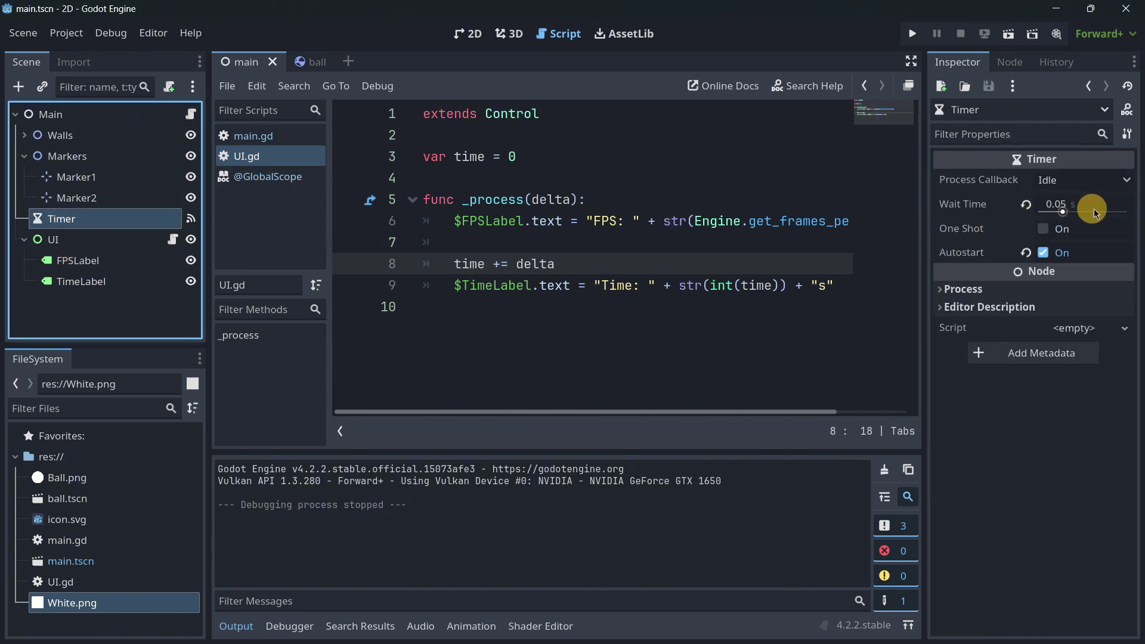
pyautogui.click(99, 121)
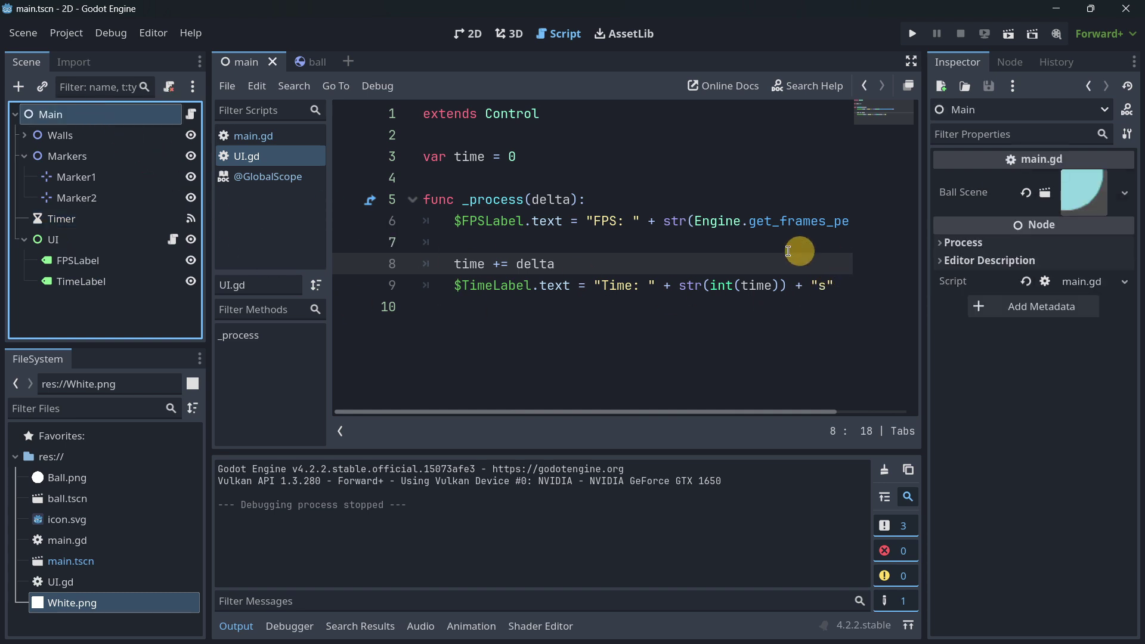
pyautogui.click(253, 136)
pyautogui.click(563, 243)
pyautogui.tripleClick(603, 219)
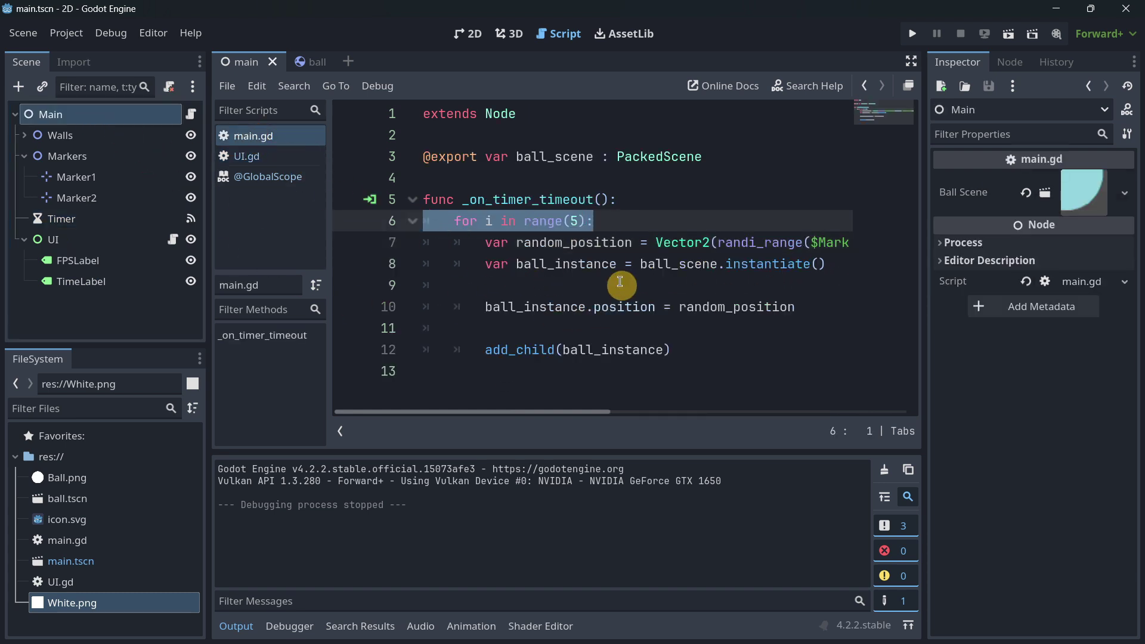
pyautogui.click(641, 279)
pyautogui.tripleClick(602, 228)
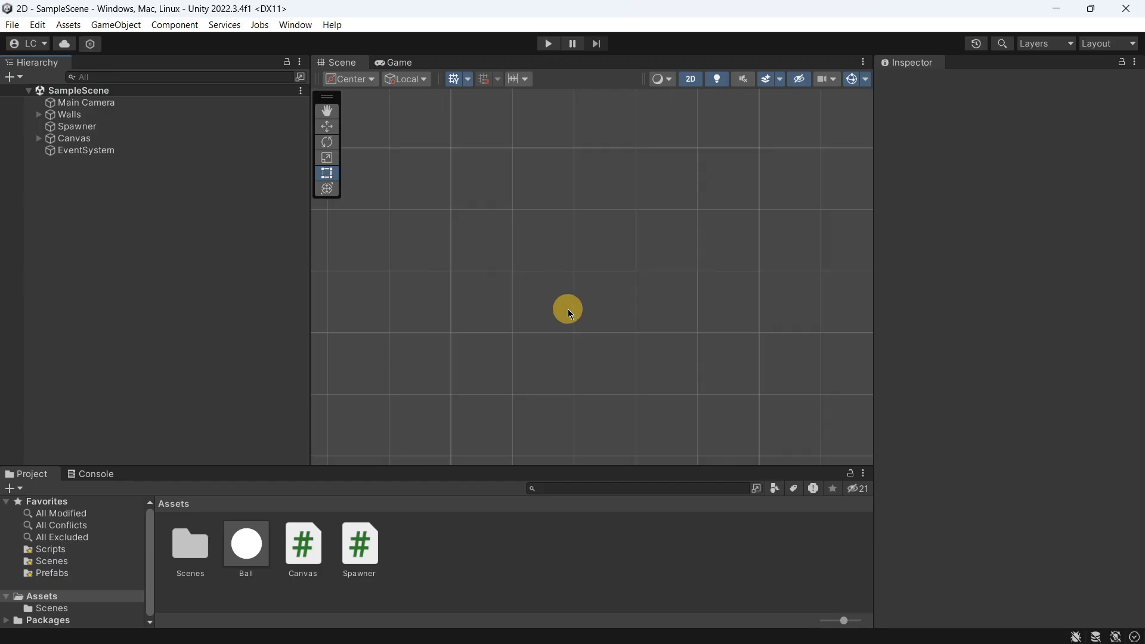
# Switch to the Unity 2D project and inspect the Spawner object, the Walls group and Wall1's collider.
pyautogui.scroll(3, 574, 338)
pyautogui.click(121, 137)
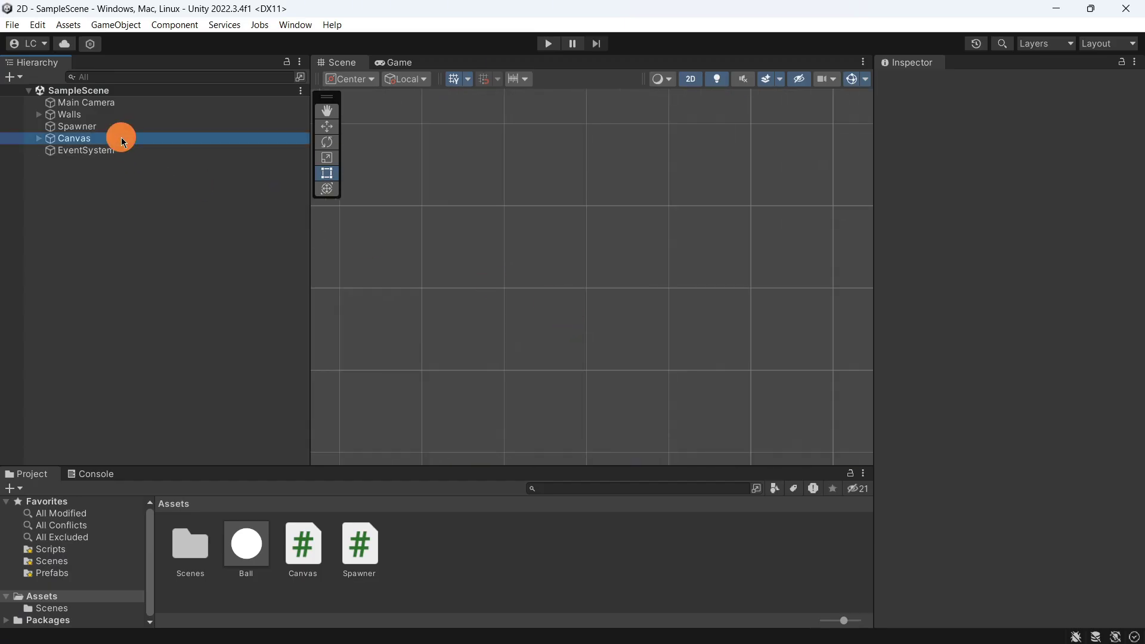
pyautogui.click(138, 126)
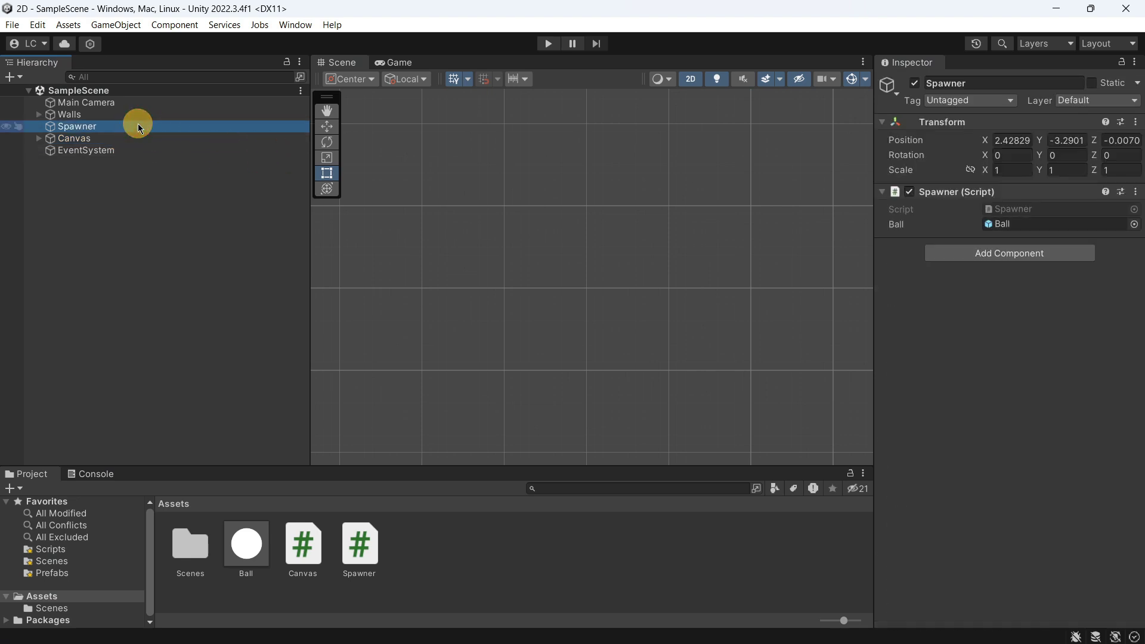
pyautogui.doubleClick(101, 113)
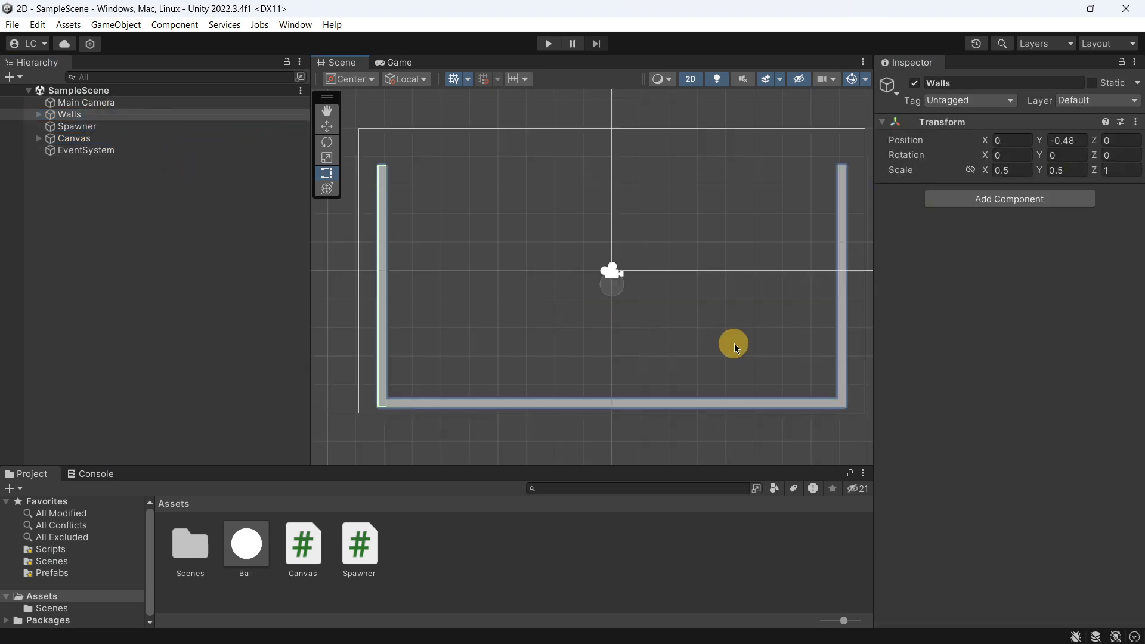
pyautogui.click(38, 114)
pyautogui.click(87, 127)
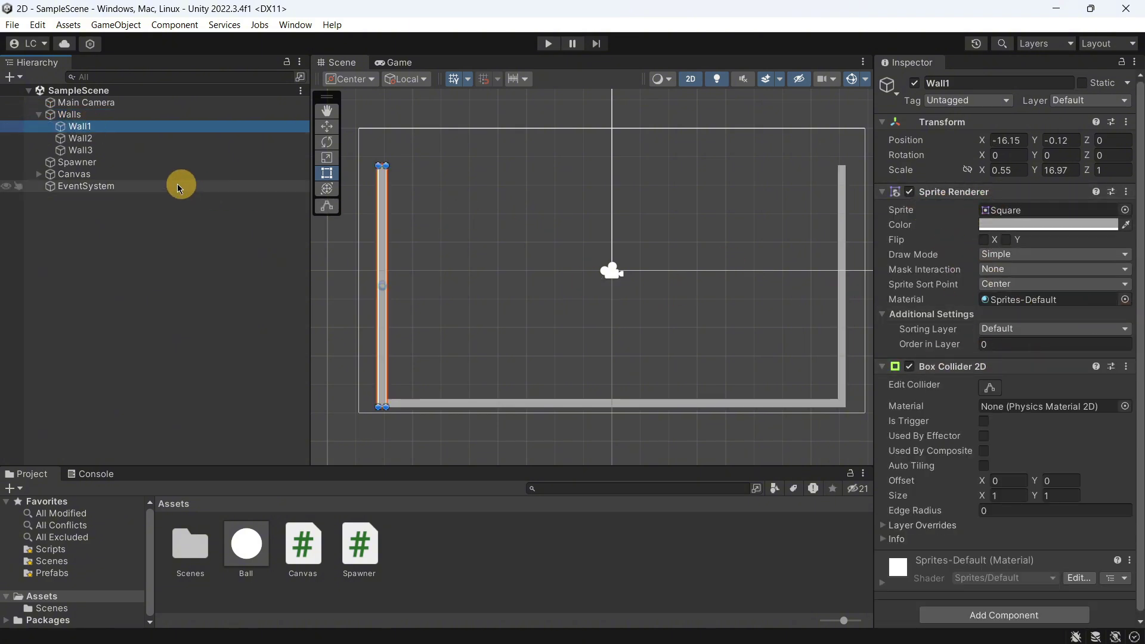
# Review the Spawner and Main Camera settings, and frame the Canvas to view its FPS and time texts.
pyautogui.click(123, 167)
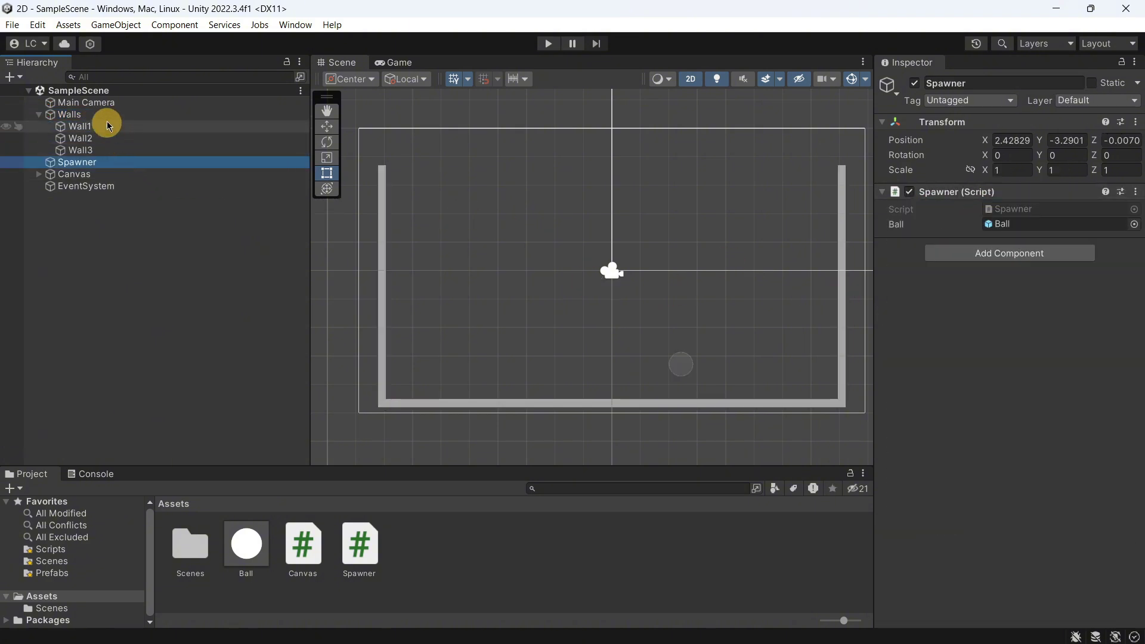
pyautogui.click(89, 101)
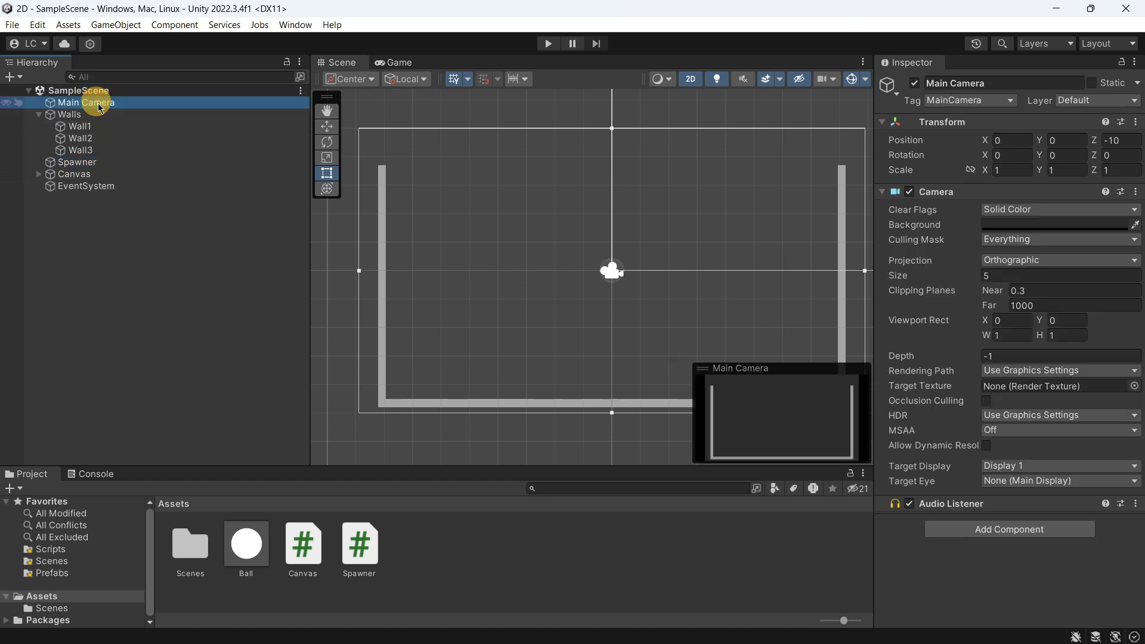
pyautogui.click(94, 175)
pyautogui.doubleClick(111, 176)
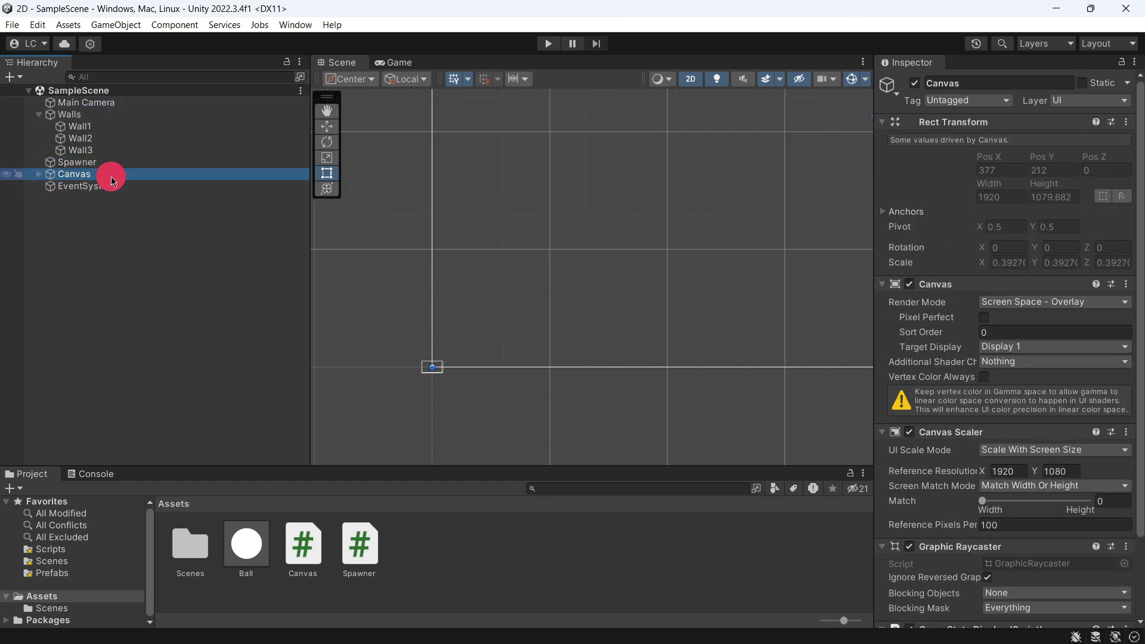
pyautogui.scroll(5, 512, 238)
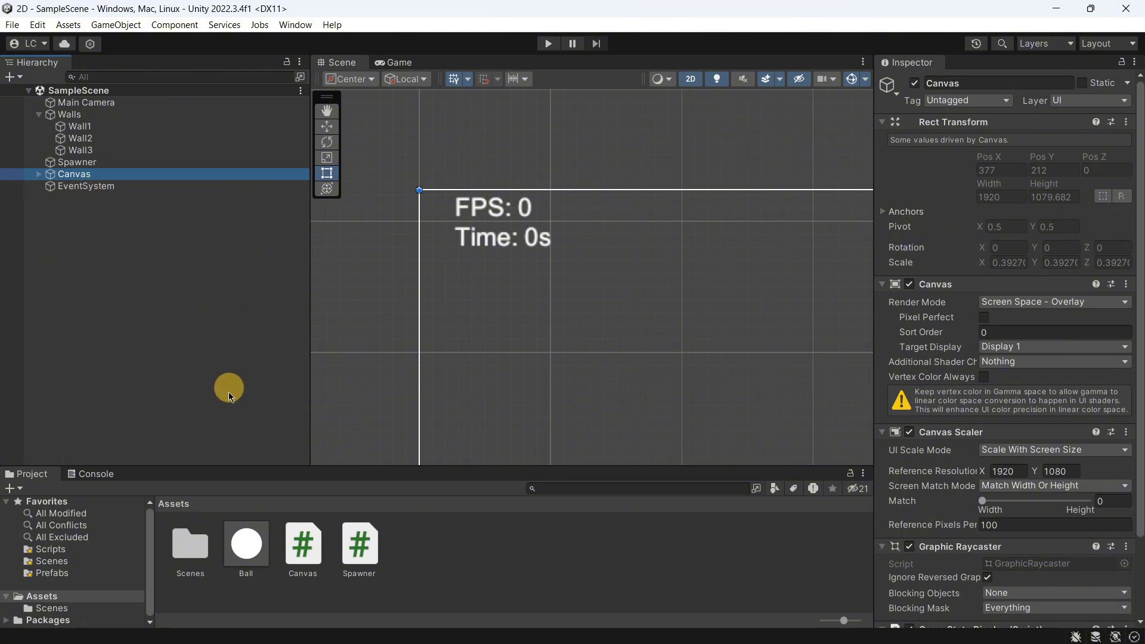
# Open the Ball prefab and examine its Circle Collider 2D and Rigidbody 2D settings, including layer overrides and info.
pyautogui.doubleClick(246, 543)
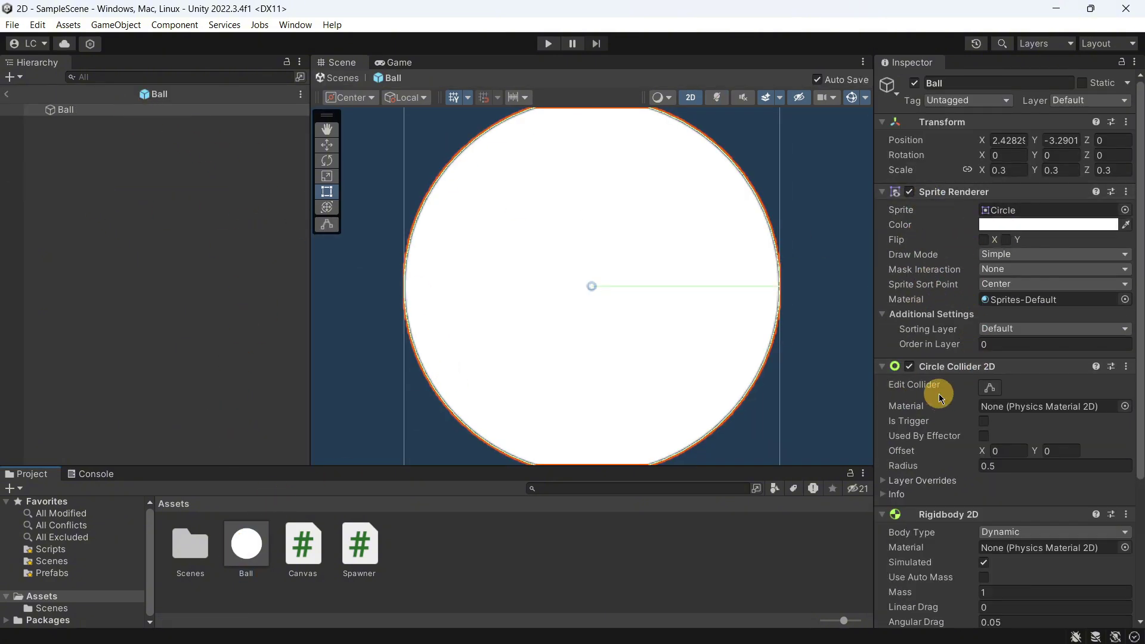
pyautogui.scroll(-5, 936, 387)
pyautogui.click(901, 535)
pyautogui.scroll(-2, 903, 537)
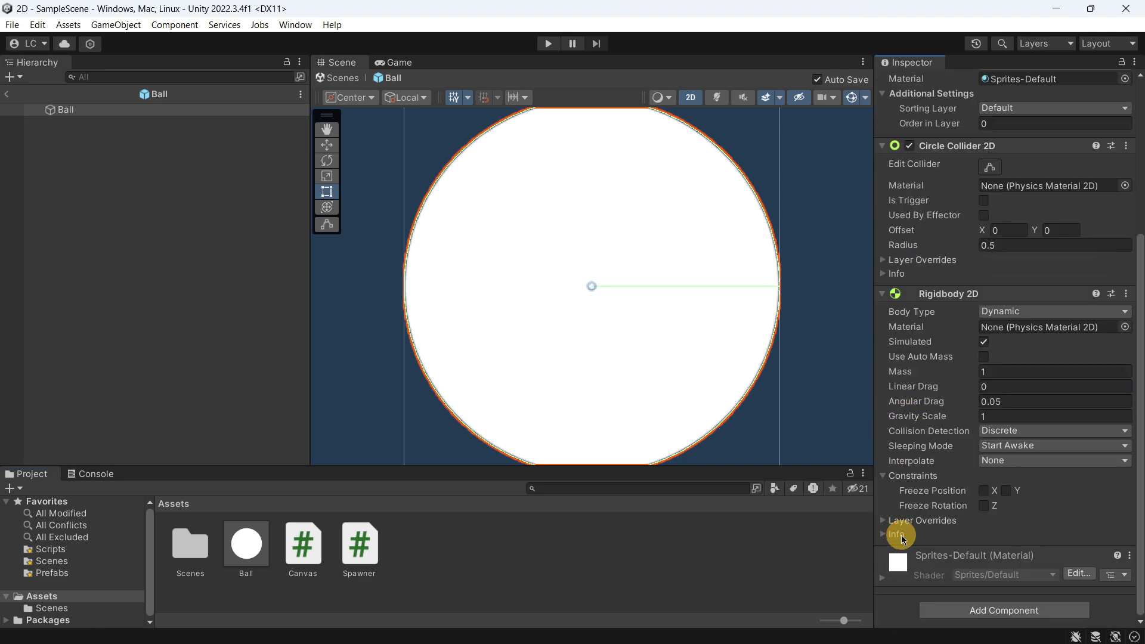
pyautogui.click(901, 524)
pyautogui.scroll(-1, 901, 528)
pyautogui.click(891, 535)
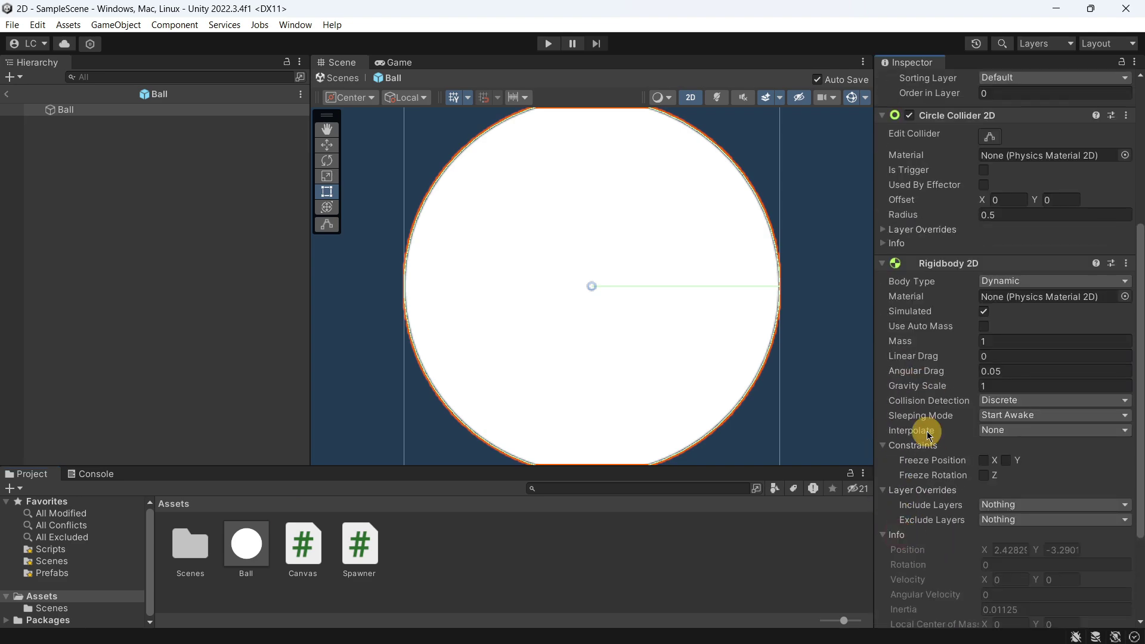
pyautogui.scroll(-4, 927, 433)
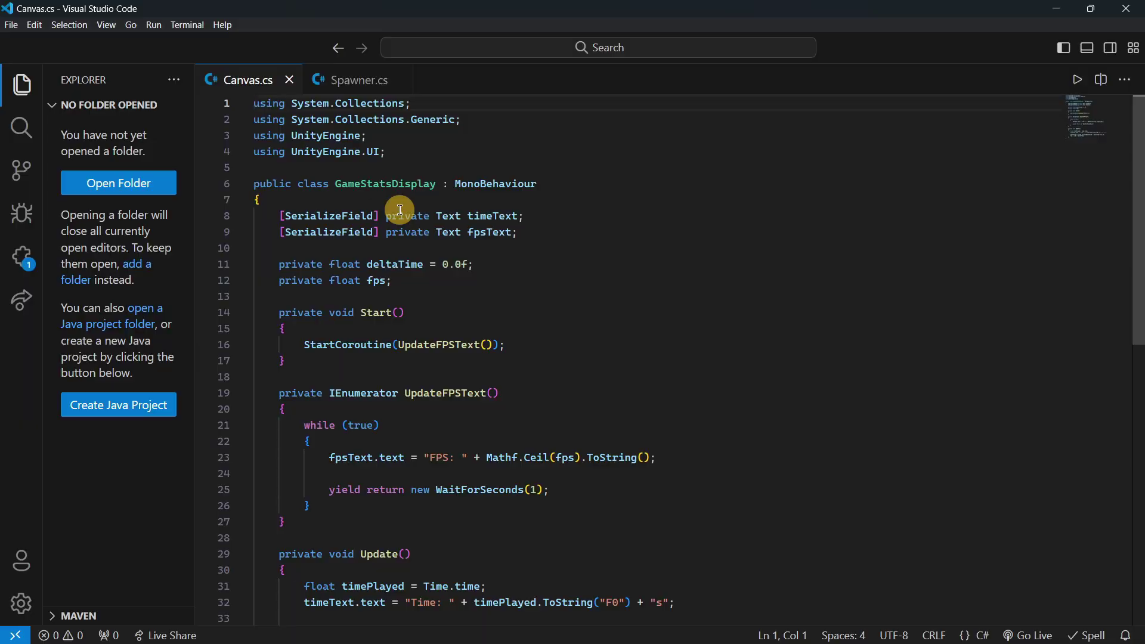
# Read Canvas.cs in Visual Studio Code, examining the Update method and the UpdateFPSText loop.
pyautogui.scroll(-4, 538, 309)
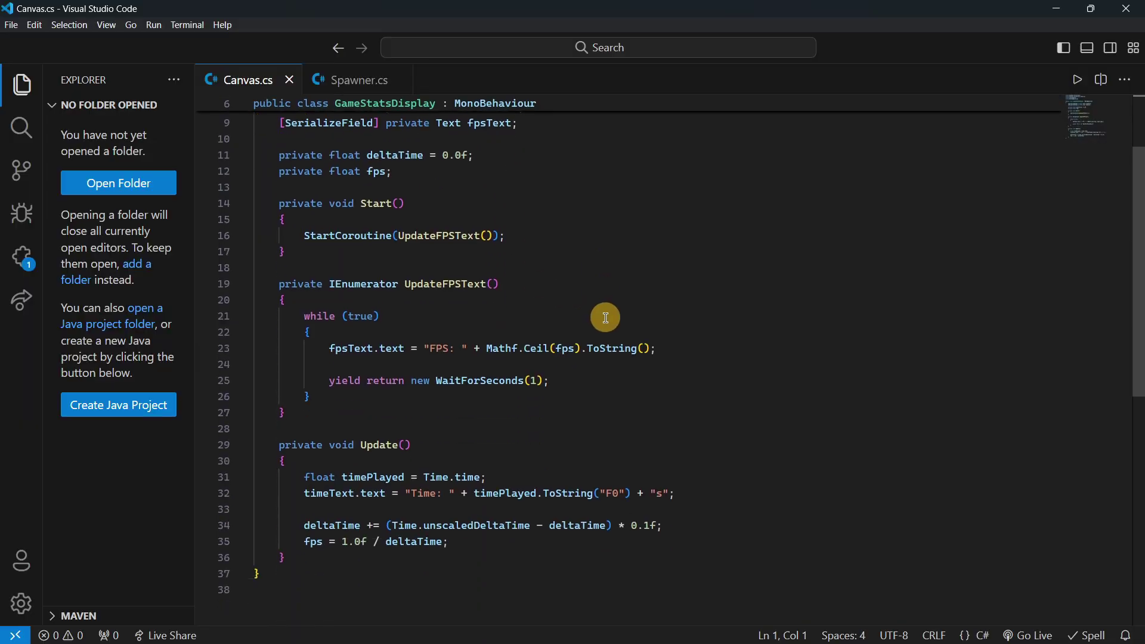
pyautogui.moveTo(452, 504); pyautogui.dragTo(217, 444)
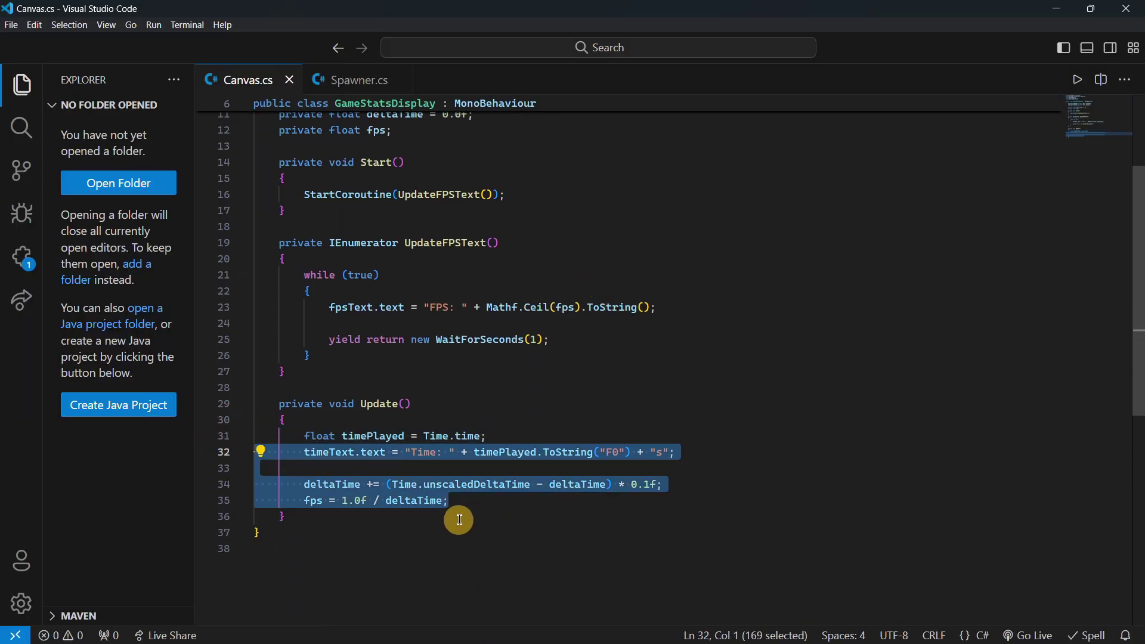
pyautogui.moveTo(471, 504); pyautogui.dragTo(194, 431)
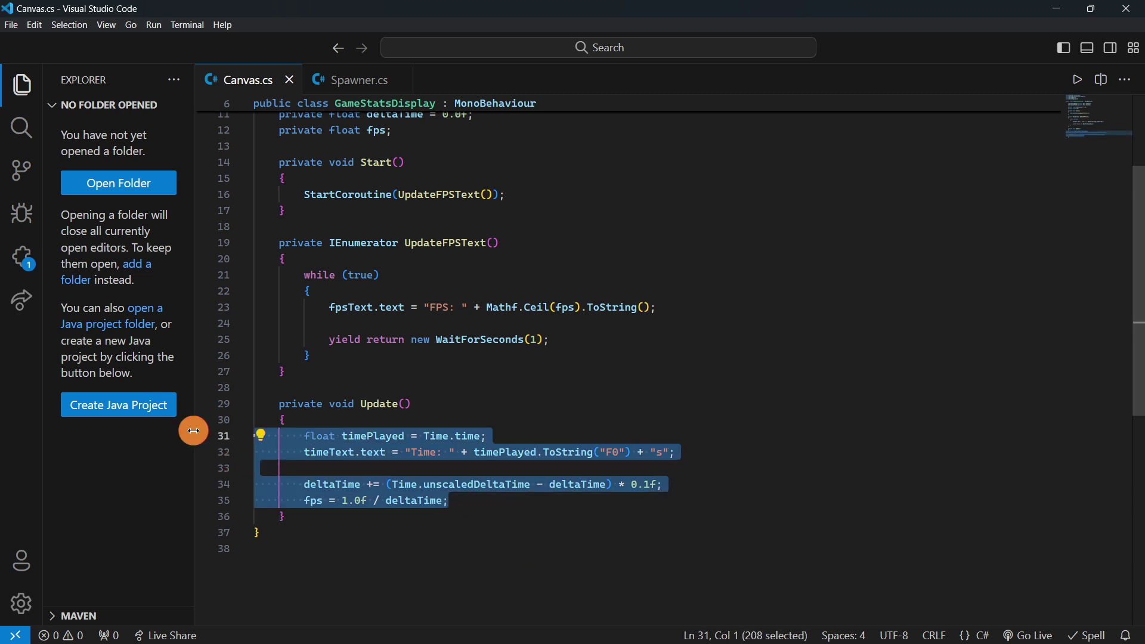
pyautogui.click(470, 496)
pyautogui.scroll(2, 471, 496)
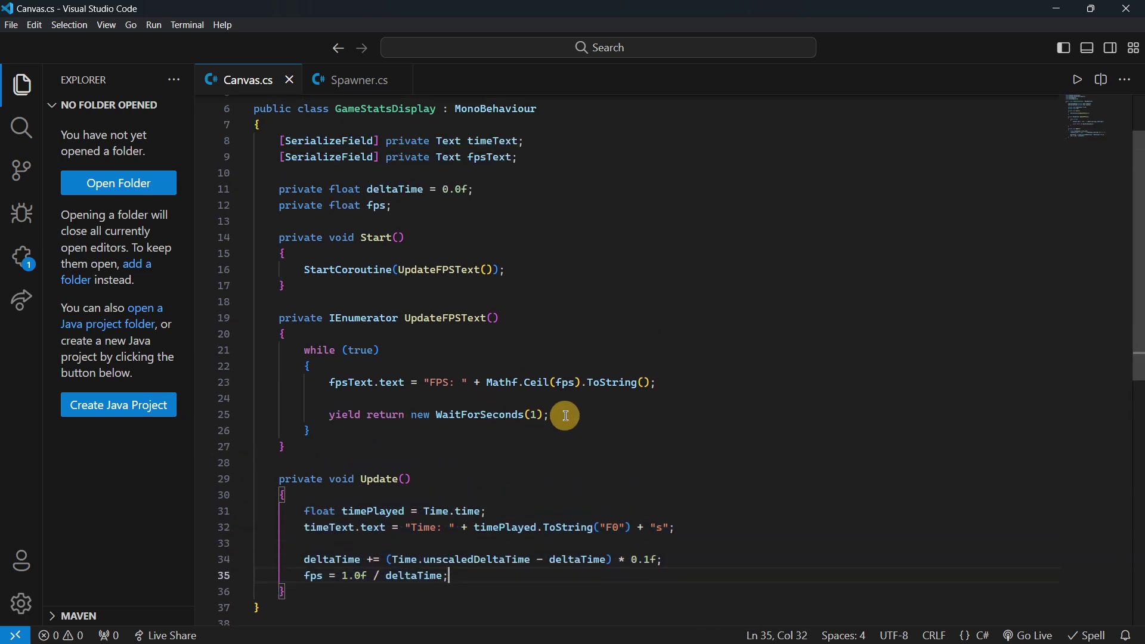
pyautogui.moveTo(568, 416); pyautogui.dragTo(256, 366)
pyautogui.click(406, 405)
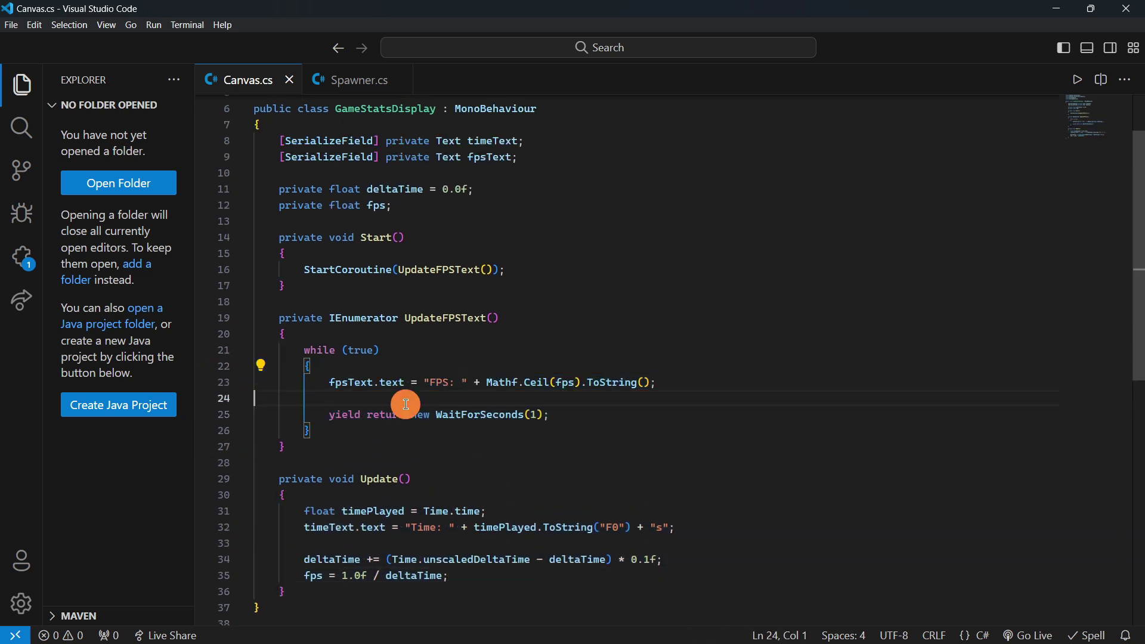
# Read Spawner.cs, highlighting the spawnInterval declaration and the for loop that instantiates the balls.
pyautogui.click(348, 77)
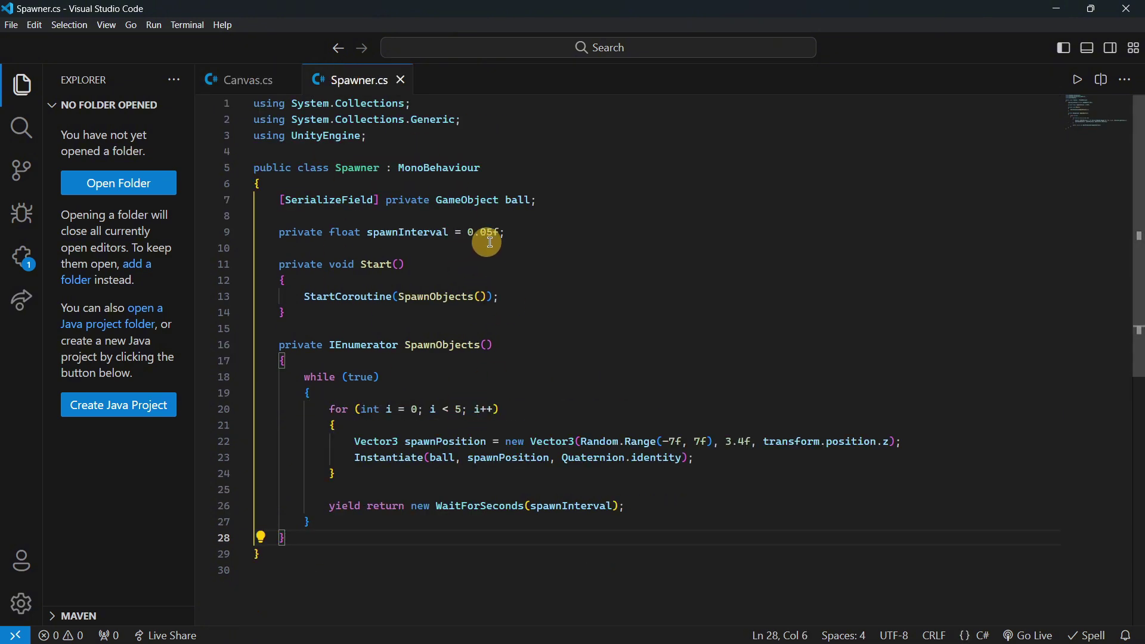
pyautogui.click(527, 234)
pyautogui.moveTo(527, 234); pyautogui.dragTo(201, 233)
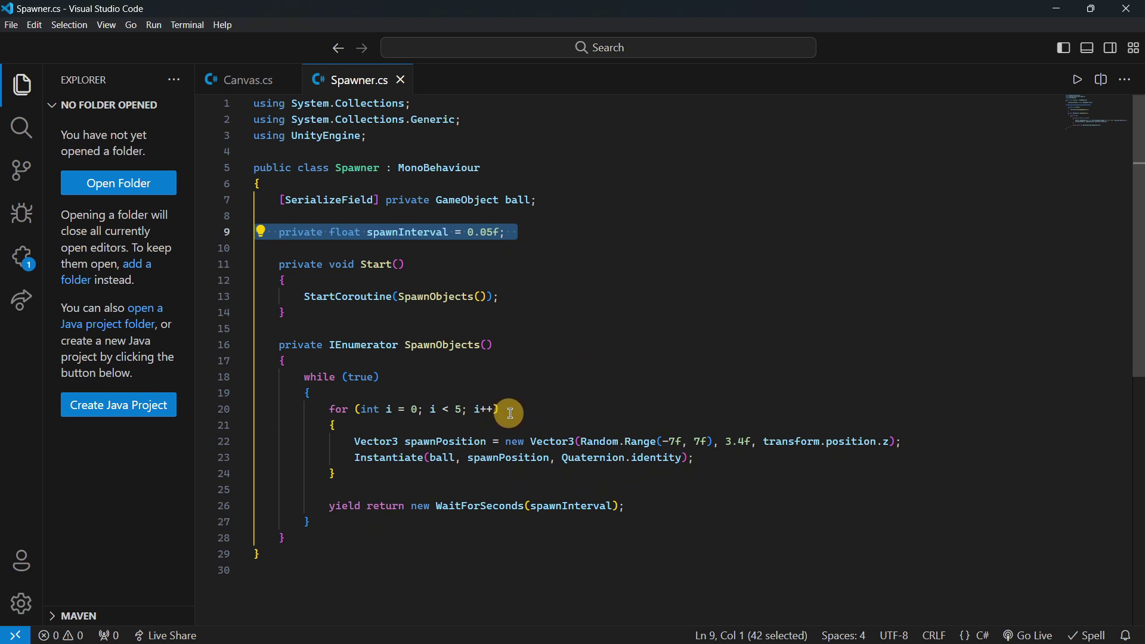
pyautogui.doubleClick(427, 350)
pyautogui.moveTo(509, 409); pyautogui.dragTo(206, 418)
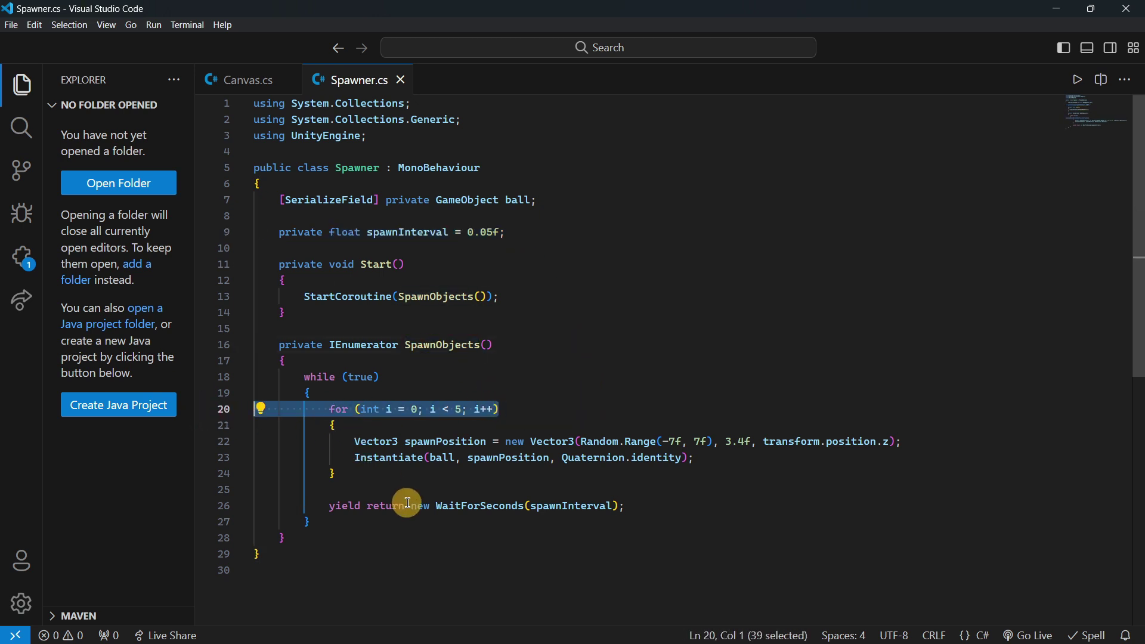
# Switch back to Unity, play the scene until balls fill the container, stop it, and return to the scene view.
pyautogui.hotkey('alt', 'Tab')
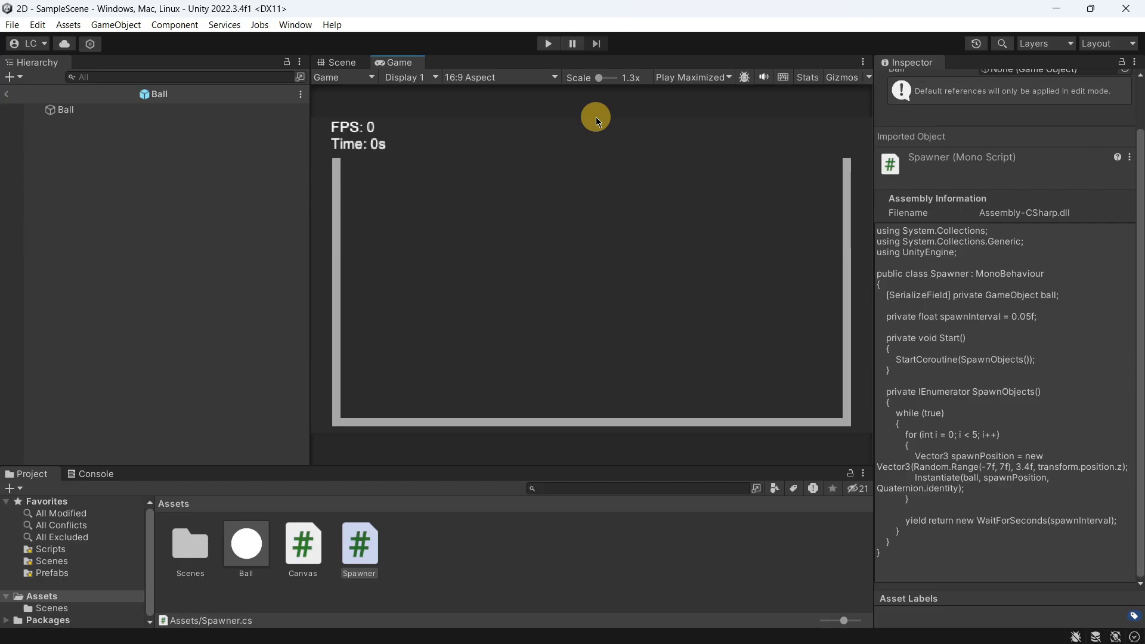
pyautogui.click(548, 44)
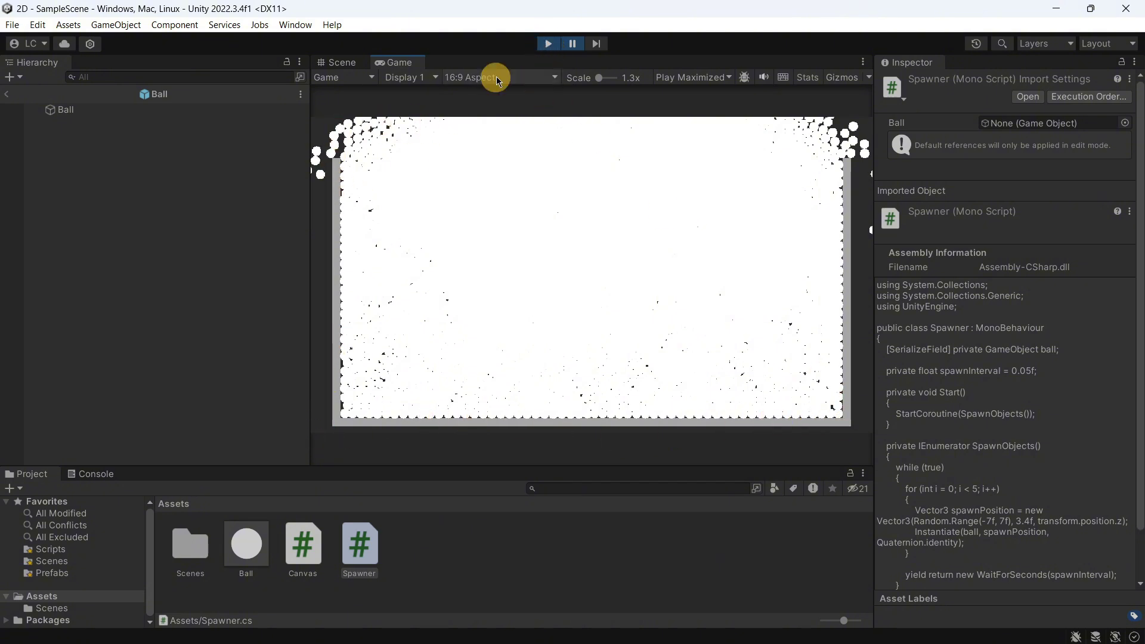
pyautogui.click(546, 46)
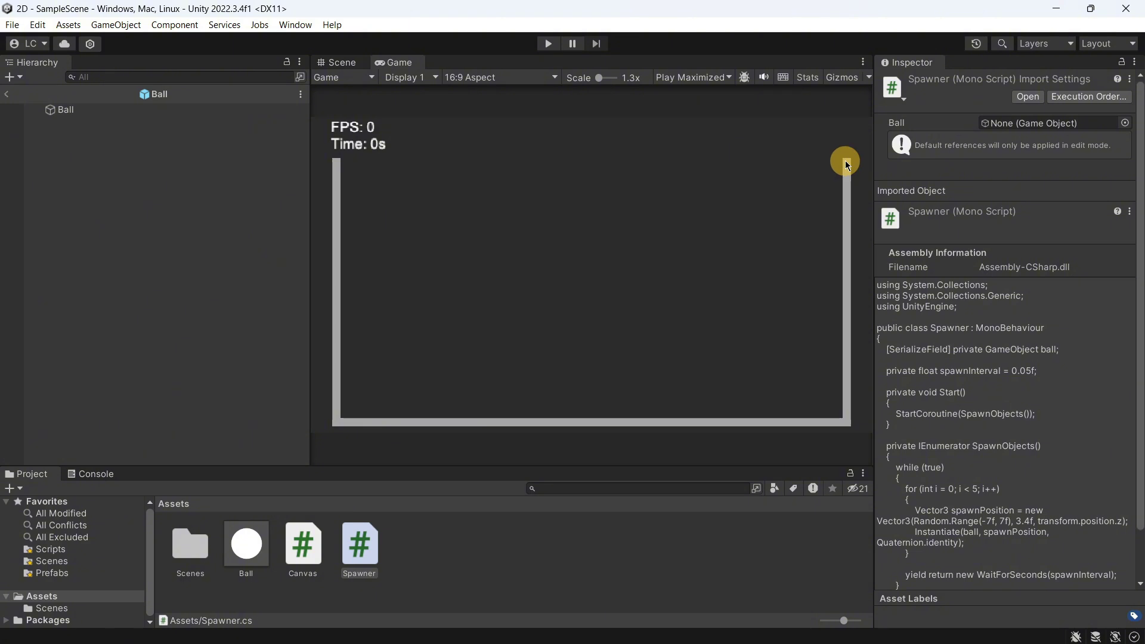
pyautogui.click(337, 62)
pyautogui.scroll(-1, 539, 243)
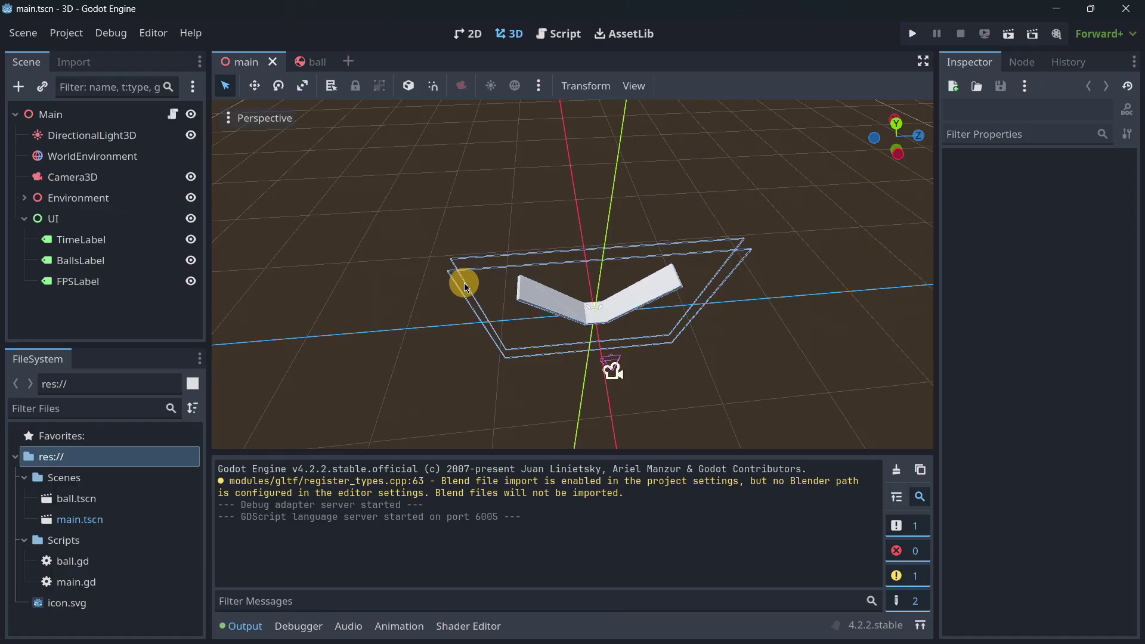
# Switch to the Godot 3D project and examine the main scene's ramps and surrounding walls from several angles.
pyautogui.scroll(5, 588, 338)
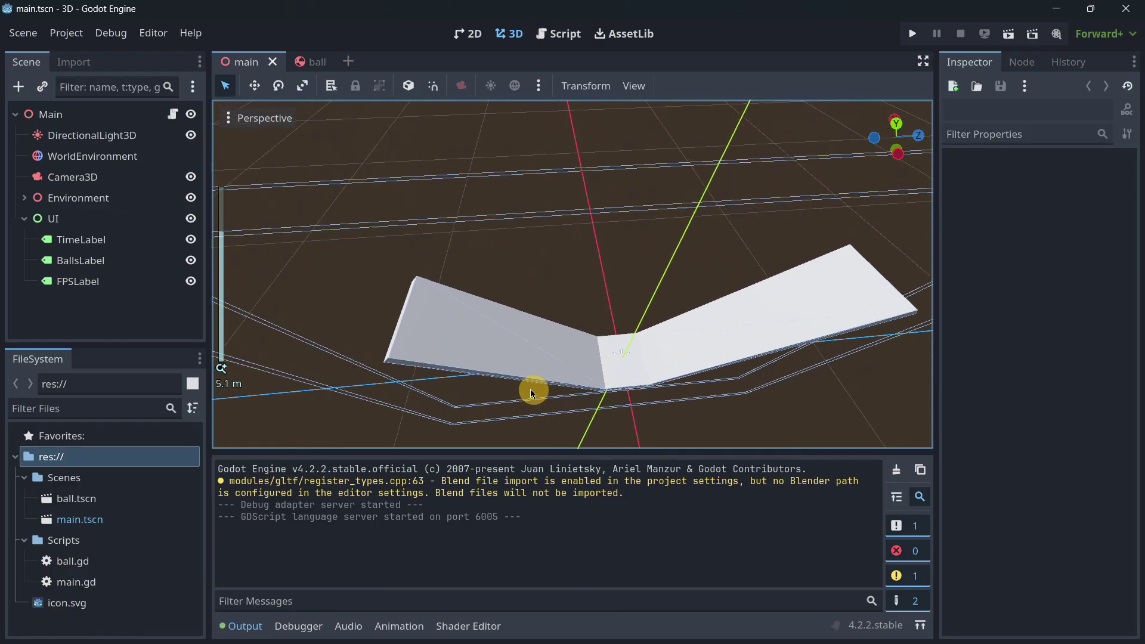
pyautogui.moveTo(496, 373); pyautogui.dragTo(477, 270, button='middle')
pyautogui.scroll(-5, 573, 330)
pyautogui.scroll(7, 573, 330)
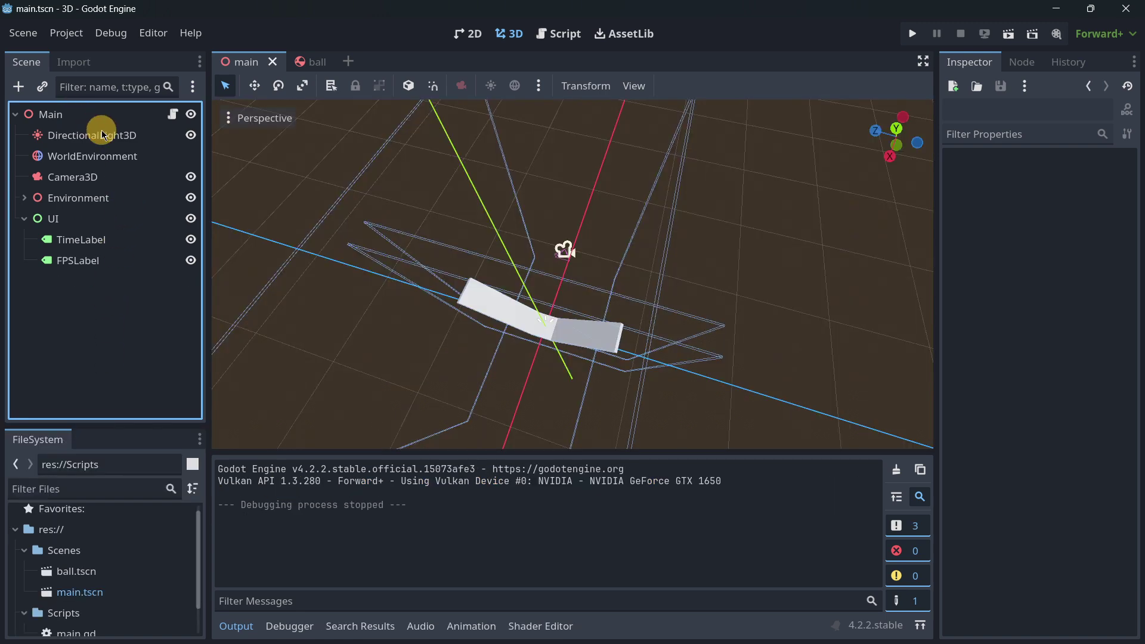
# Inspect the DirectionalLight3D, WorldEnvironment, Camera3D, Environment and UI nodes of the main 3D scene.
pyautogui.click(96, 135)
pyautogui.click(94, 157)
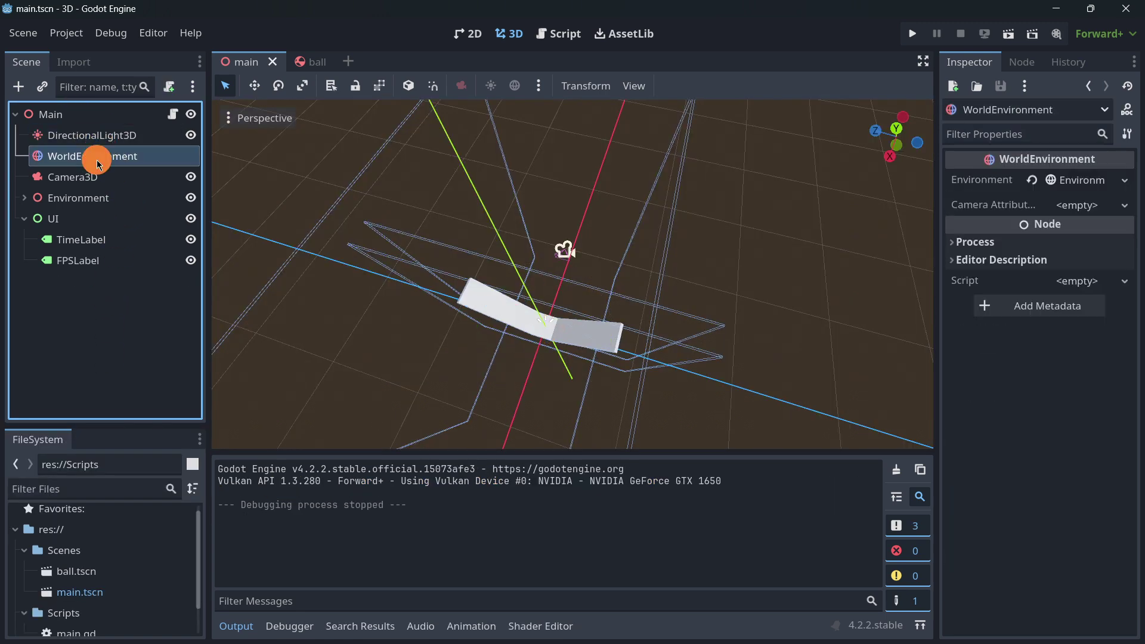
pyautogui.click(102, 175)
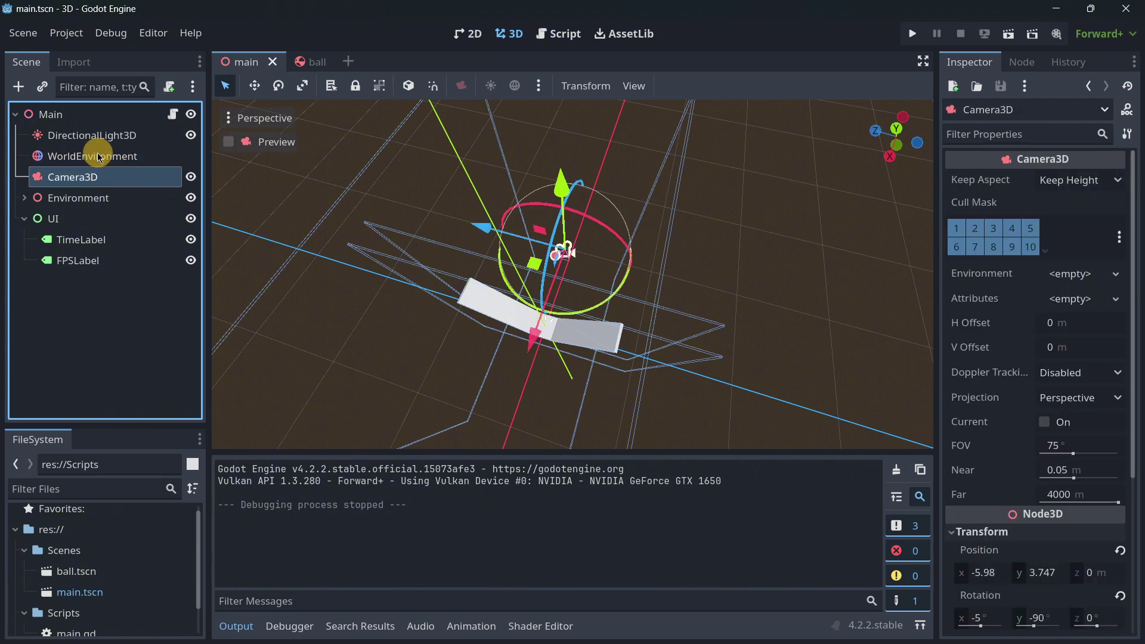
pyautogui.click(91, 198)
pyautogui.moveTo(424, 345); pyautogui.dragTo(477, 352, button='middle')
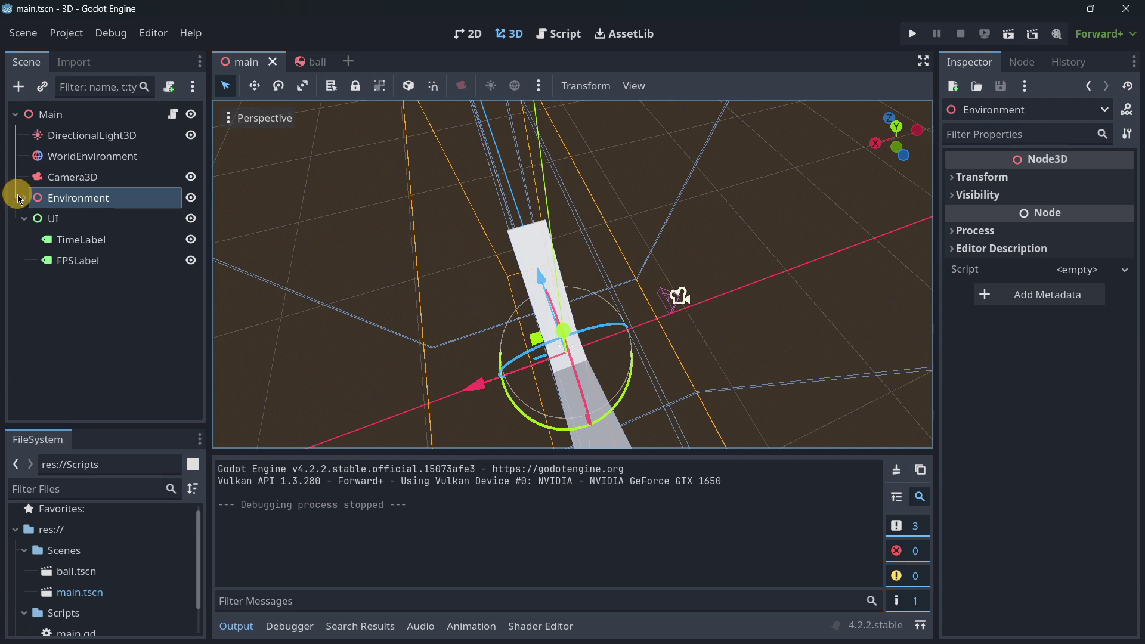
pyautogui.scroll(5, 524, 256)
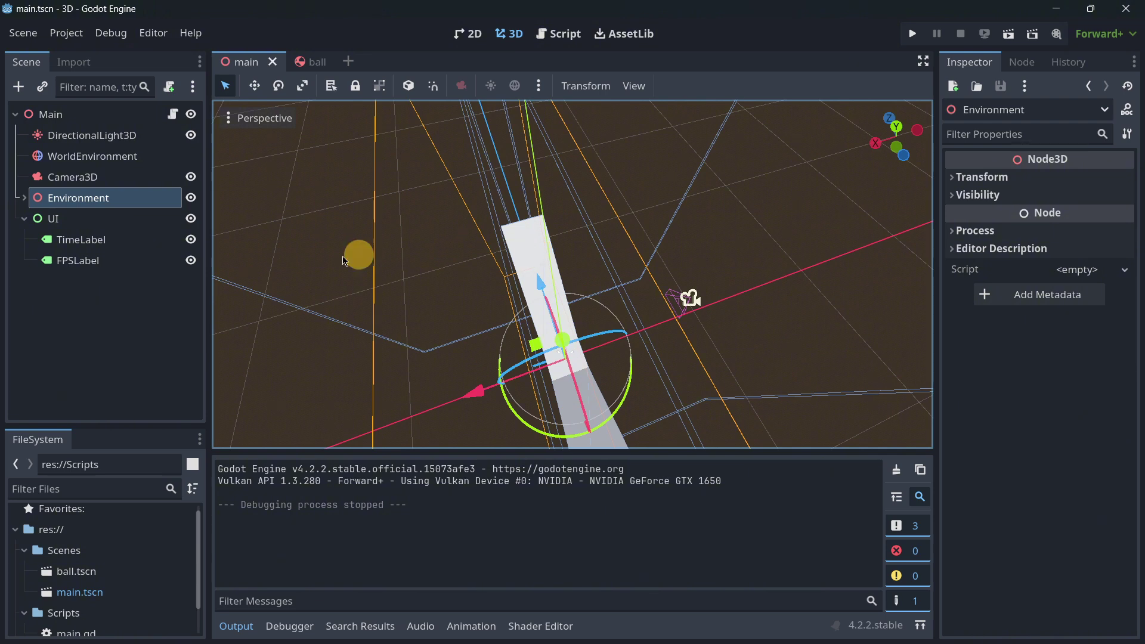
pyautogui.click(115, 221)
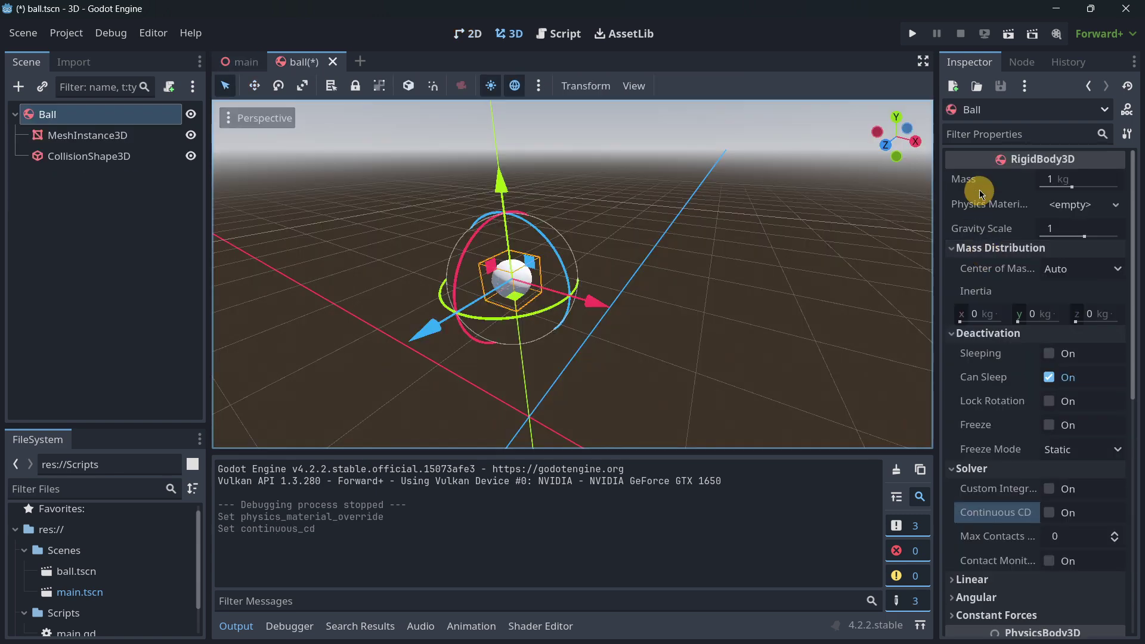
# Inspect the Ball's RigidBody3D properties, expanding Linear, Angular and Constant Forces, and check its MeshInstance3D and CollisionShape3D nodes.
pyautogui.scroll(-6, 962, 228)
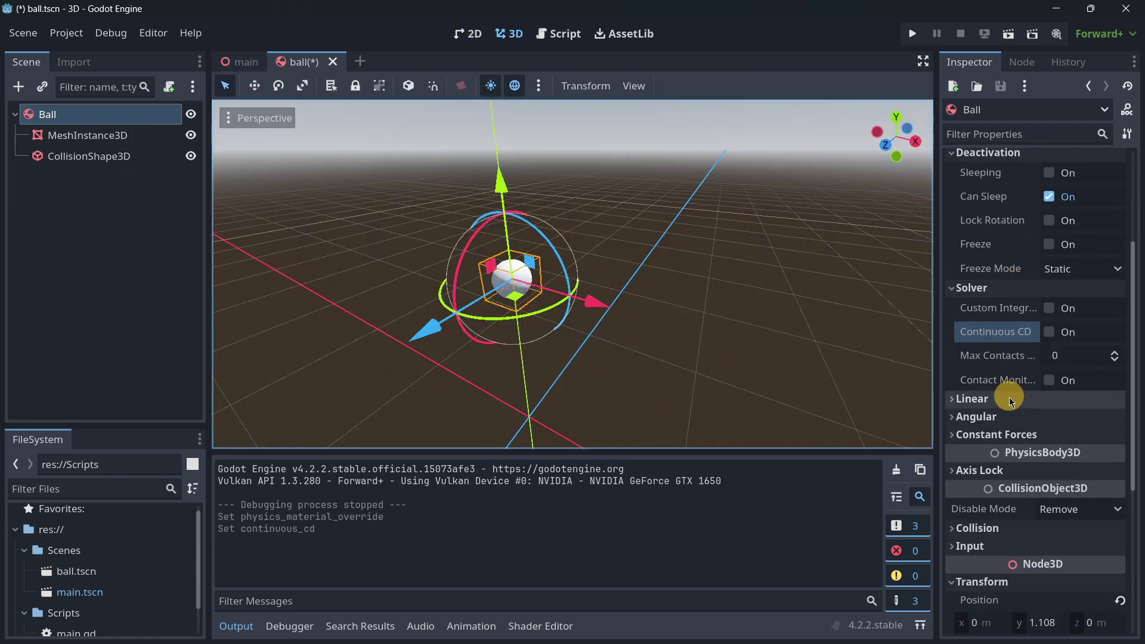
pyautogui.click(1011, 396)
pyautogui.scroll(-4, 1004, 396)
pyautogui.click(985, 389)
pyautogui.scroll(-2, 987, 412)
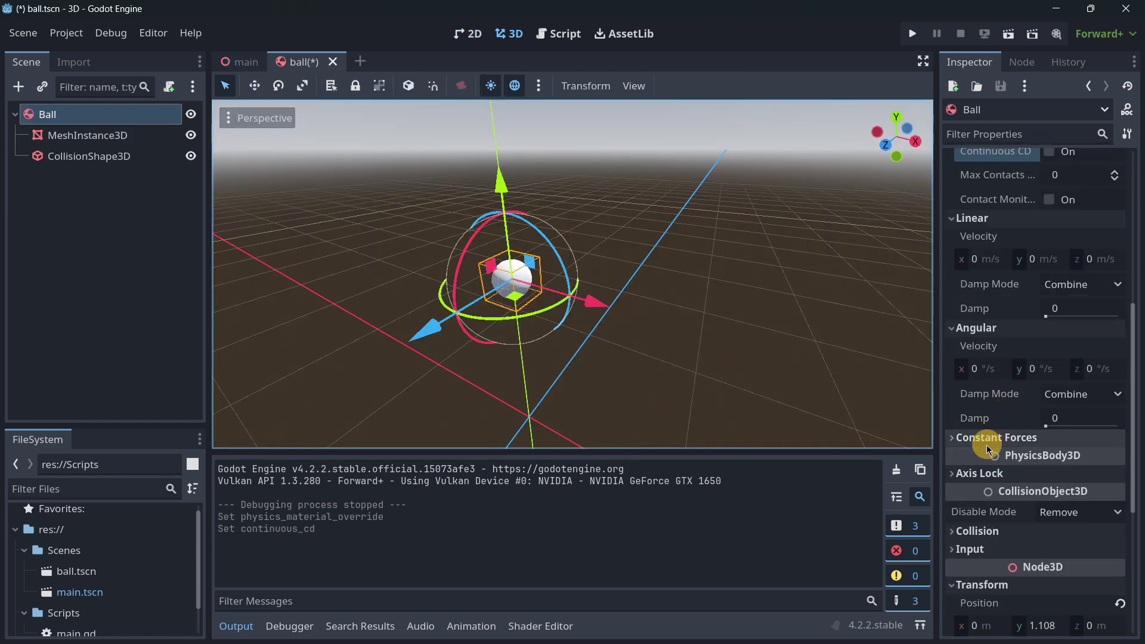
pyautogui.click(986, 442)
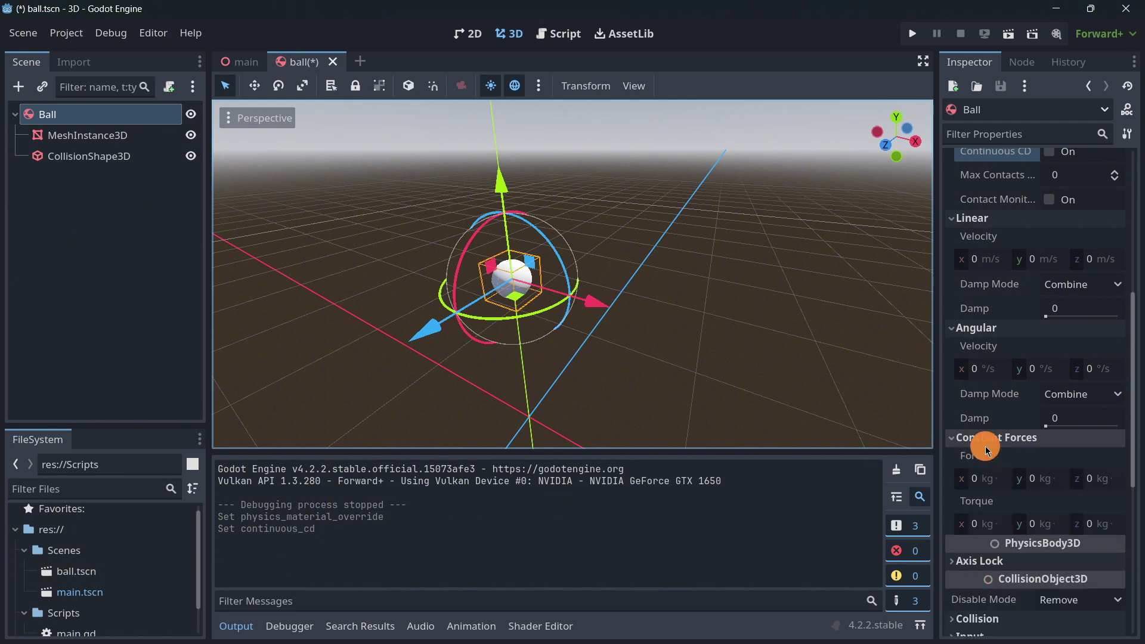
pyautogui.click(101, 136)
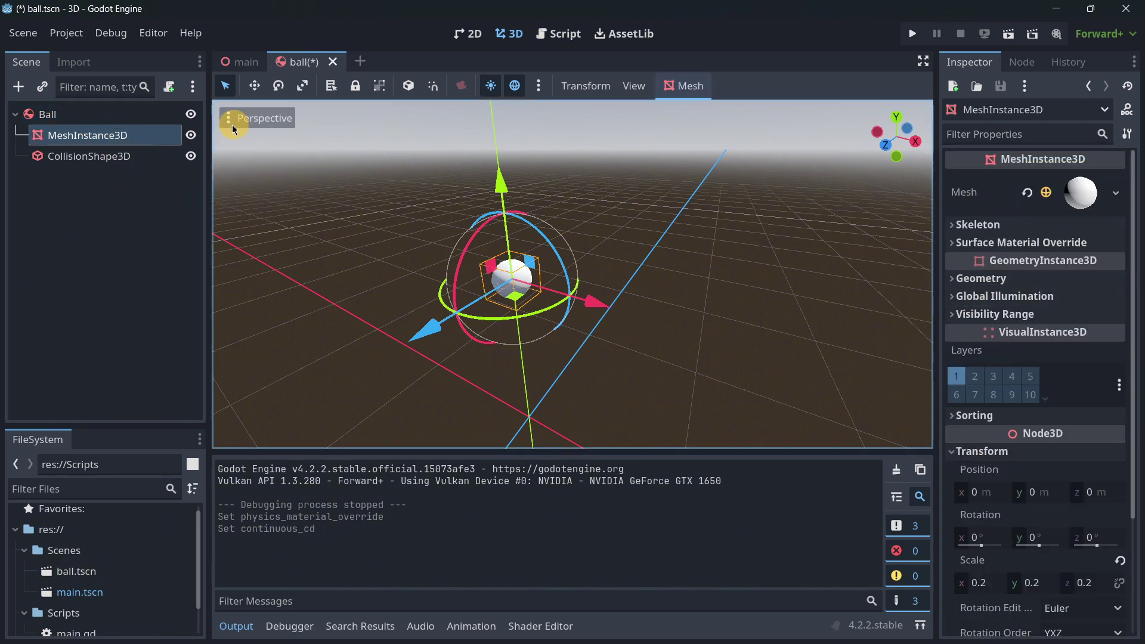
pyautogui.click(113, 158)
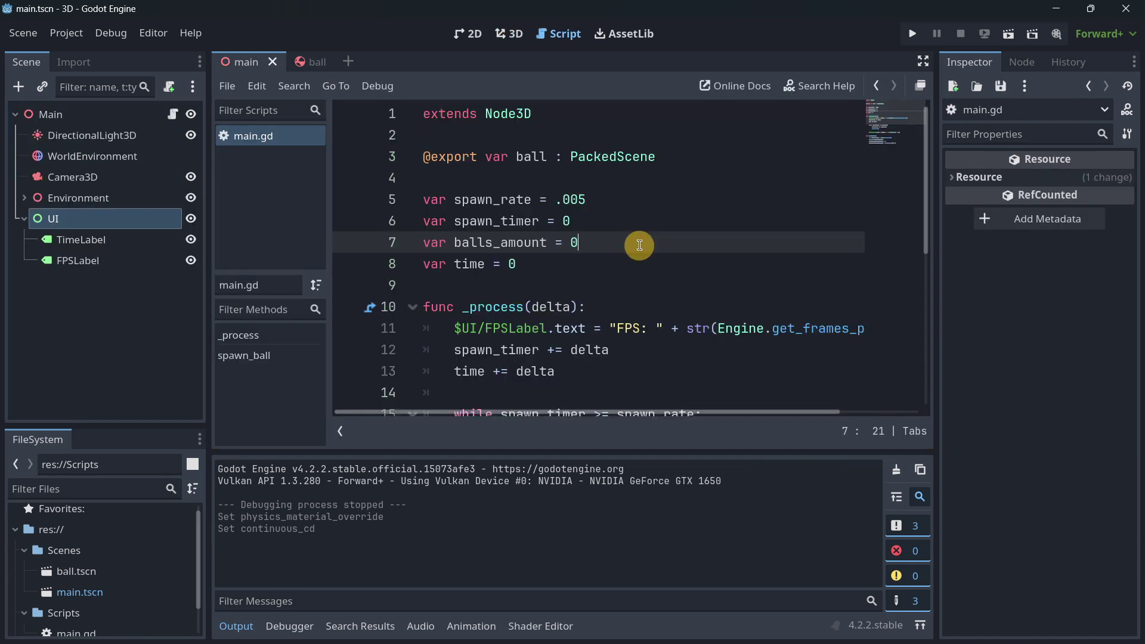
# Read main.gd, highlighting the spawn_rate value and the line in _process that sets the FPSLabel text.
pyautogui.moveTo(595, 201); pyautogui.dragTo(561, 208)
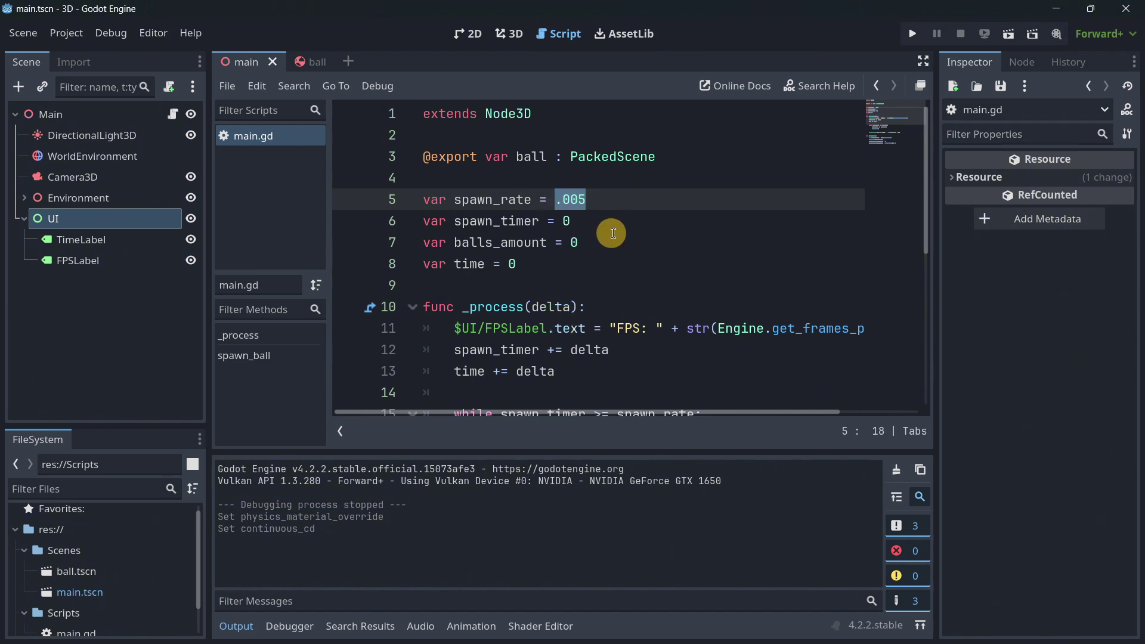
pyautogui.scroll(-2, 628, 246)
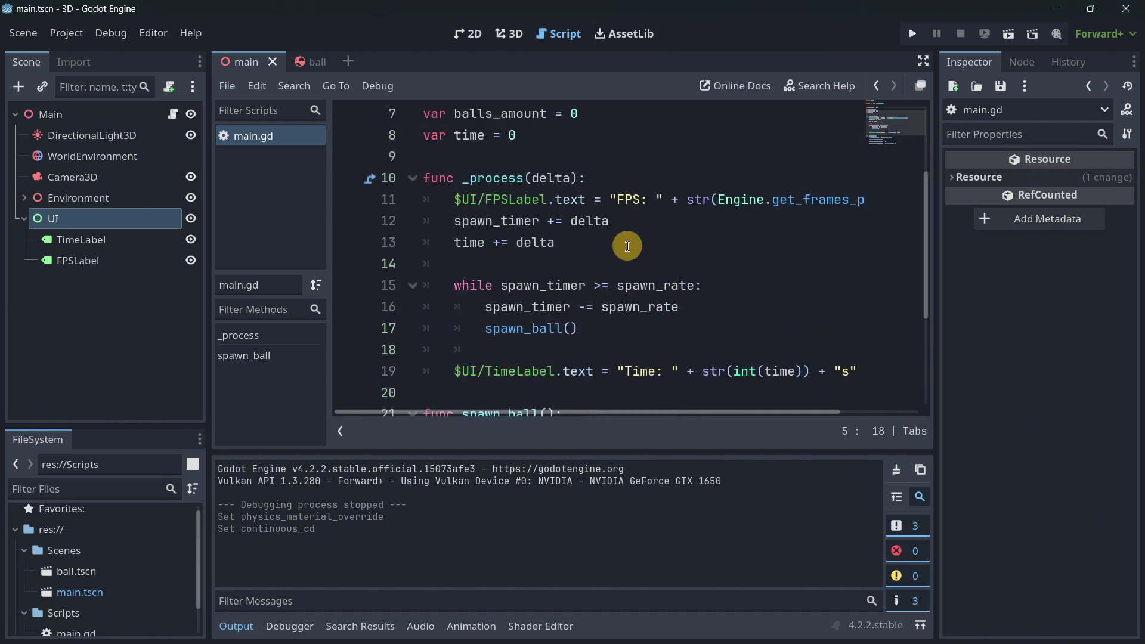
pyautogui.scroll(1, 631, 245)
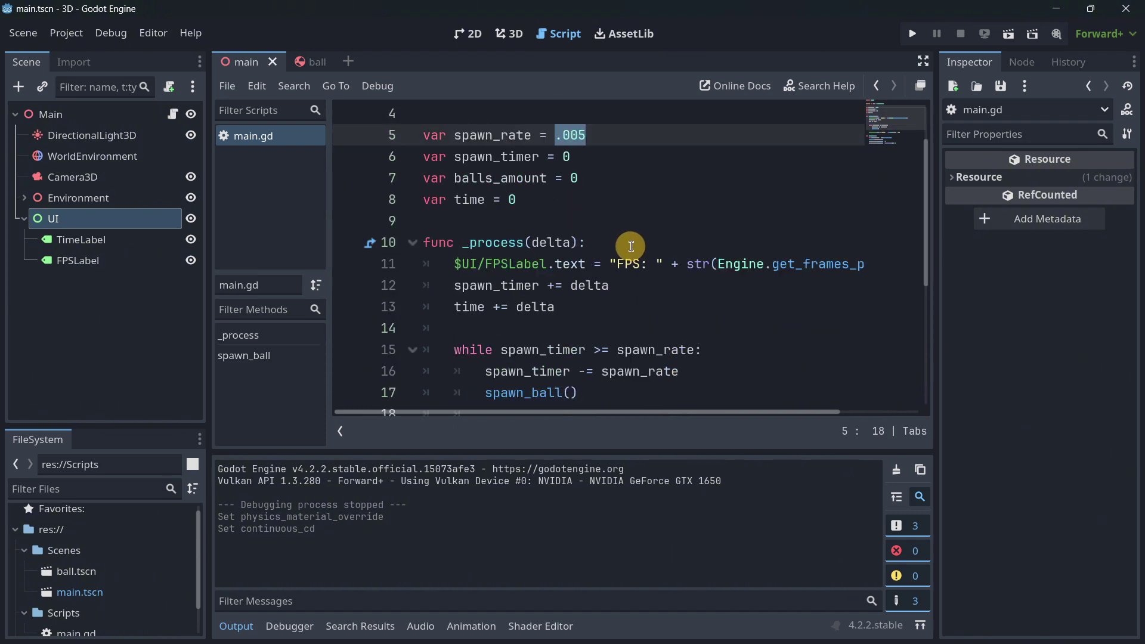
pyautogui.click(611, 280)
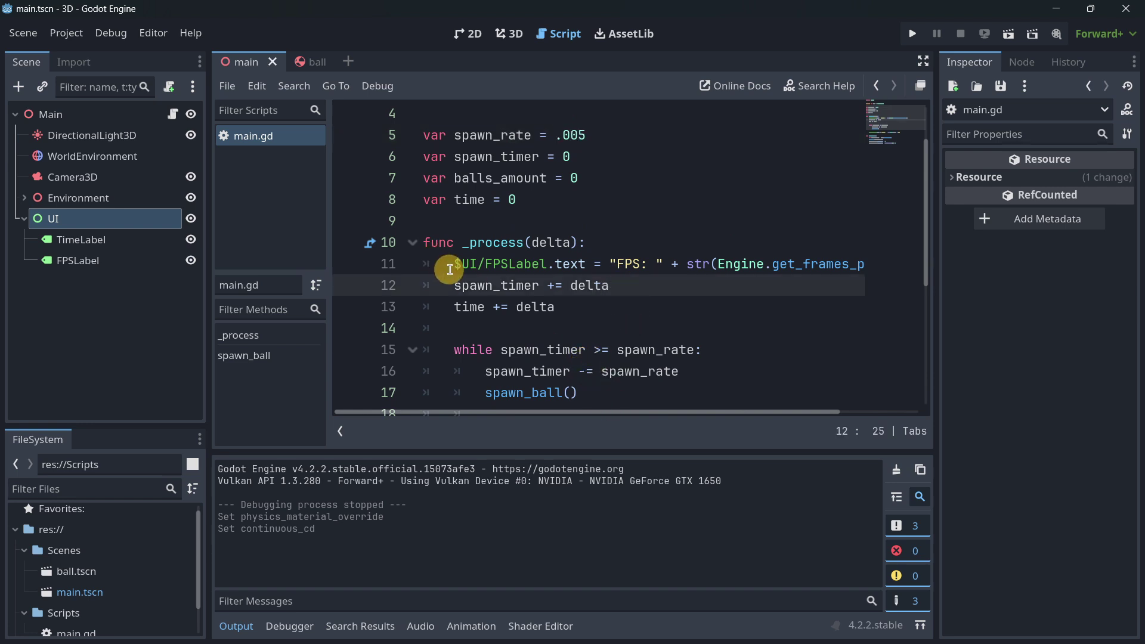
pyautogui.moveTo(449, 267); pyautogui.dragTo(920, 263)
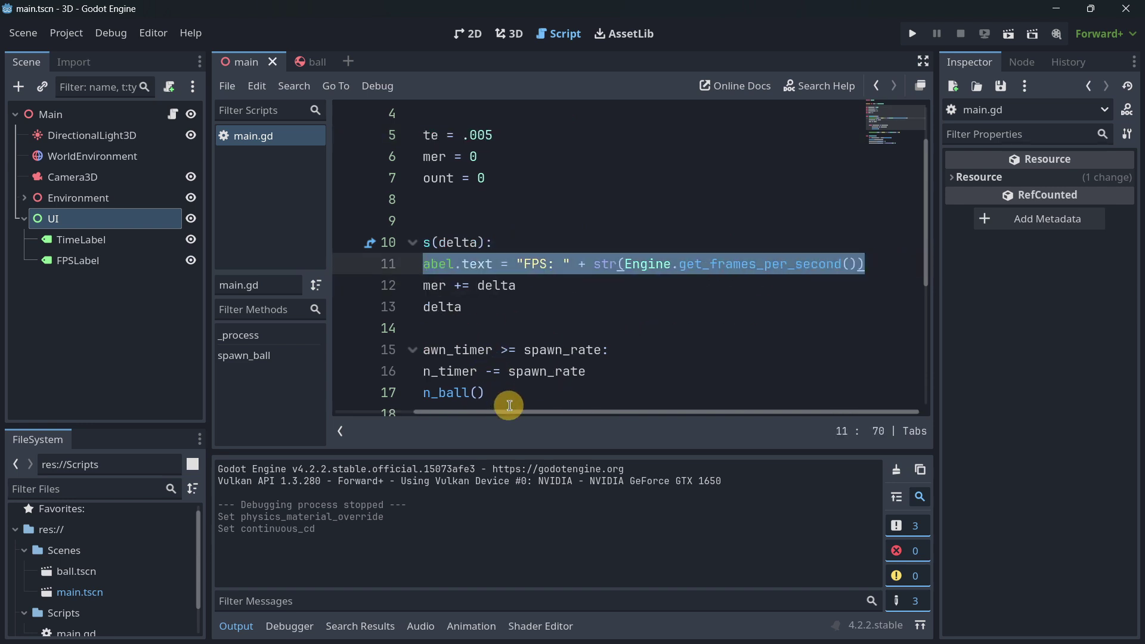
pyautogui.moveTo(510, 406); pyautogui.dragTo(350, 395)
pyautogui.scroll(-1, 562, 314)
# Highlight the spawn_timer code with its while loop, the spawn_rate declaration and the TimeLabel text line in main.gd.
pyautogui.click(584, 323)
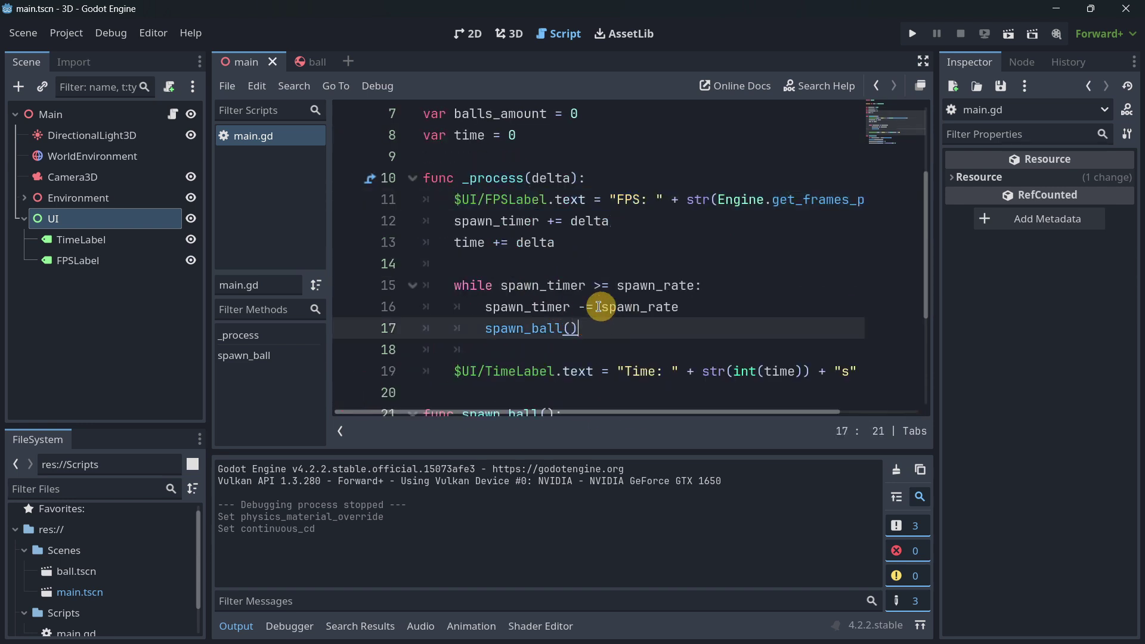
pyautogui.moveTo(589, 329); pyautogui.dragTo(357, 222)
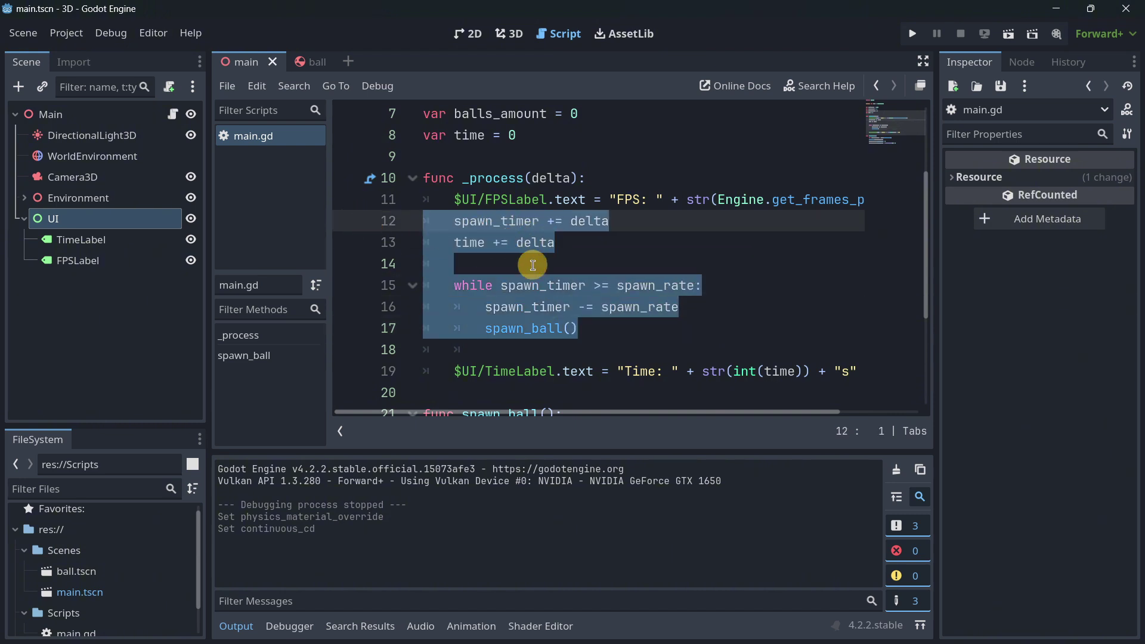
pyautogui.scroll(2, 533, 265)
pyautogui.moveTo(585, 207); pyautogui.dragTo(275, 198)
pyautogui.scroll(-2, 614, 253)
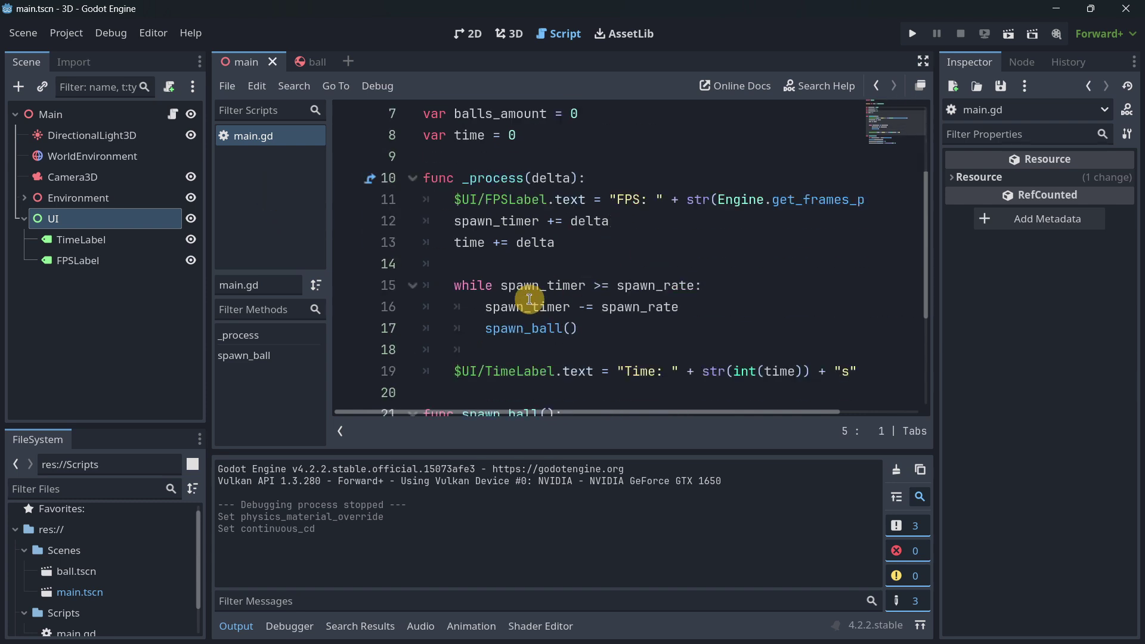
pyautogui.scroll(-1, 573, 324)
pyautogui.moveTo(453, 308); pyautogui.dragTo(896, 304)
pyautogui.scroll(-2, 455, 320)
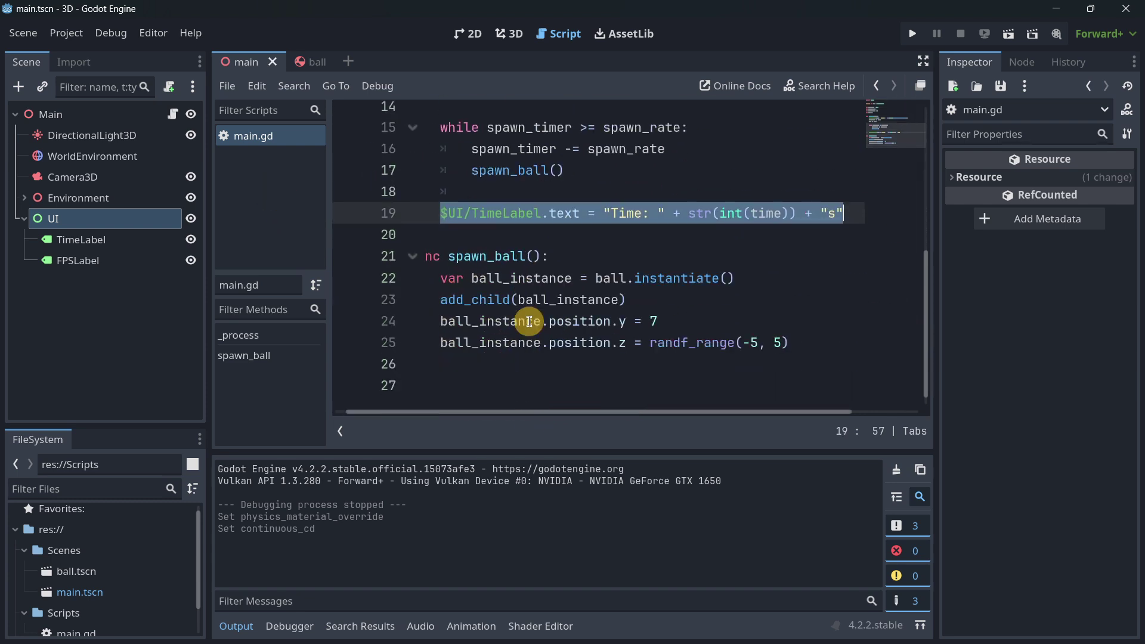
# Read the spawn_ball function that instantiates and positions each ball, and highlight its call in the while loop.
pyautogui.click(621, 334)
pyautogui.click(533, 285)
pyautogui.moveTo(794, 332); pyautogui.dragTo(174, 260)
pyautogui.click(590, 326)
pyautogui.scroll(2, 590, 326)
pyautogui.moveTo(614, 282); pyautogui.dragTo(335, 251)
pyautogui.click(561, 287)
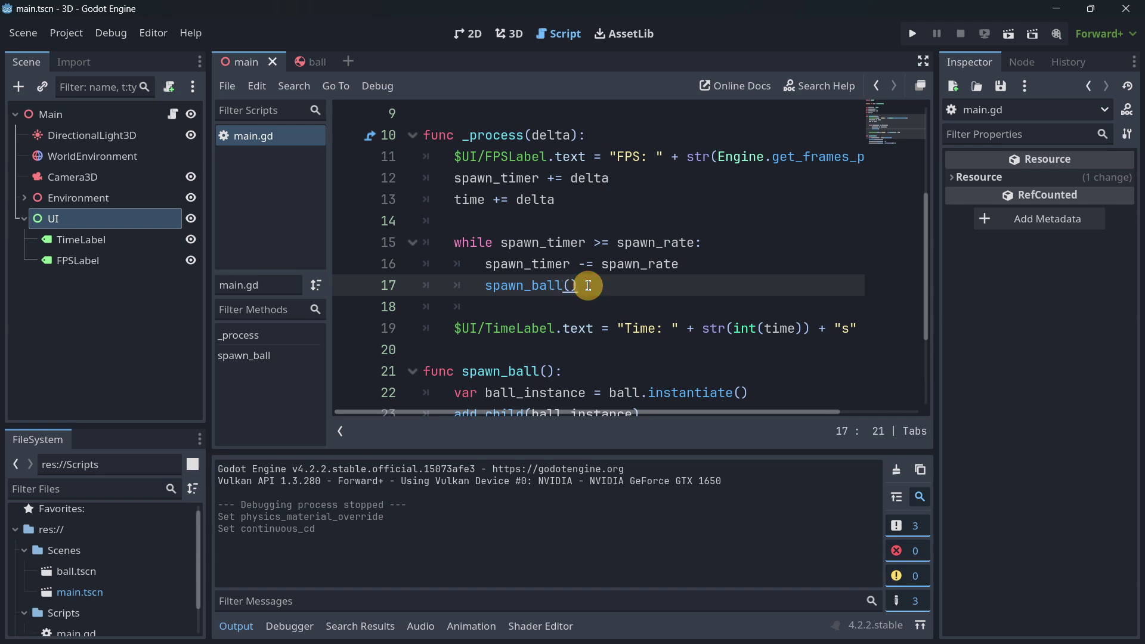
# Return to the 3D view and run the project twice, watching the time and FPS labels before closing each run.
pyautogui.hotkey('ctrl', 'F2')
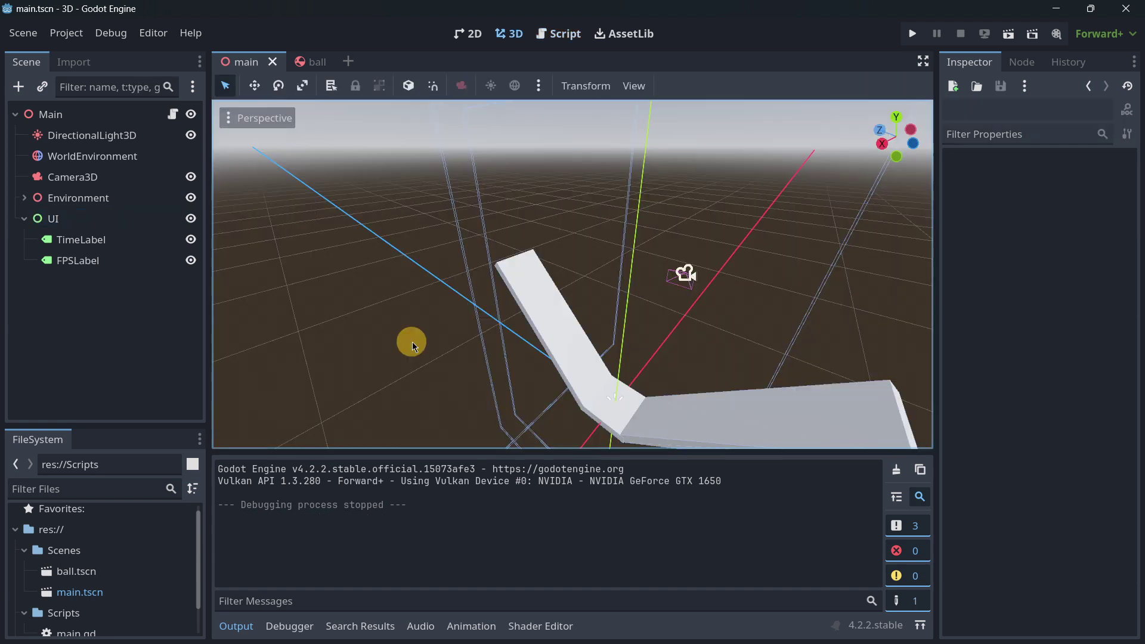
pyautogui.click(906, 39)
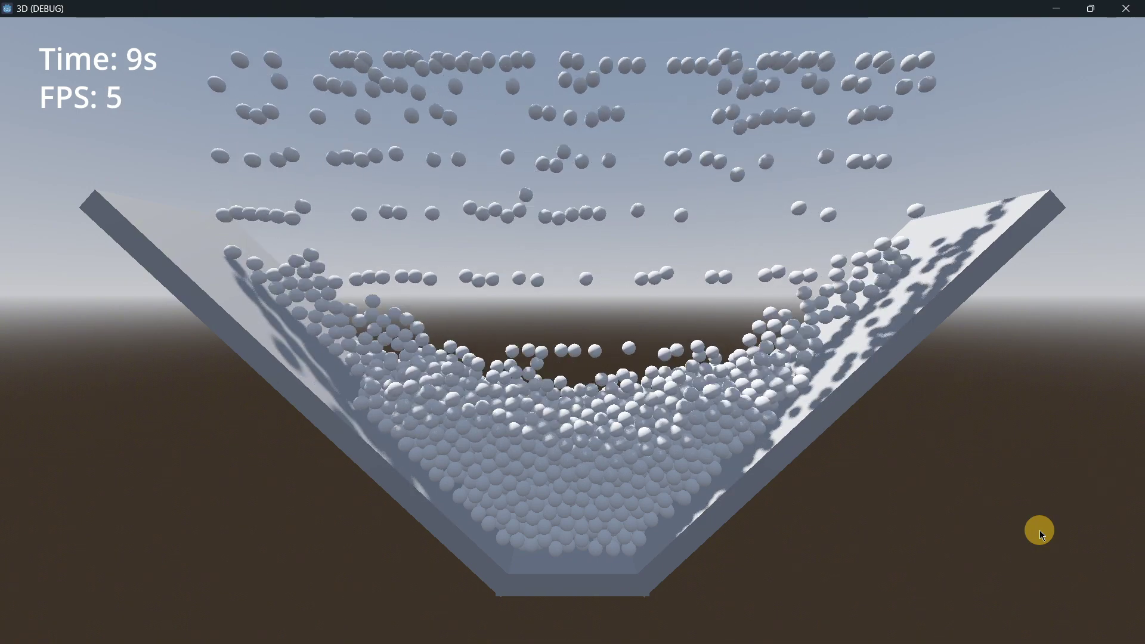
pyautogui.click(1125, 8)
pyautogui.click(915, 40)
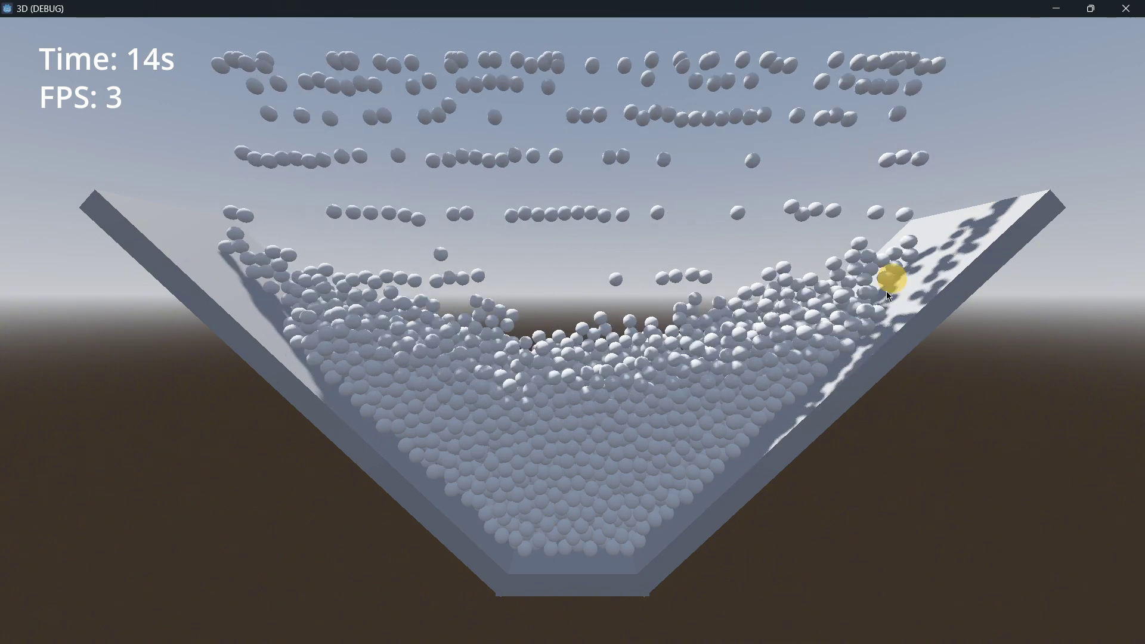
pyautogui.click(1126, 8)
# Run the project four more times for a few seconds each, watching the balls and the FPS at the start.
pyautogui.click(912, 34)
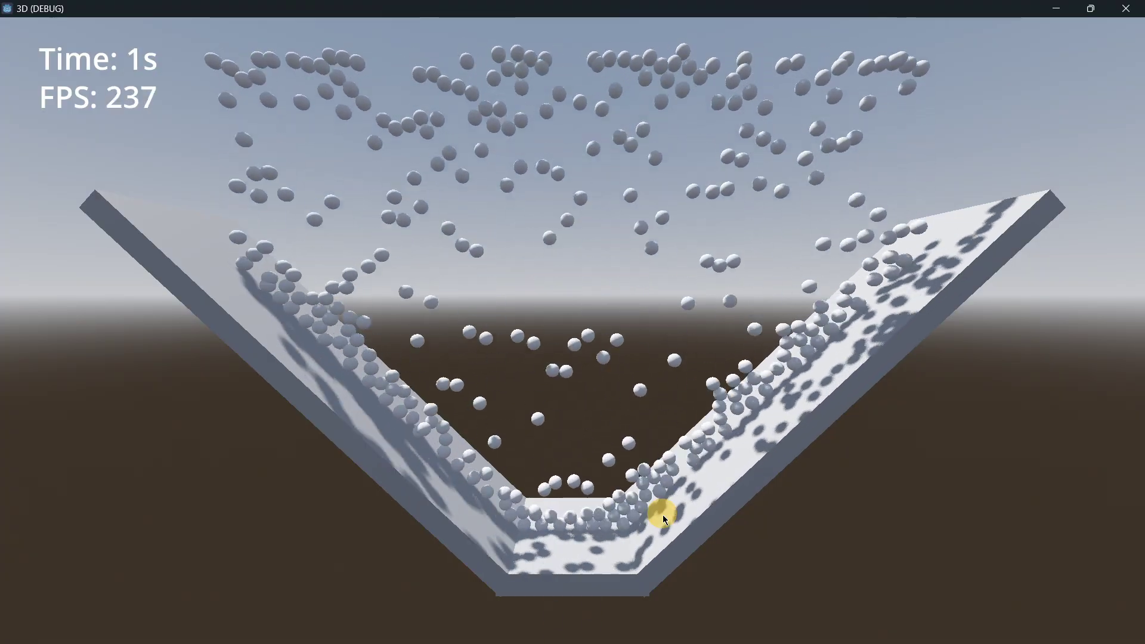
pyautogui.click(1126, 12)
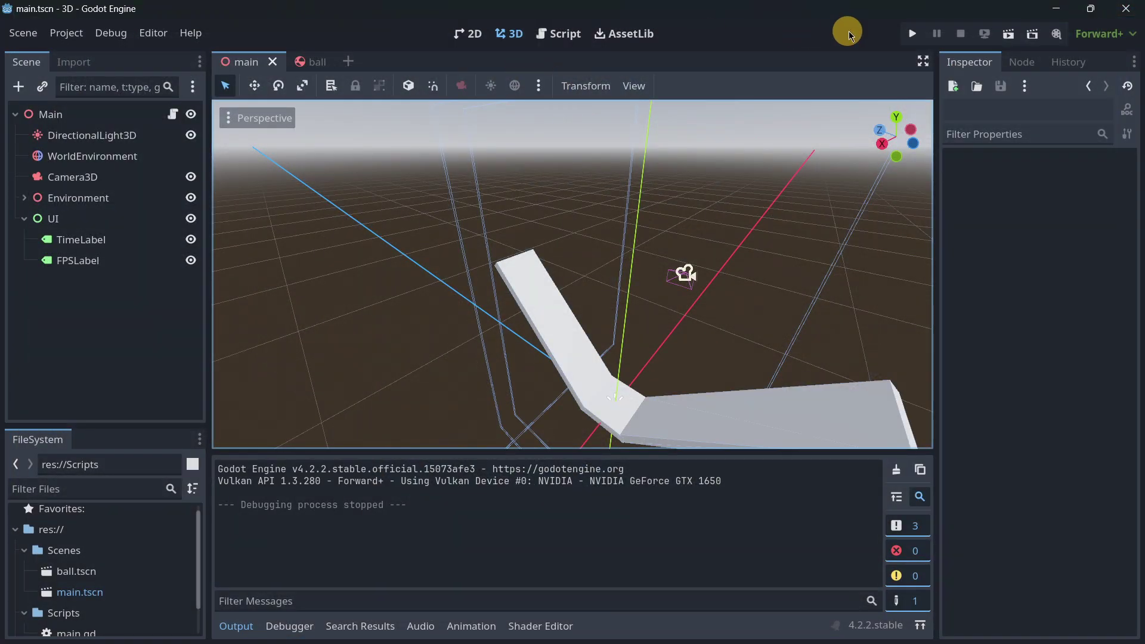
pyautogui.click(906, 38)
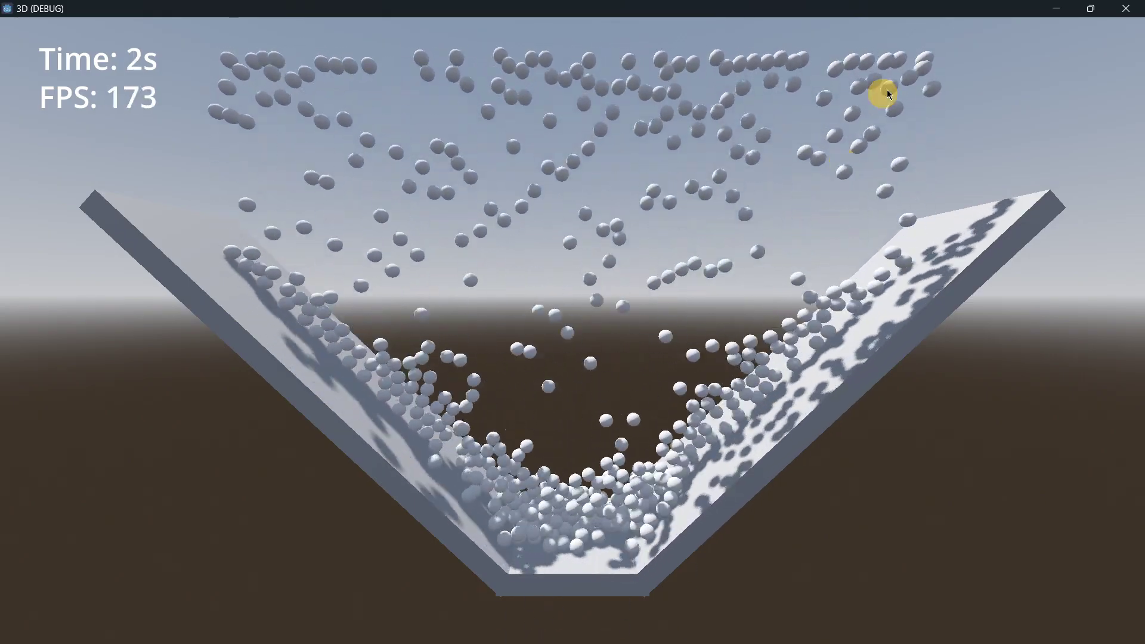
pyautogui.click(1126, 8)
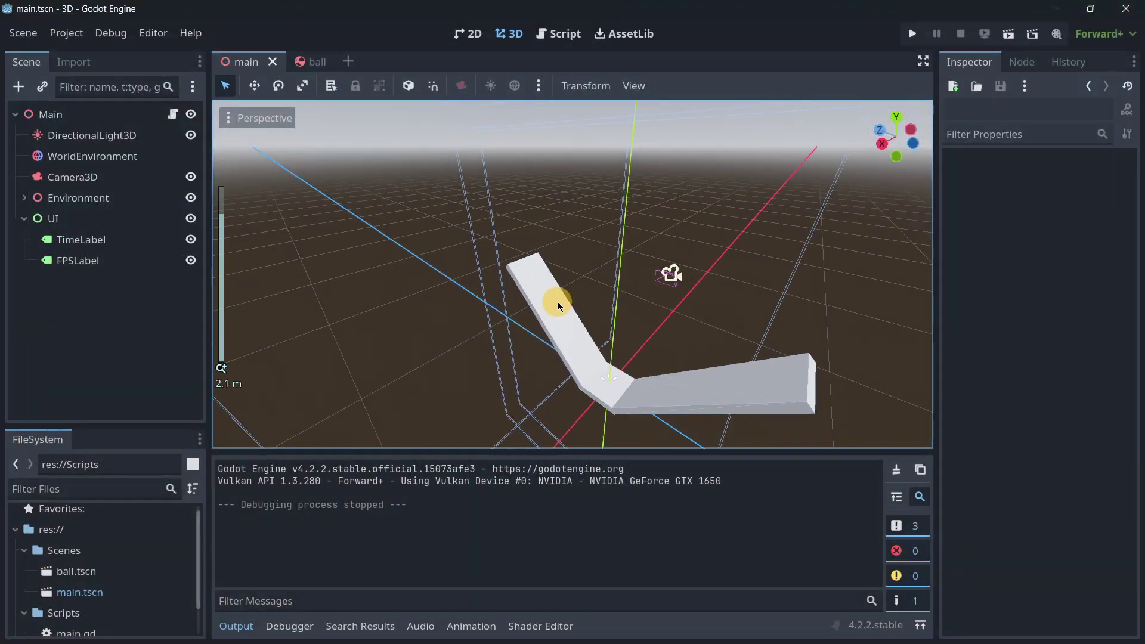
pyautogui.click(912, 36)
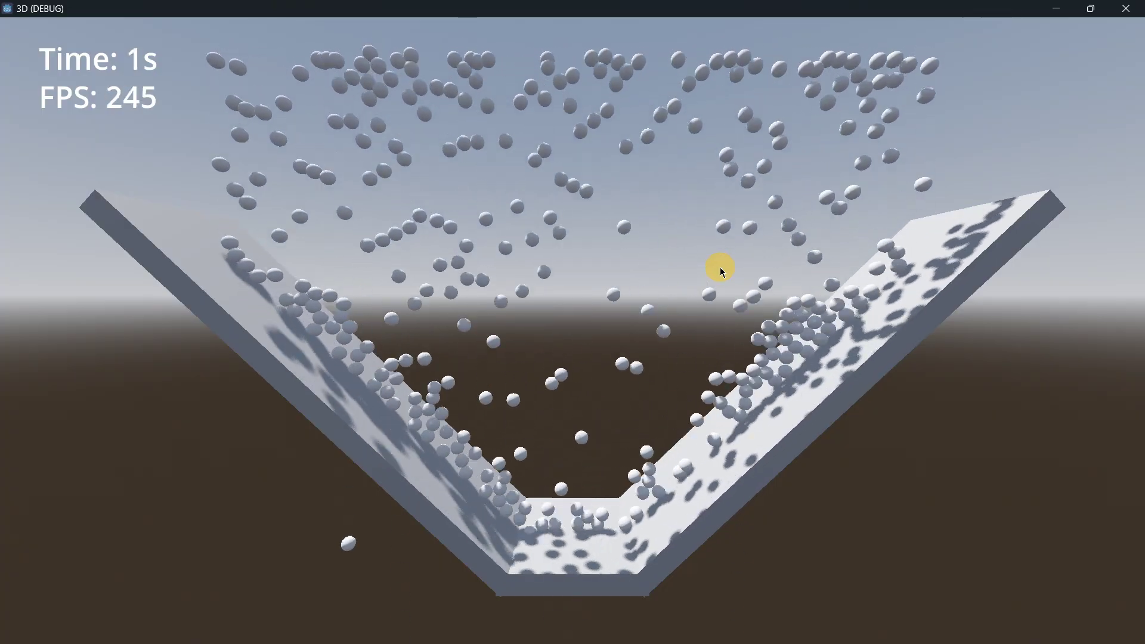
pyautogui.press('Escape')
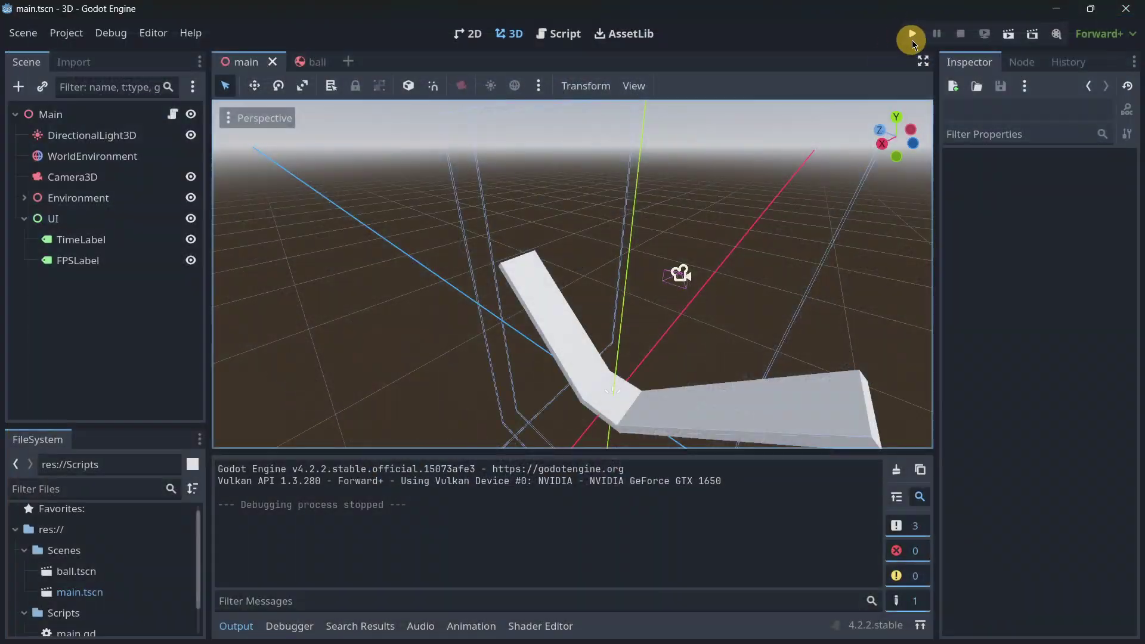
pyautogui.press('F5')
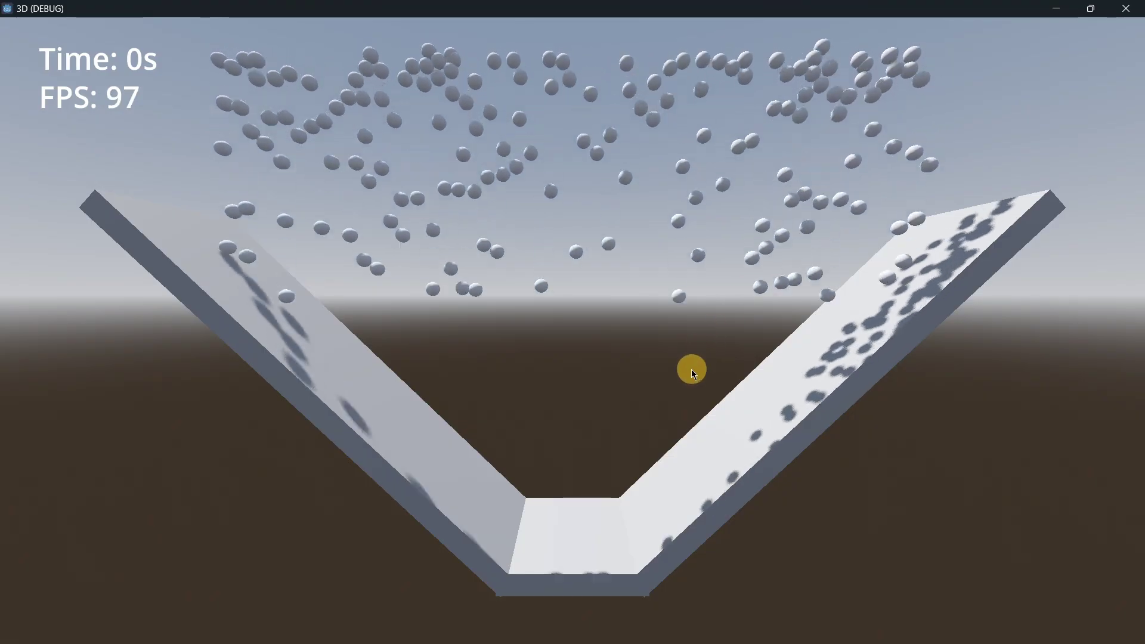
pyautogui.click(1114, 7)
# Expand the Environment node and make the MeshInstance3D under its direct child StaticBody3D visible.
pyautogui.scroll(-6, 633, 260)
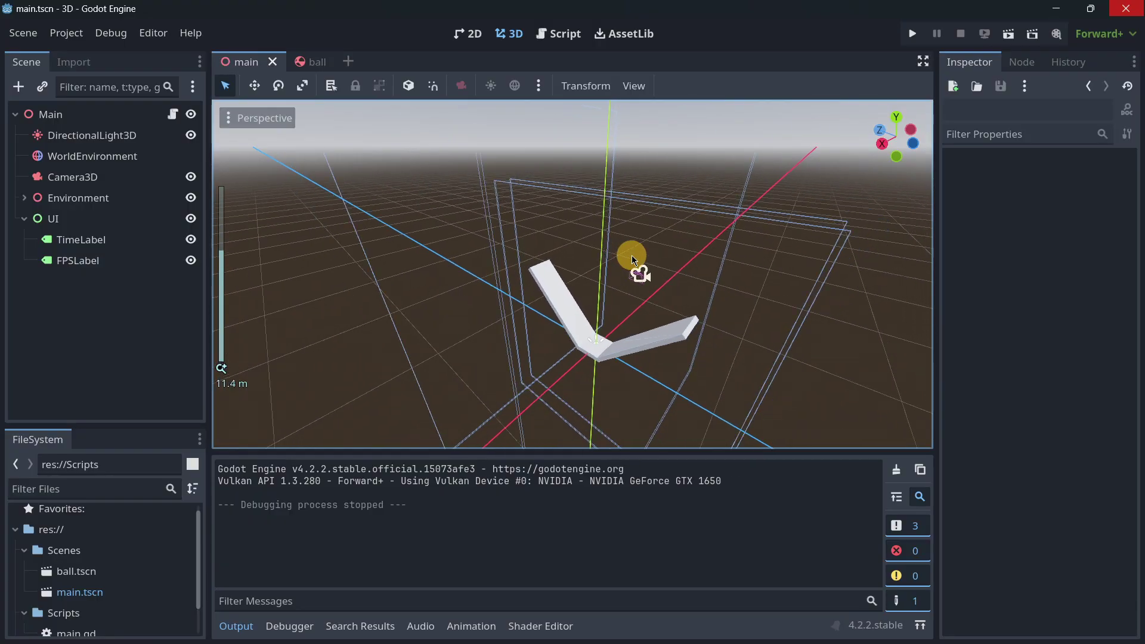
pyautogui.moveTo(530, 246); pyautogui.dragTo(228, 261, button='middle')
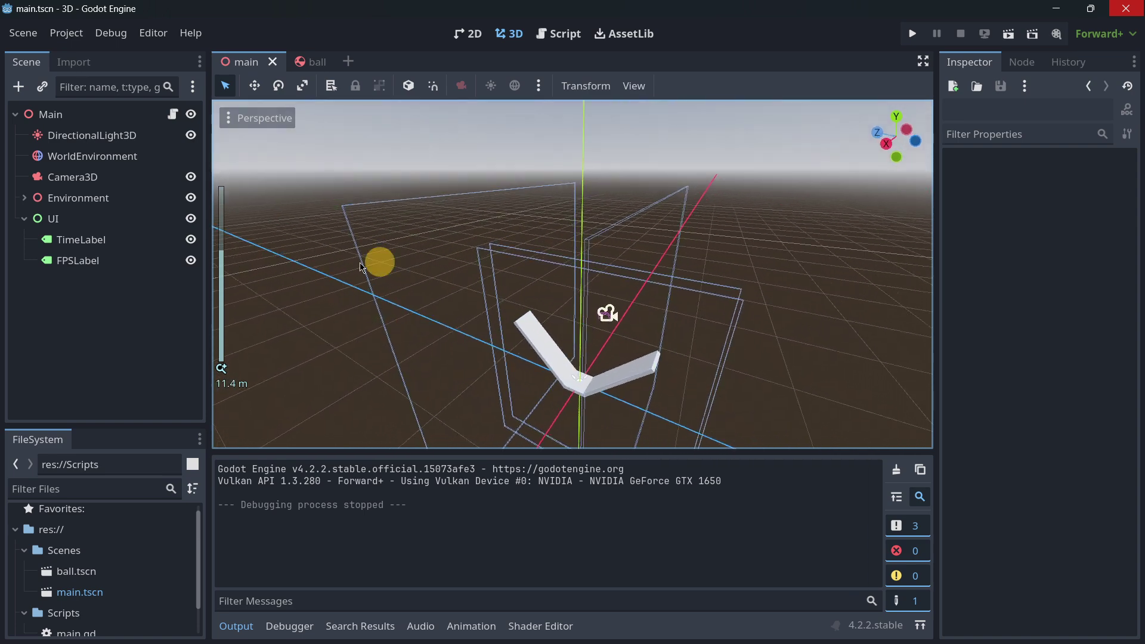
pyautogui.click(24, 198)
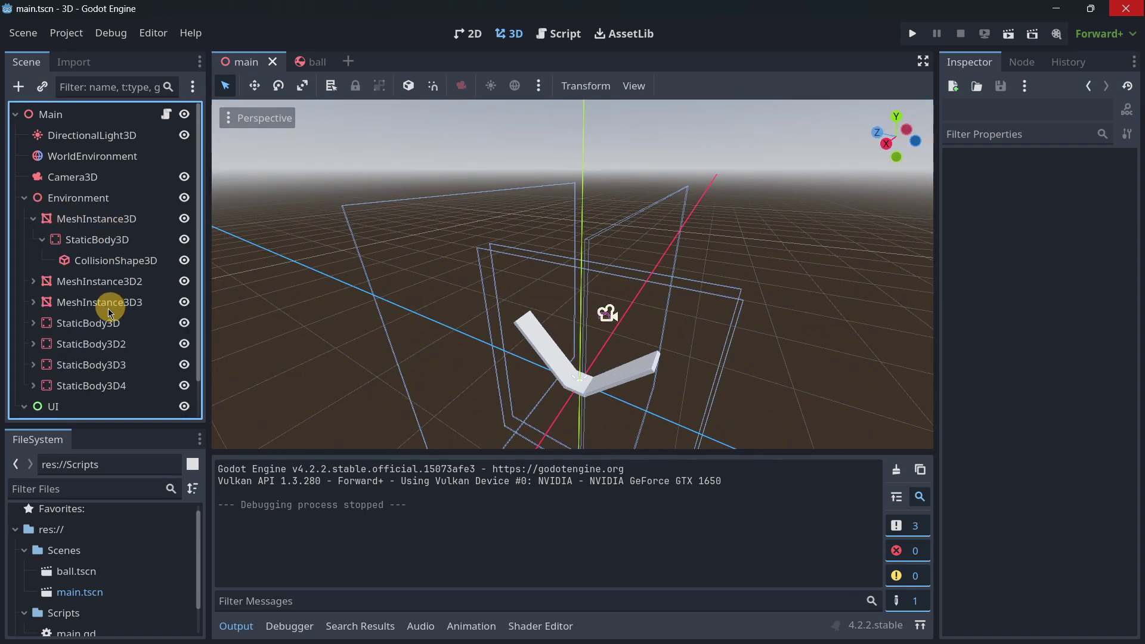
pyautogui.scroll(-2, 131, 316)
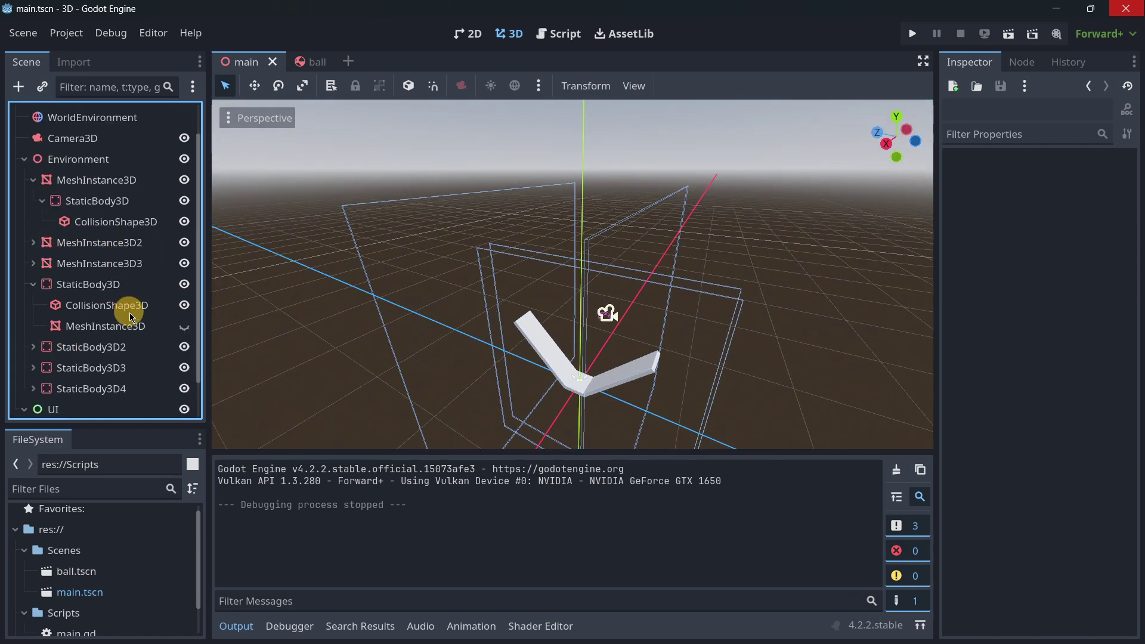
pyautogui.click(183, 326)
pyautogui.scroll(5, 593, 329)
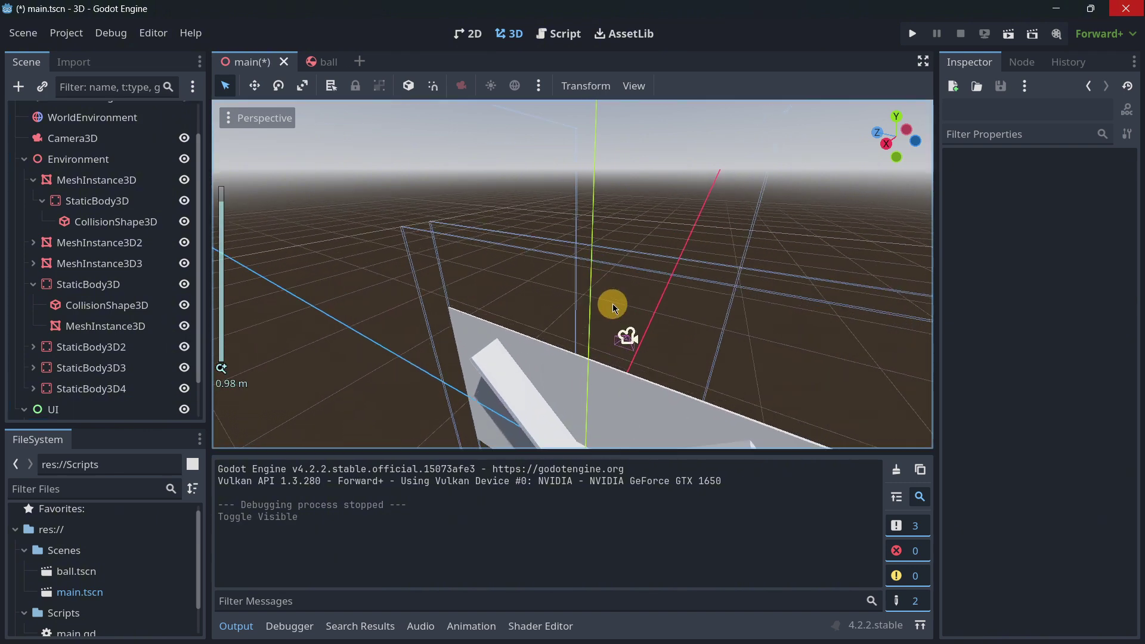
pyautogui.moveTo(610, 306); pyautogui.dragTo(407, 265, button='middle')
# Expand StaticBody3D2 and make its MeshInstance3D wall visible.
pyautogui.click(72, 347)
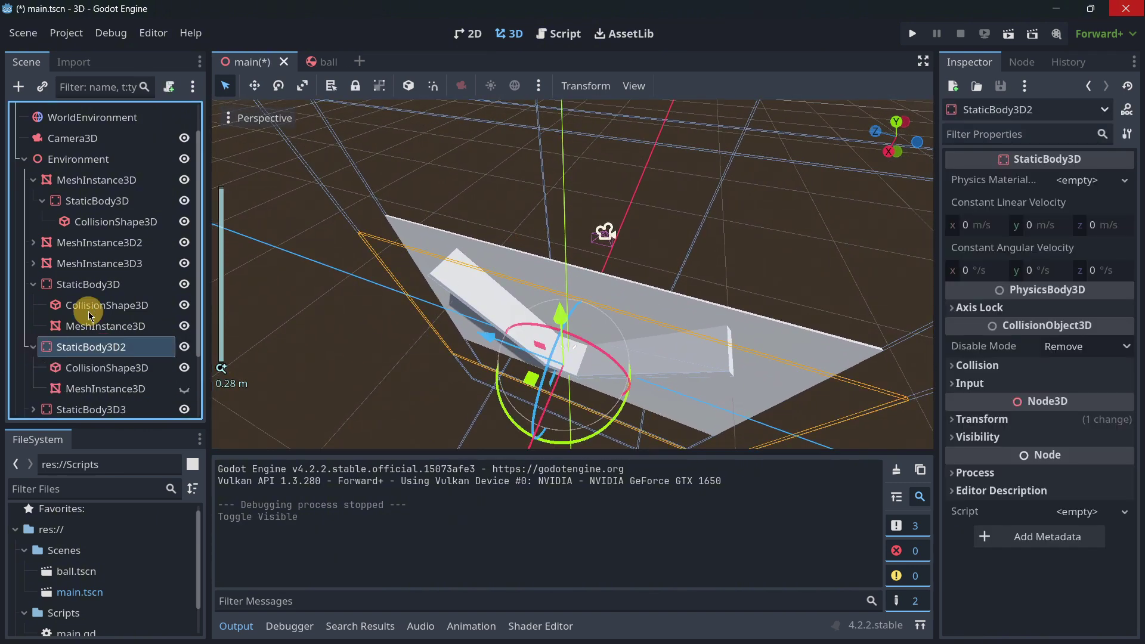
pyautogui.scroll(-3, 89, 316)
pyautogui.click(184, 314)
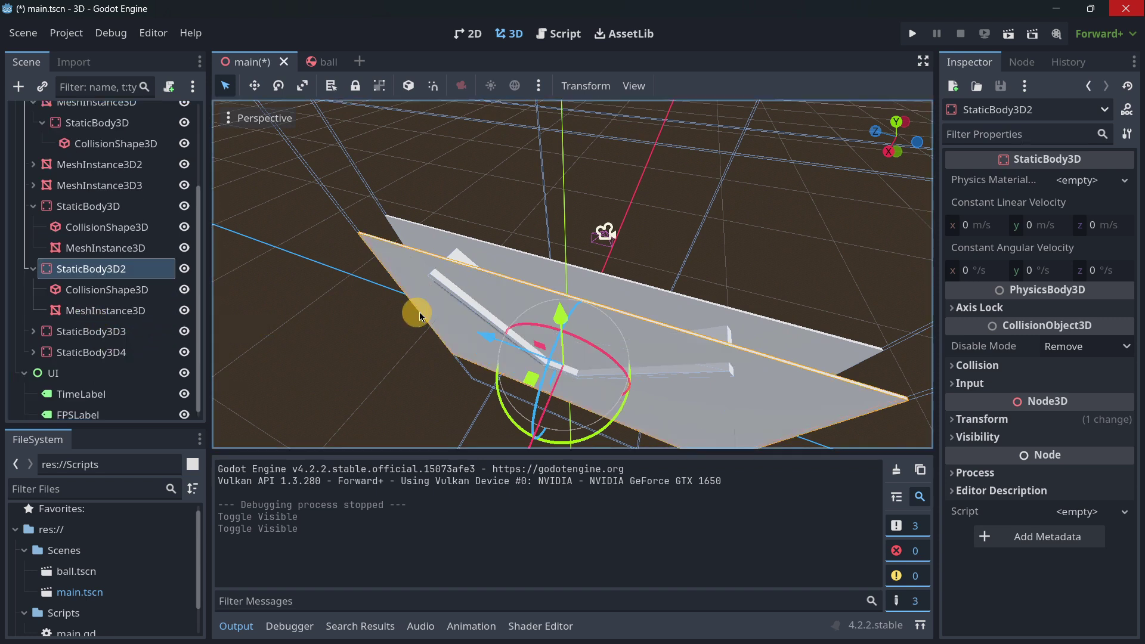
# Expand StaticBody3D3, show its MeshInstance3D wall and hide it again.
pyautogui.click(41, 334)
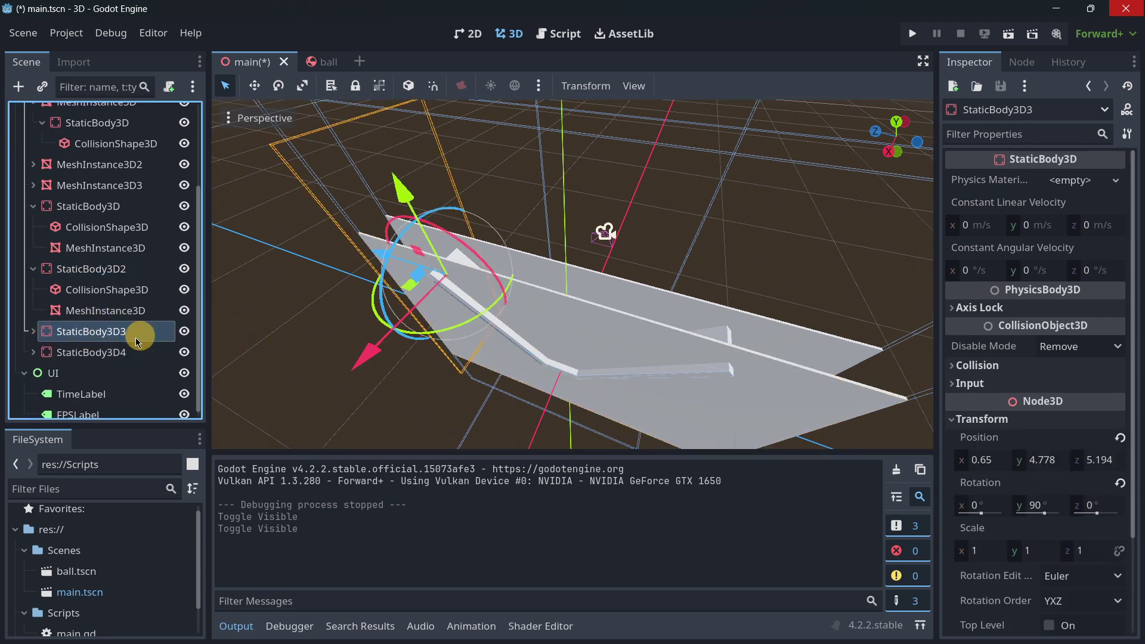
pyautogui.click(33, 333)
pyautogui.scroll(-2, 90, 327)
pyautogui.click(183, 323)
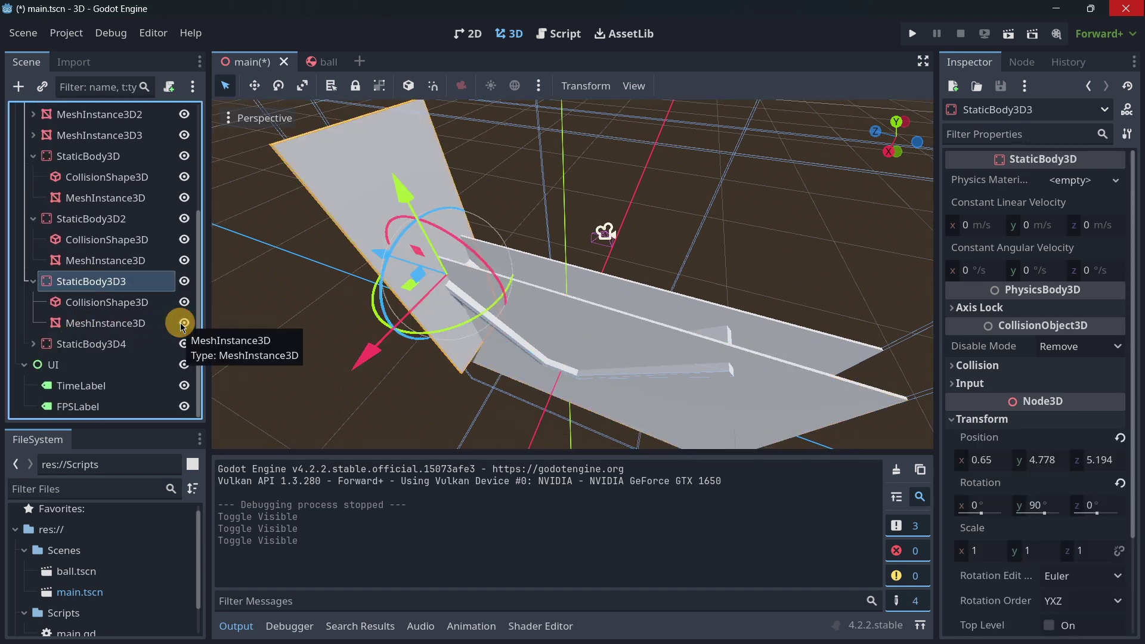
pyautogui.click(183, 323)
# Expand StaticBody3D4, show its MeshInstance3D wall and hide it again.
pyautogui.scroll(-2, 43, 343)
pyautogui.click(77, 346)
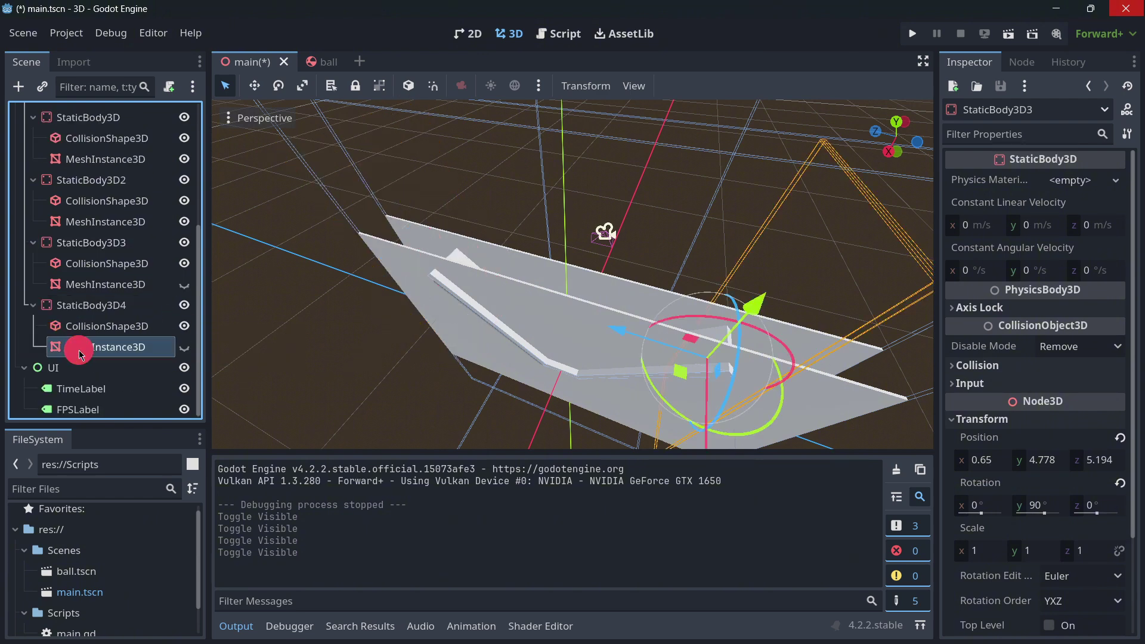
pyautogui.click(185, 347)
pyautogui.click(173, 347)
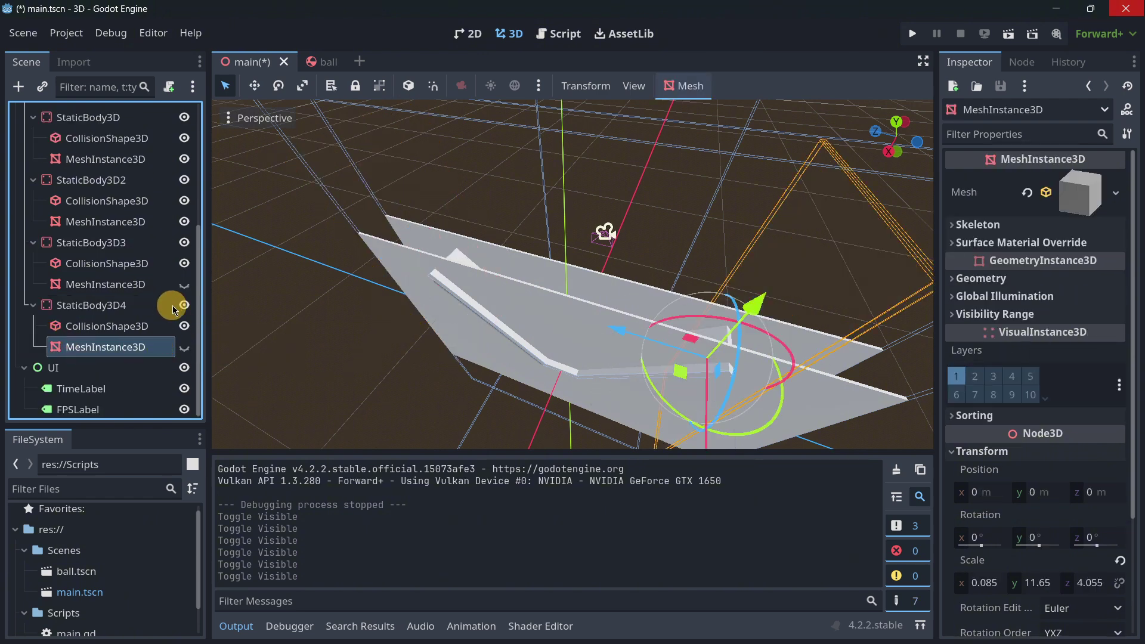
# Hide the MeshInstance3D walls under StaticBody3D2 and StaticBody3D, and run the project for several seconds to watch the balls and FPS.
pyautogui.click(184, 222)
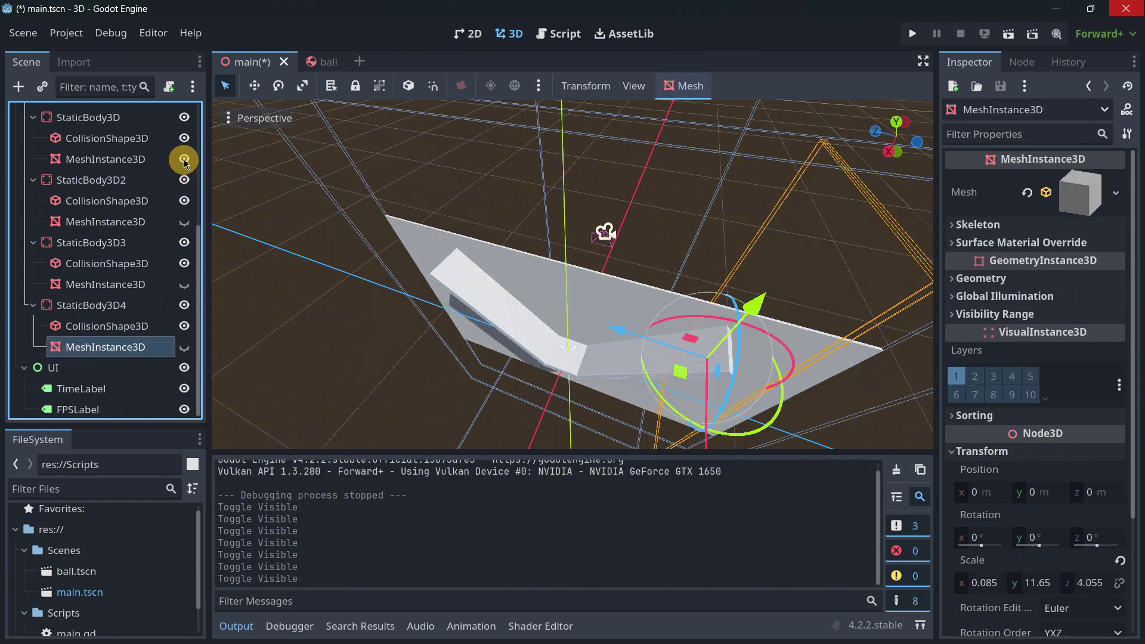
pyautogui.click(184, 160)
pyautogui.click(907, 38)
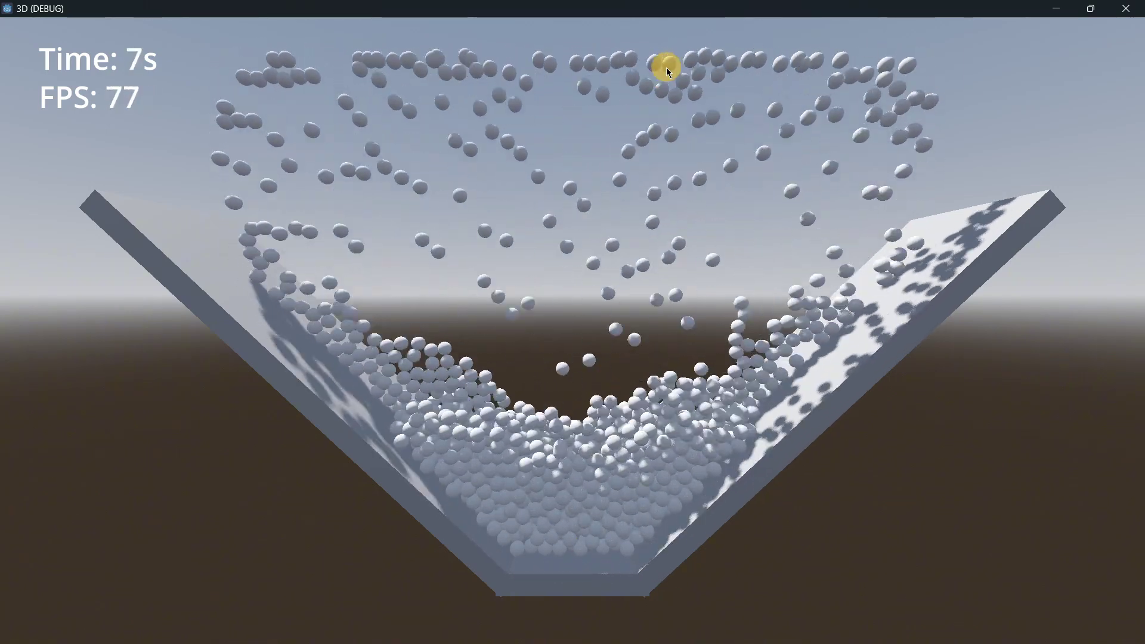
pyautogui.click(1125, 8)
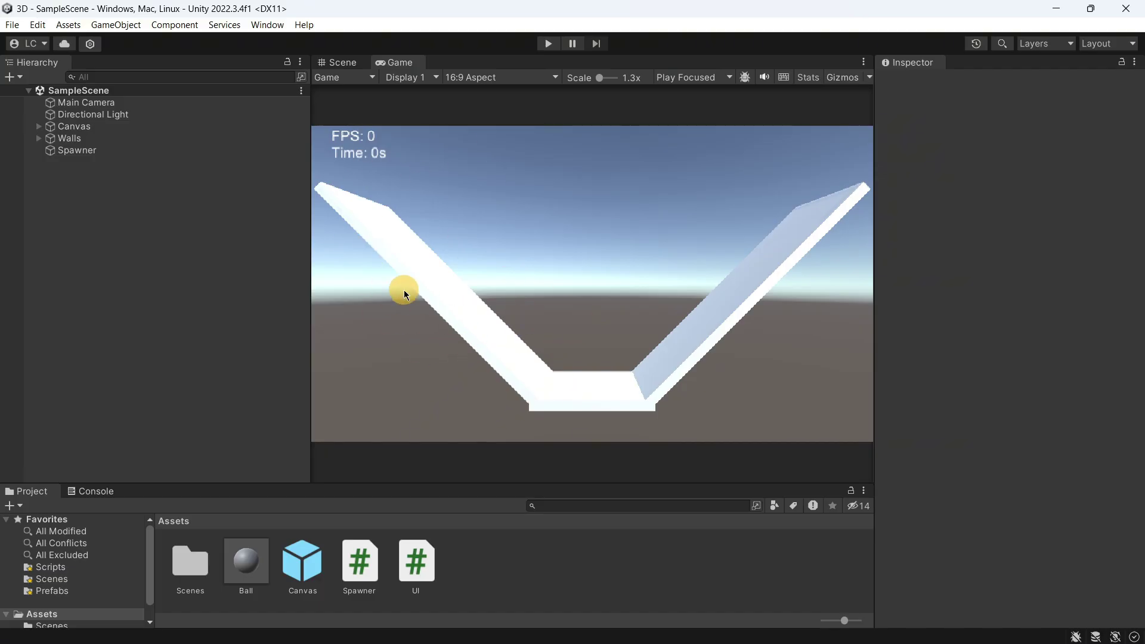
# In the Unity 3D project, show the Scene view, expand Walls and inspect Wall1, Wall2 and Wall3.
pyautogui.click(336, 63)
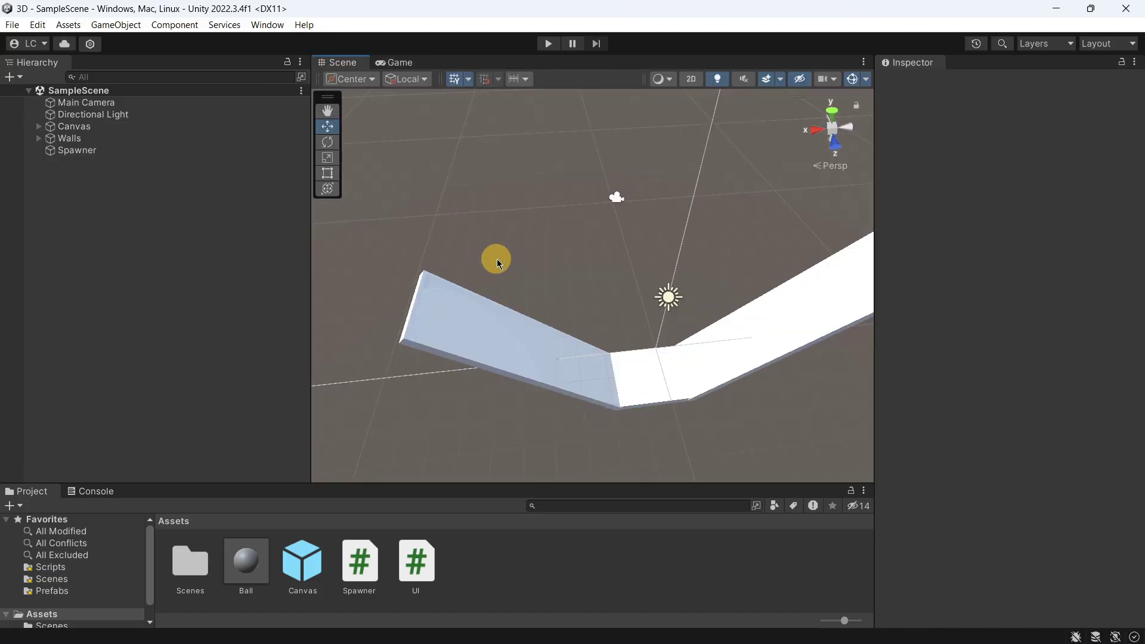
pyautogui.click(45, 139)
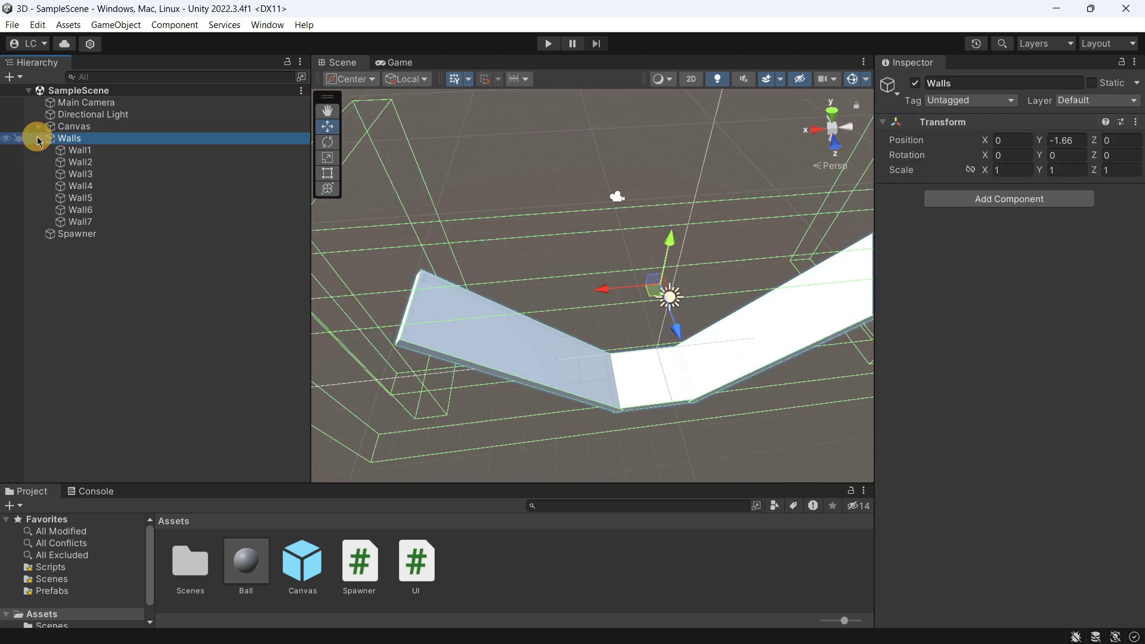
pyautogui.click(90, 149)
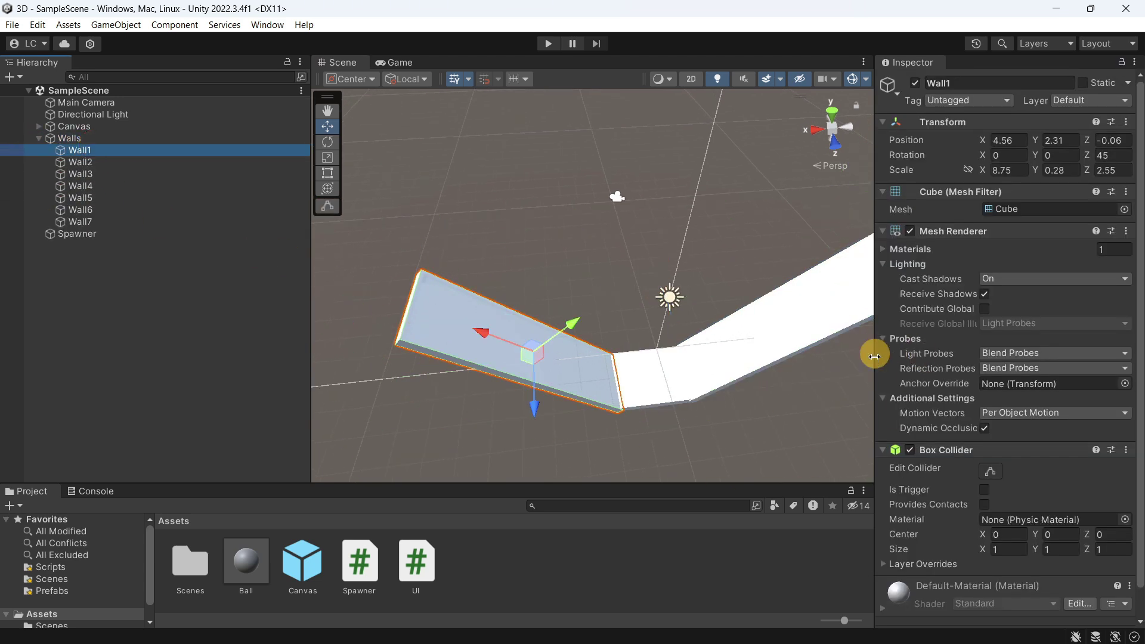
pyautogui.click(100, 162)
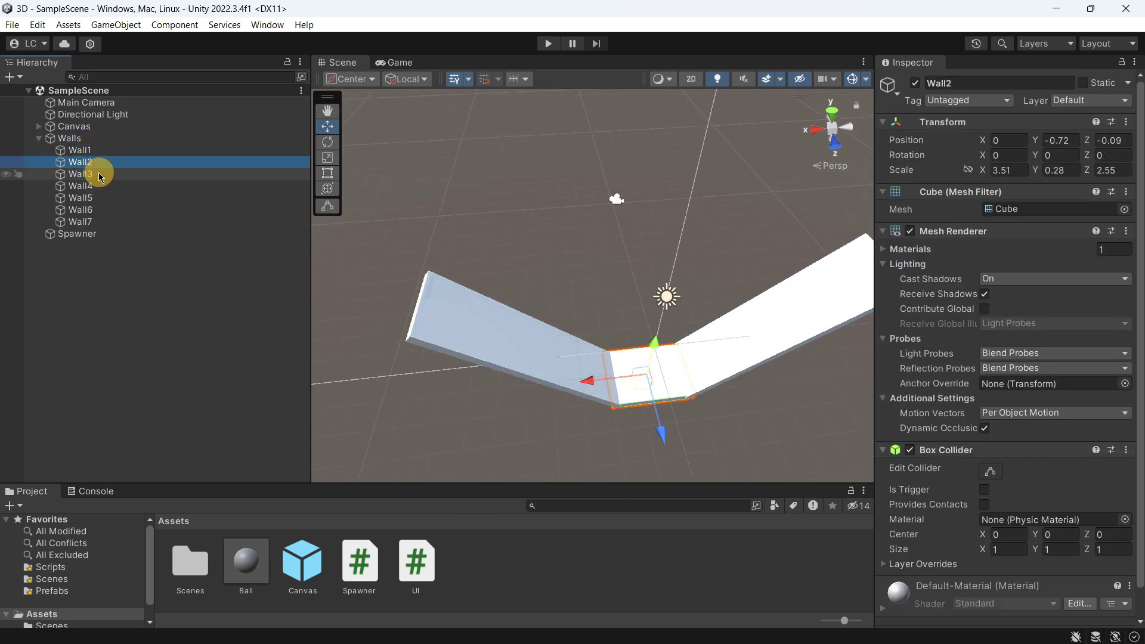
pyautogui.click(100, 174)
# Select Wall4 and enable its Mesh Renderer briefly to see the wall, ending with it disabled.
pyautogui.click(100, 189)
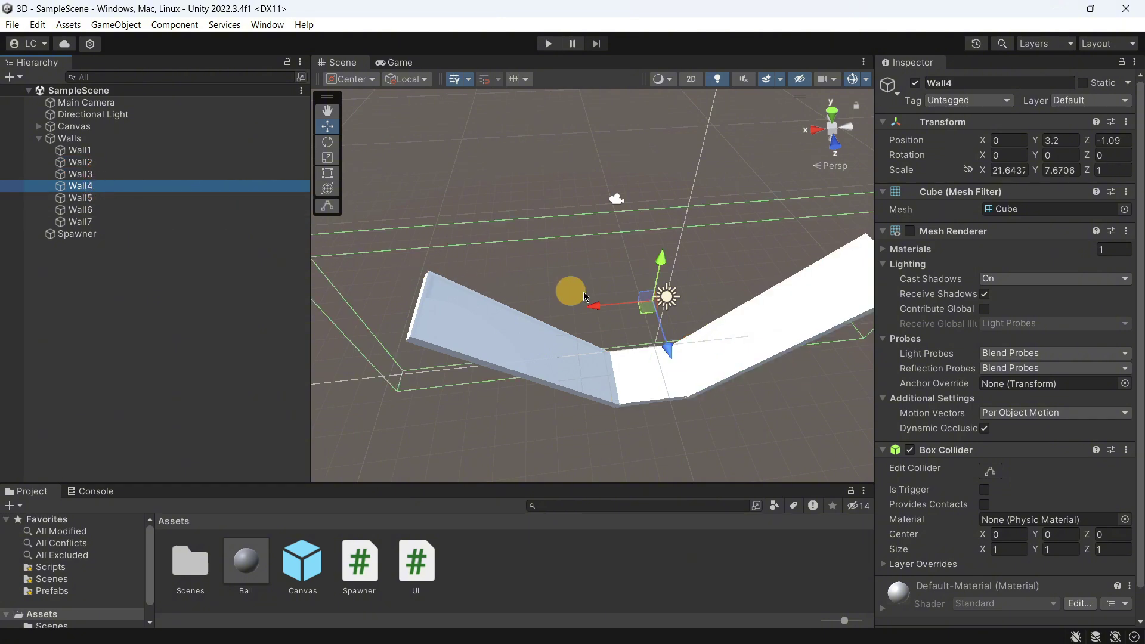
pyautogui.click(914, 236)
pyautogui.click(910, 232)
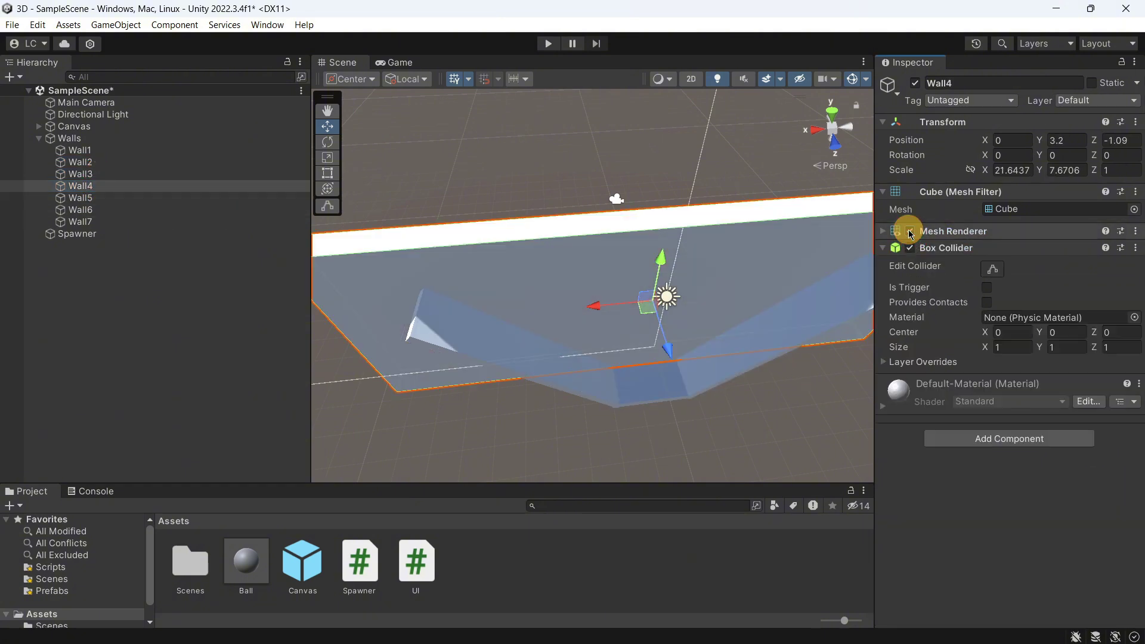
pyautogui.click(911, 232)
# Briefly enable and disable the Mesh Renderers of Wall5 and Wall6 to see where each wall stands.
pyautogui.click(81, 198)
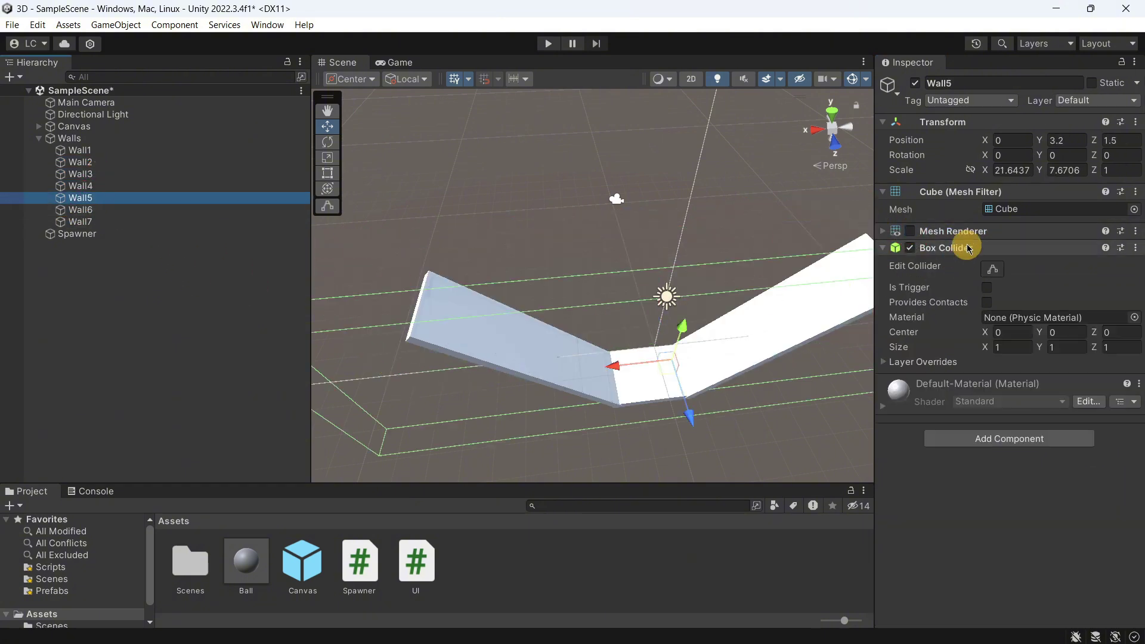
pyautogui.click(910, 231)
pyautogui.click(910, 231)
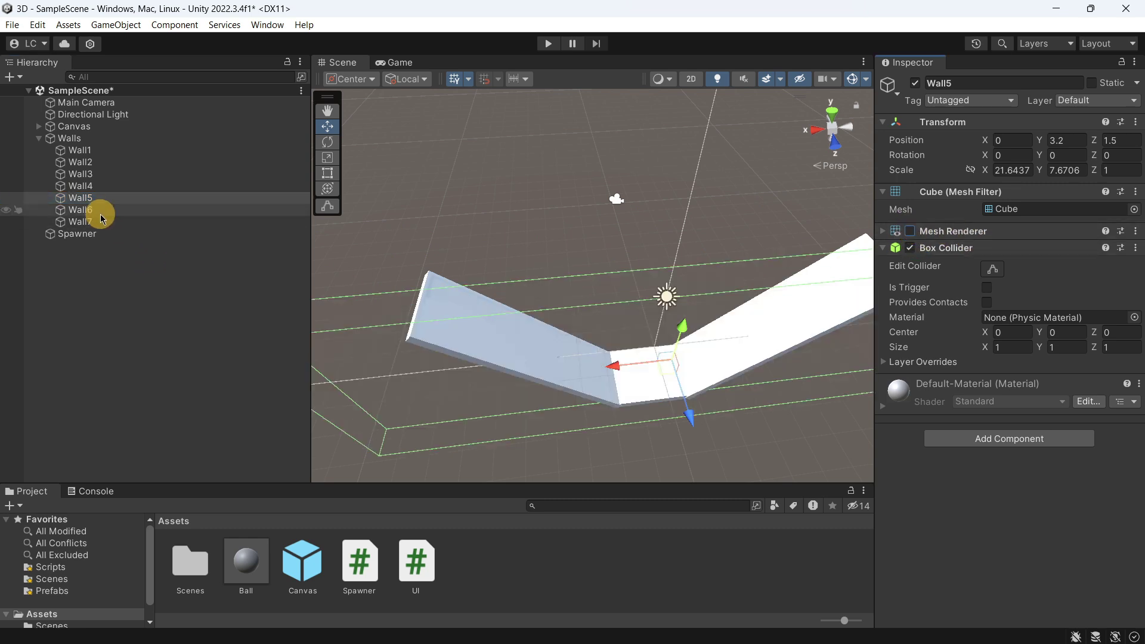
pyautogui.click(80, 209)
pyautogui.click(910, 231)
pyautogui.click(910, 231)
# Toggle Wall7's Mesh Renderer to view the wall, ending with it disabled.
pyautogui.click(190, 222)
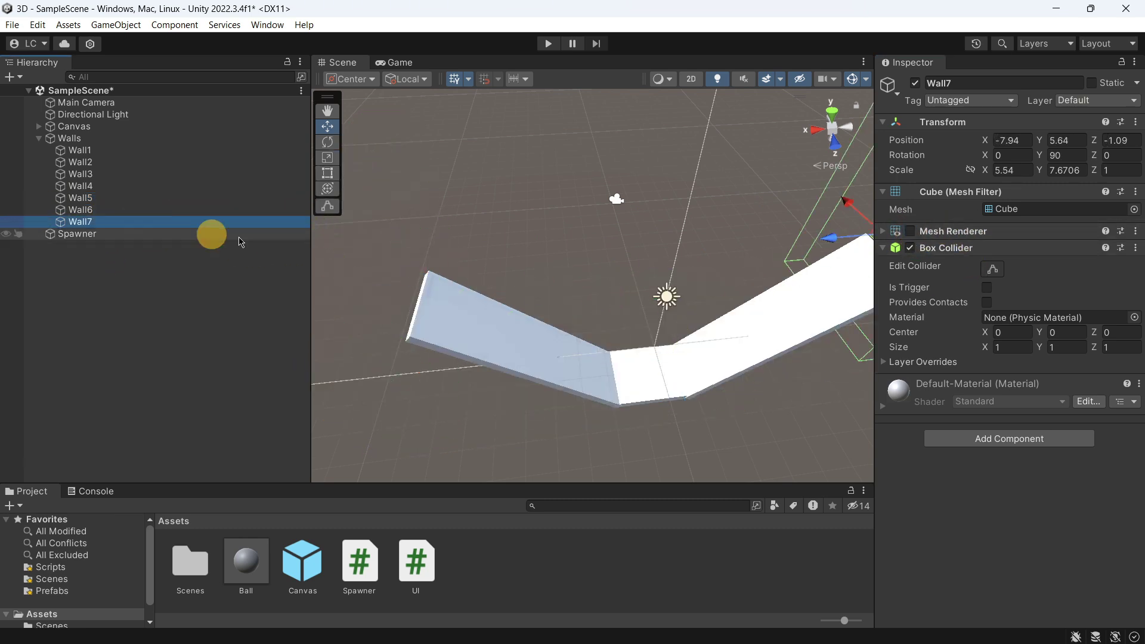
pyautogui.click(910, 231)
pyautogui.moveTo(710, 340); pyautogui.dragTo(787, 348, button='right')
pyautogui.click(910, 231)
pyautogui.click(910, 231)
pyautogui.click(910, 231)
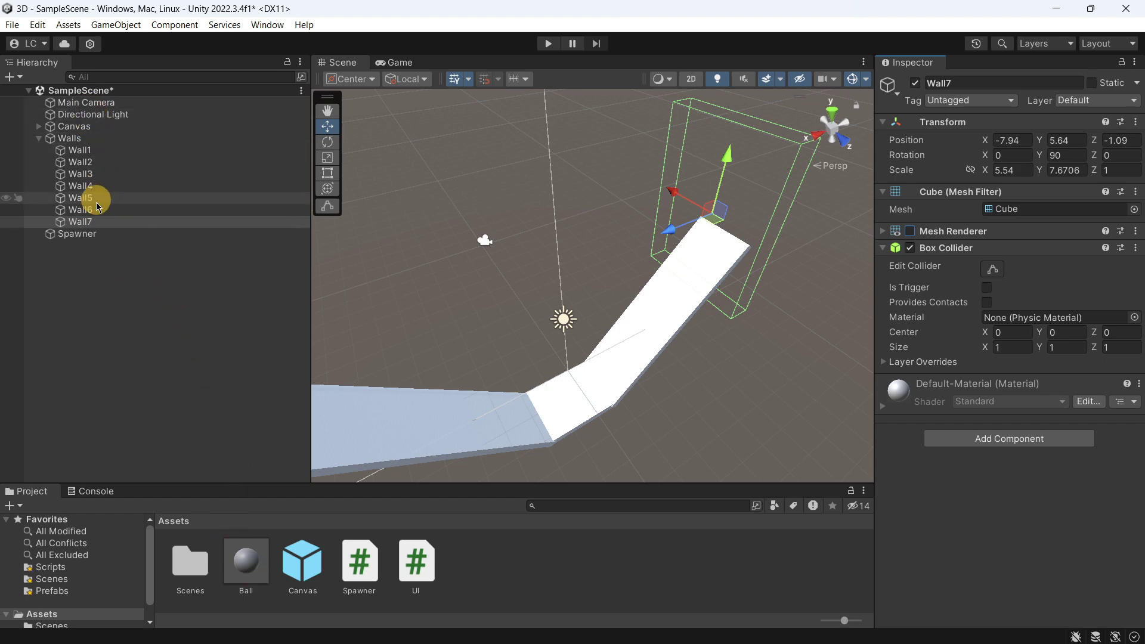
# Open the Spawner script in Visual Studio Code and review its spawnInterval value and SpawnObjects coroutine.
pyautogui.doubleClick(350, 571)
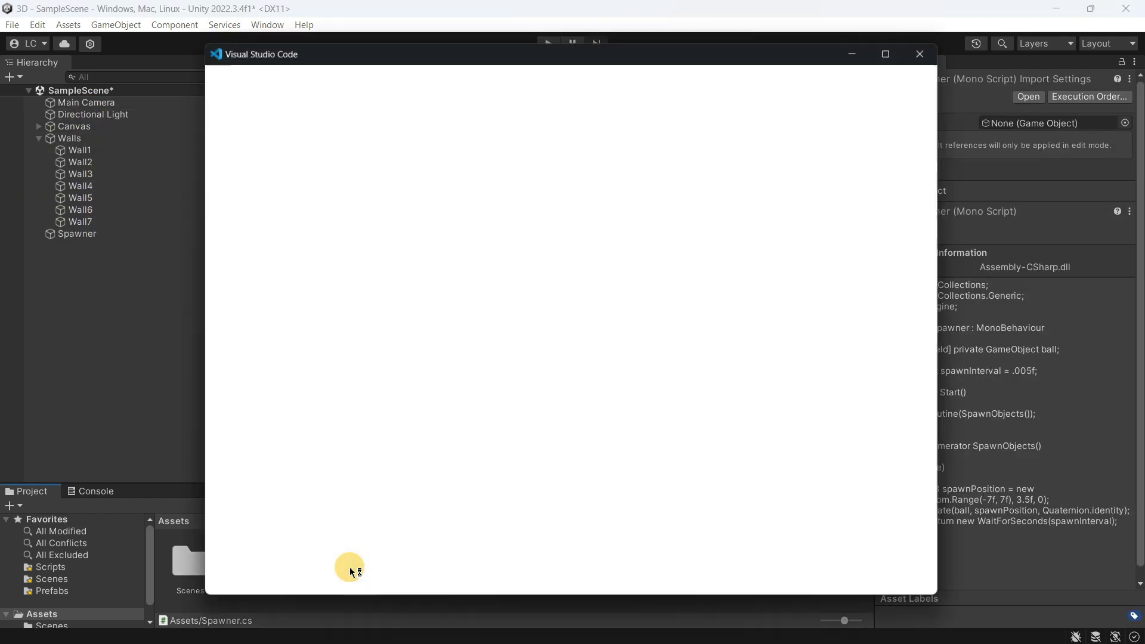
pyautogui.click(894, 47)
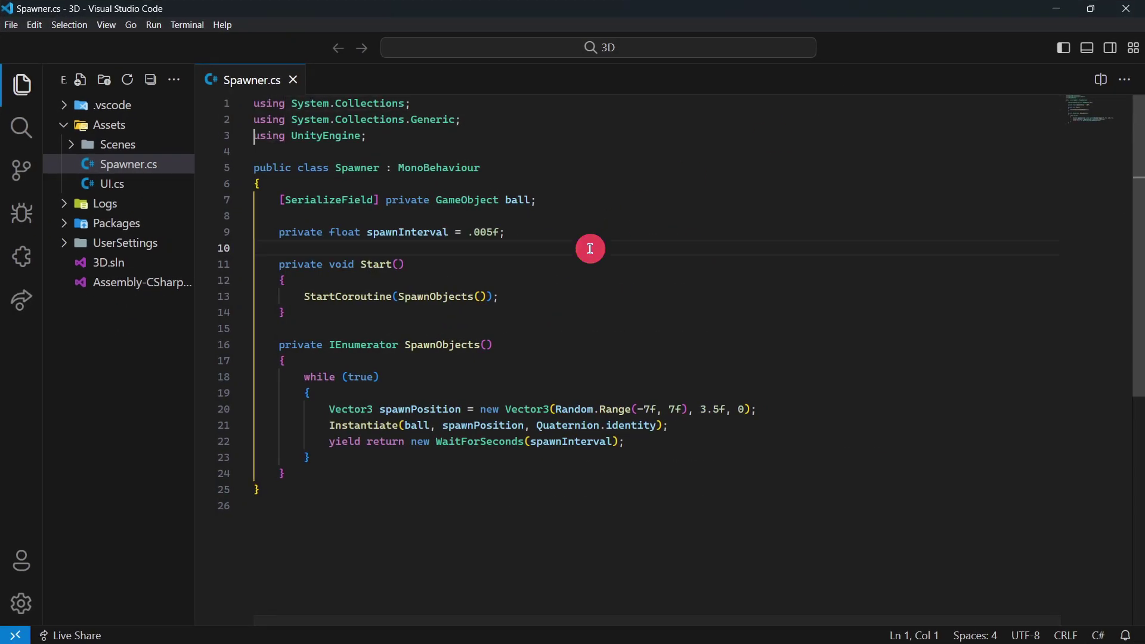
pyautogui.moveTo(518, 256); pyautogui.dragTo(475, 255)
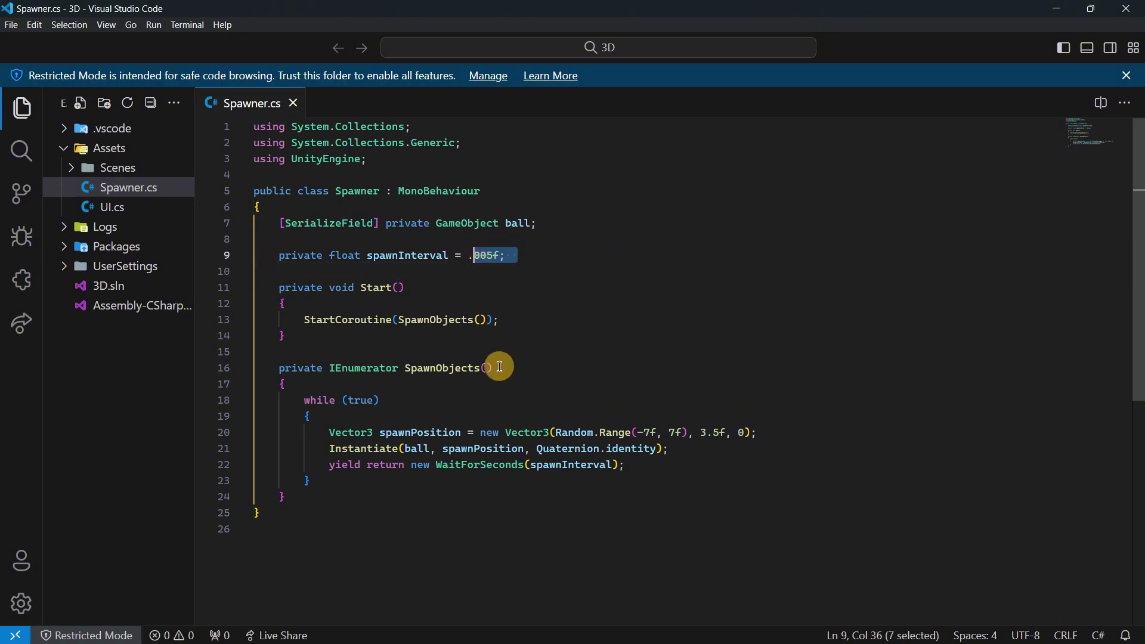
pyautogui.click(552, 320)
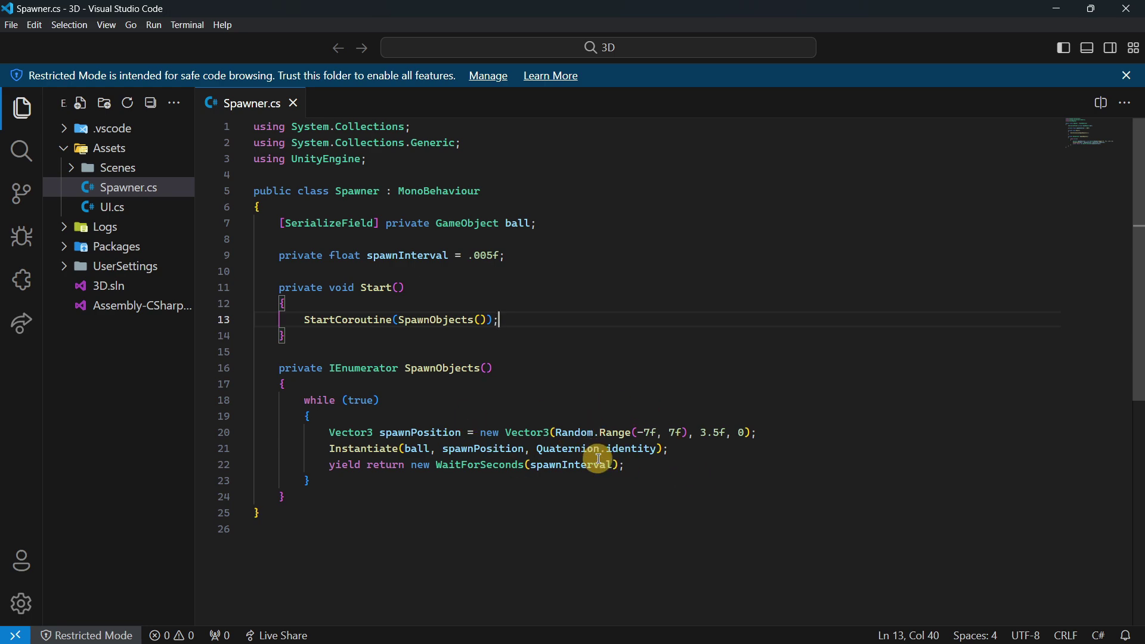
# Return to Unity and view the Canvas with its FPS and Time texts from the Back view.
pyautogui.hotkey('alt', 'Tab')
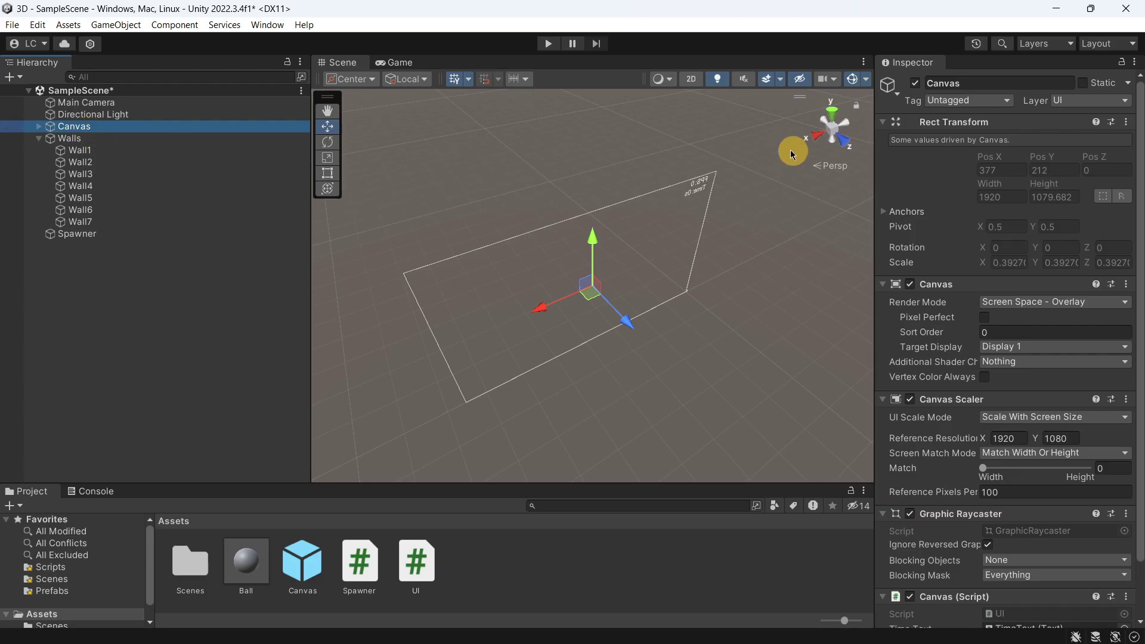
pyautogui.click(816, 135)
pyautogui.click(821, 138)
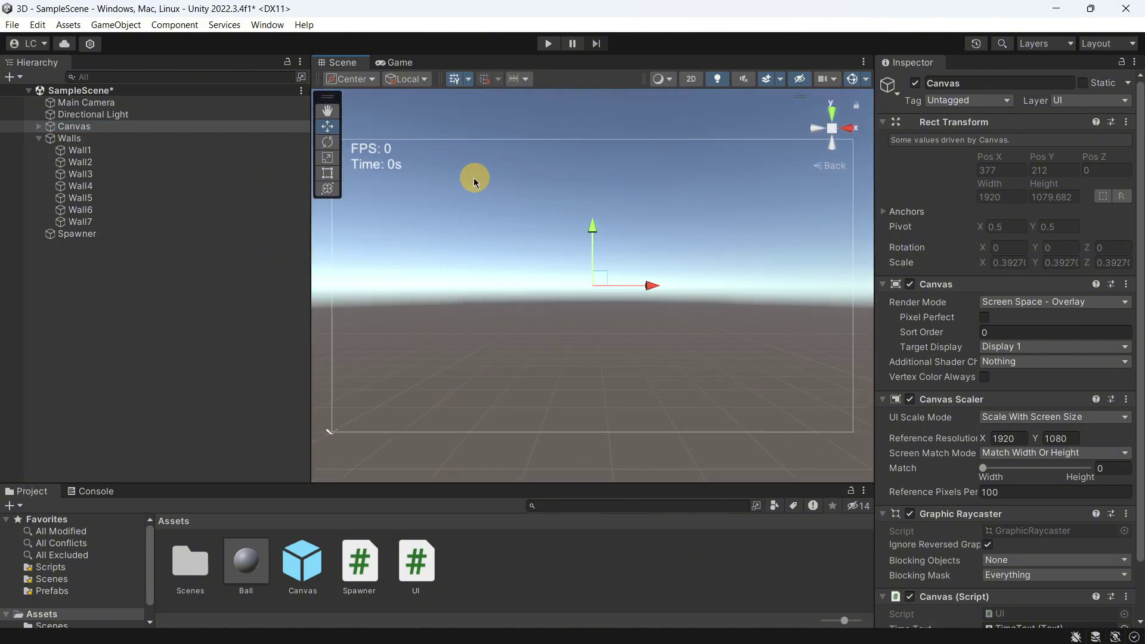
# Review the UI script in Visual Studio Code, from the text fields through UpdateFPSText to the Update method.
pyautogui.hotkey('alt', 'Tab')
pyautogui.scroll(-4, 427, 253)
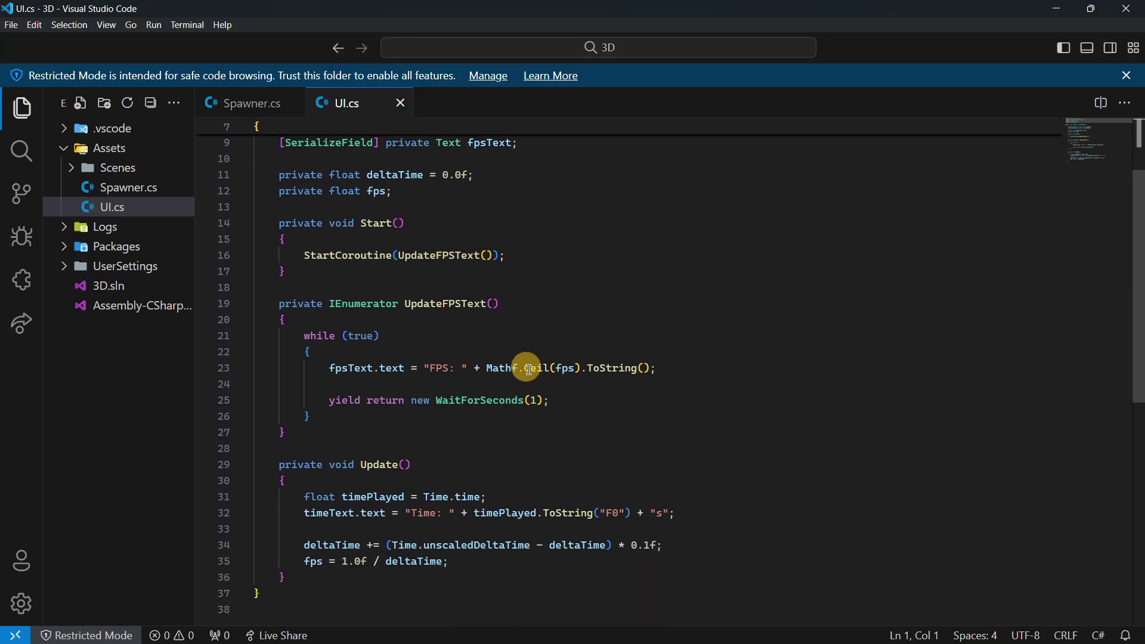
pyautogui.scroll(2, 483, 531)
pyautogui.click(481, 484)
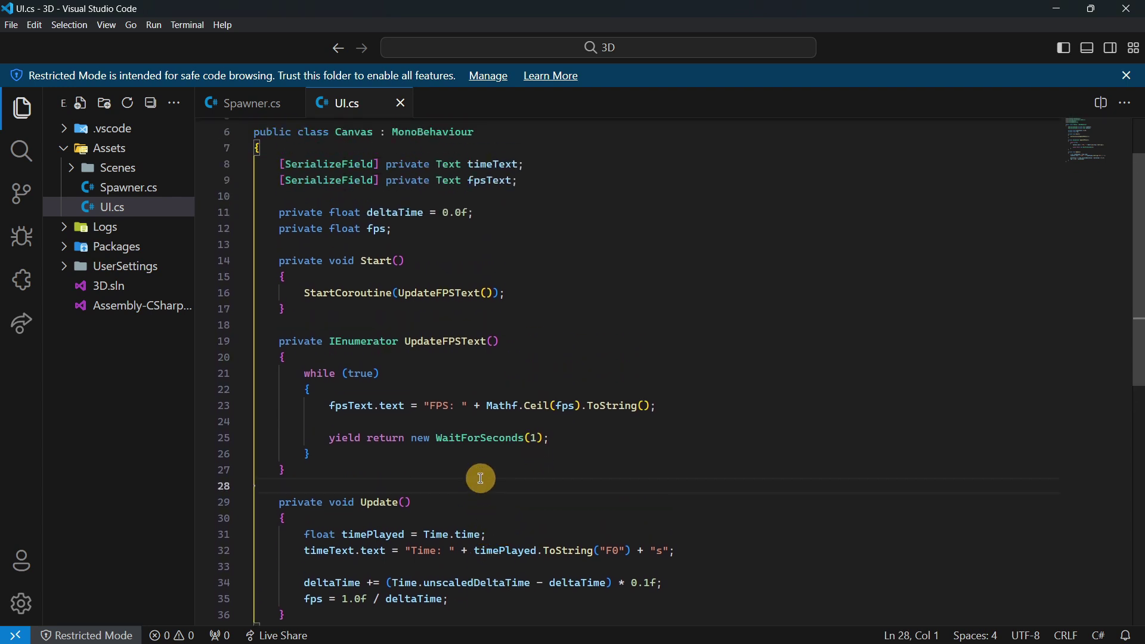
pyautogui.scroll(2, 445, 363)
pyautogui.scroll(-6, 445, 358)
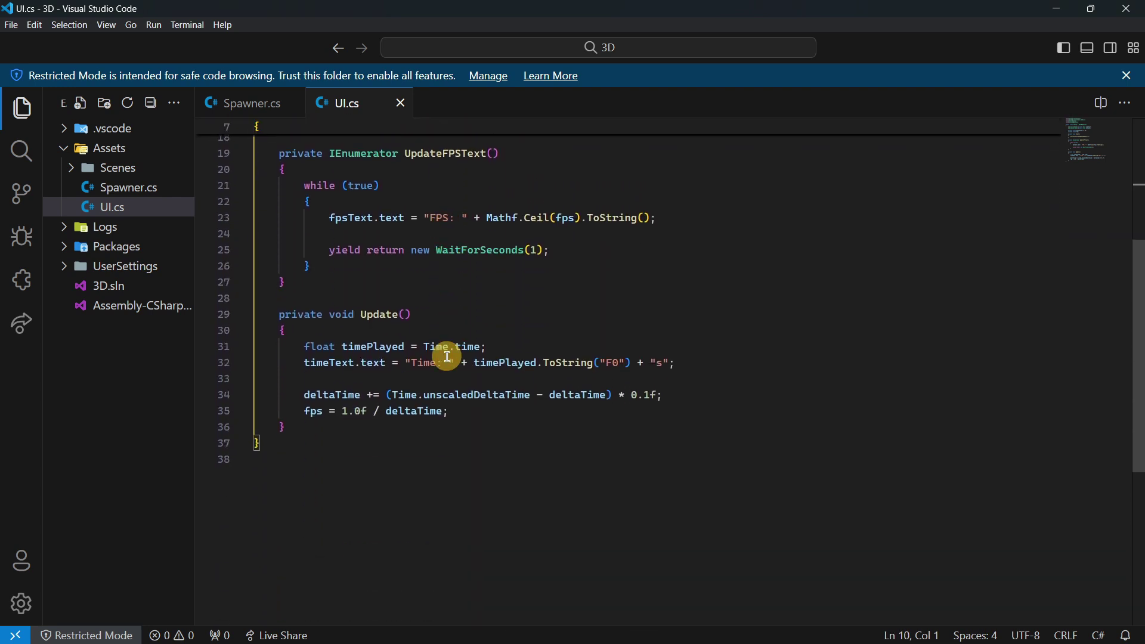
# Return to Unity, open the Ball prefab and inspect its Sphere Collider and Rigidbody settings, including Collision Detection.
pyautogui.hotkey('alt', 'Tab')
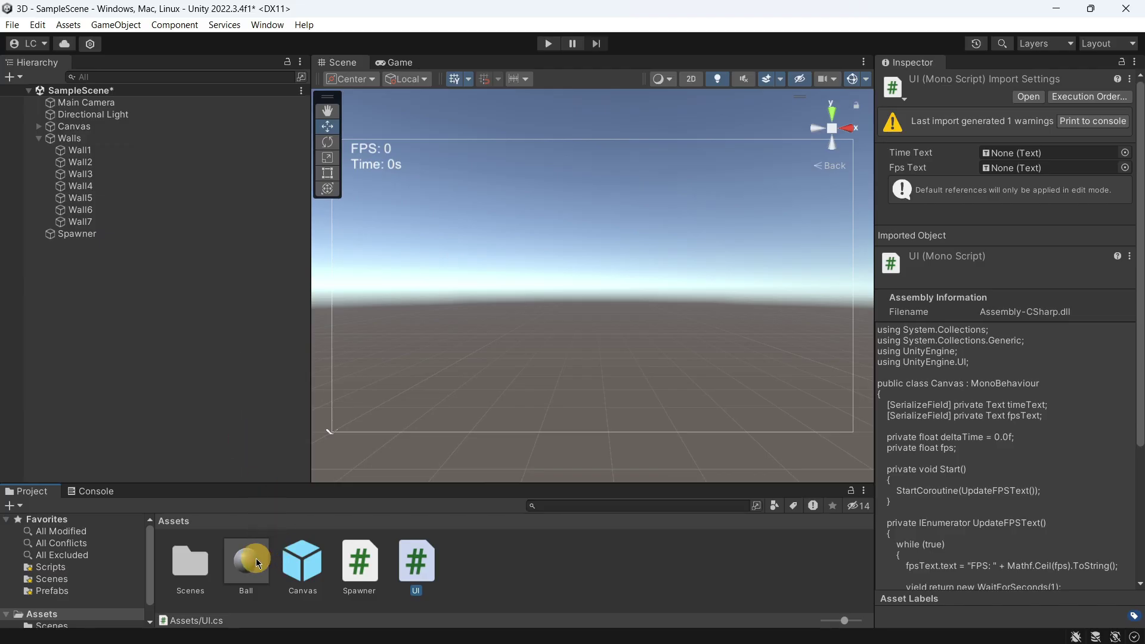
pyautogui.doubleClick(255, 558)
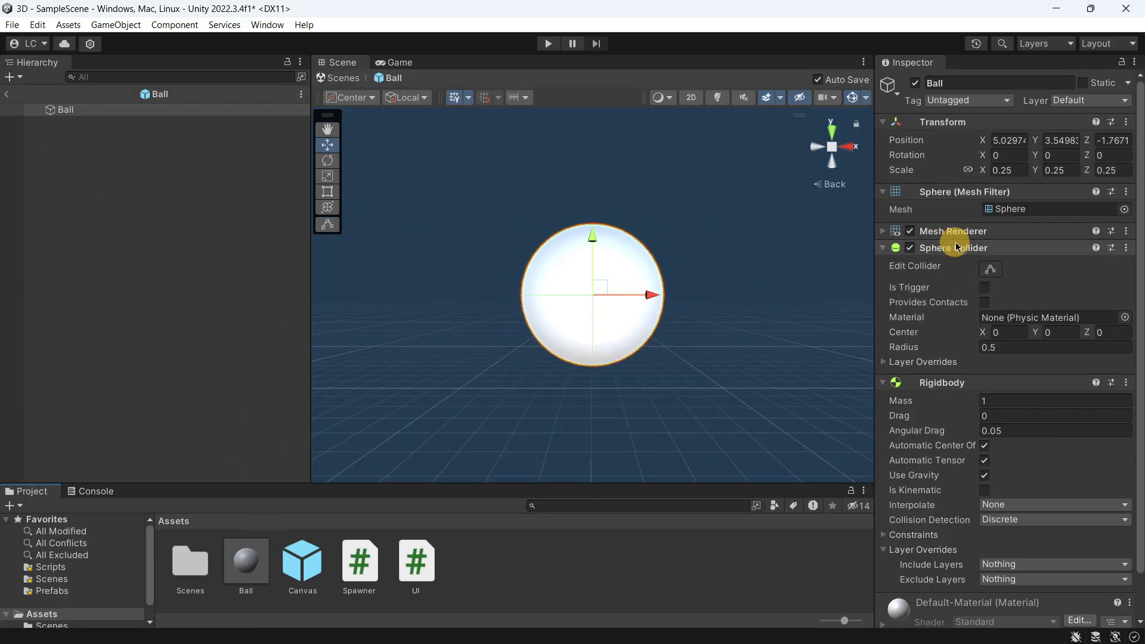
pyautogui.scroll(-2, 978, 429)
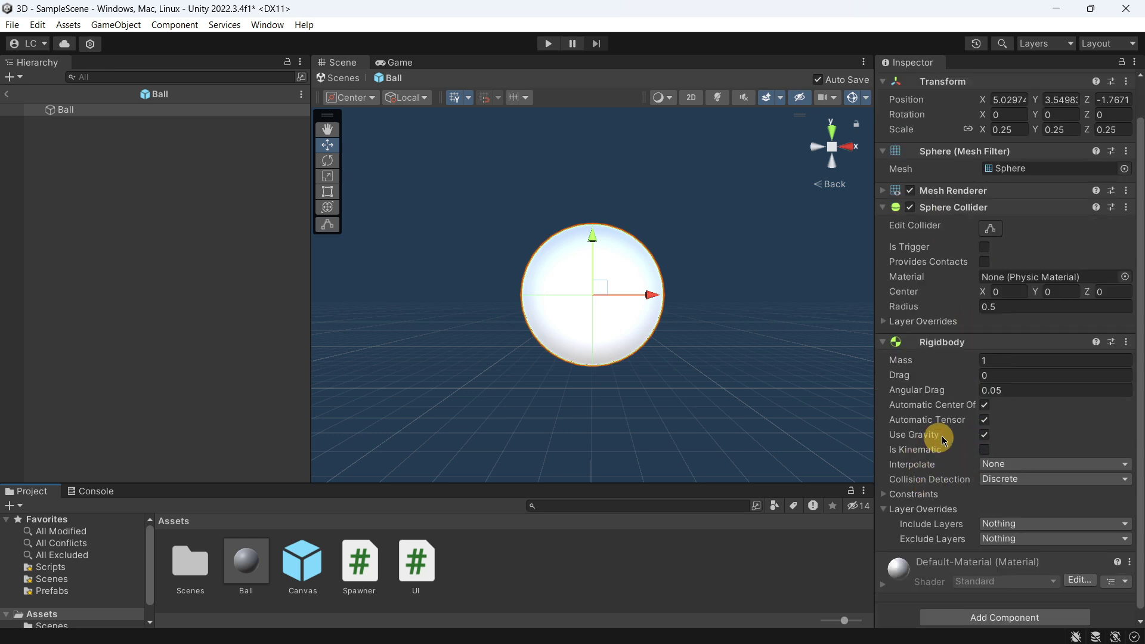
pyautogui.moveTo(900, 479)
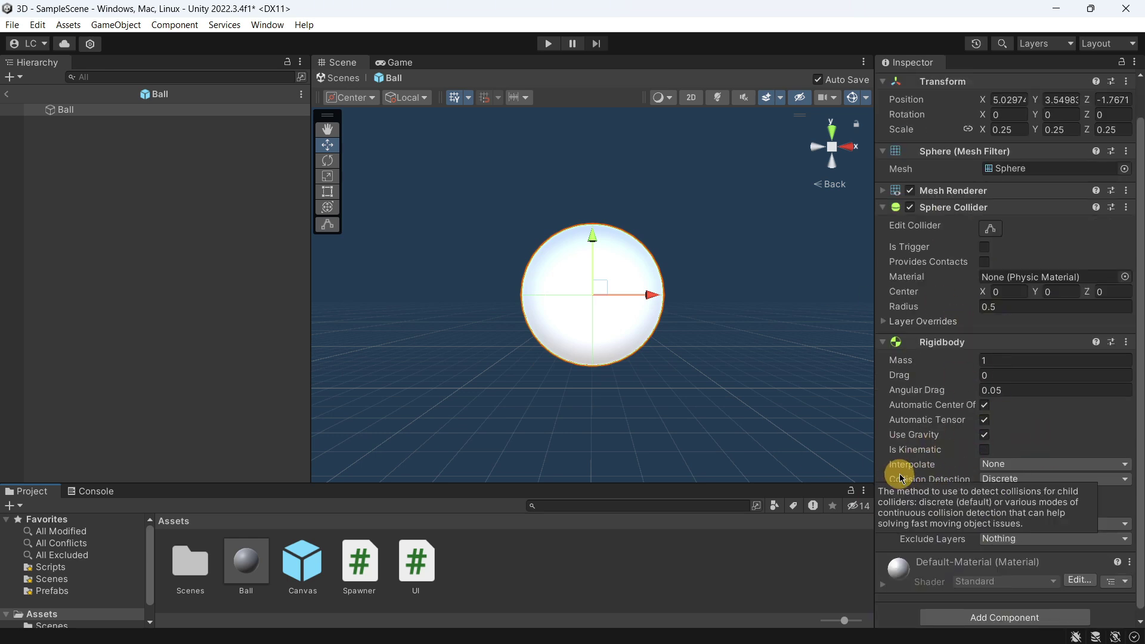
# Show the Game view, choose its play window behaviour and run the falling-balls scene.
pyautogui.click(396, 60)
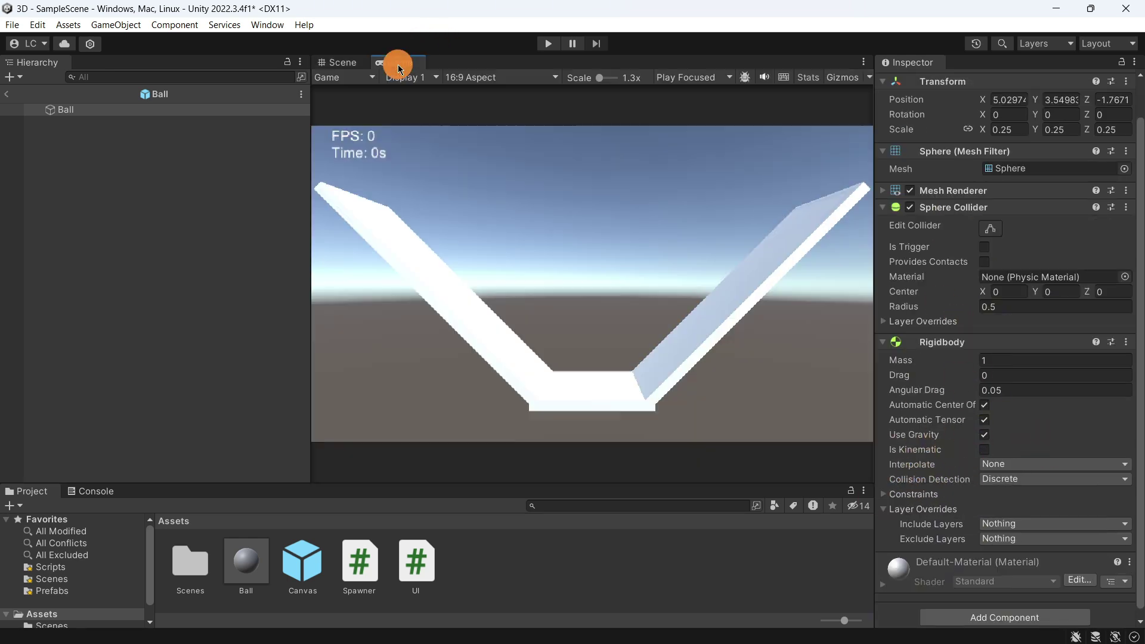
pyautogui.click(679, 77)
pyautogui.click(709, 108)
pyautogui.click(548, 43)
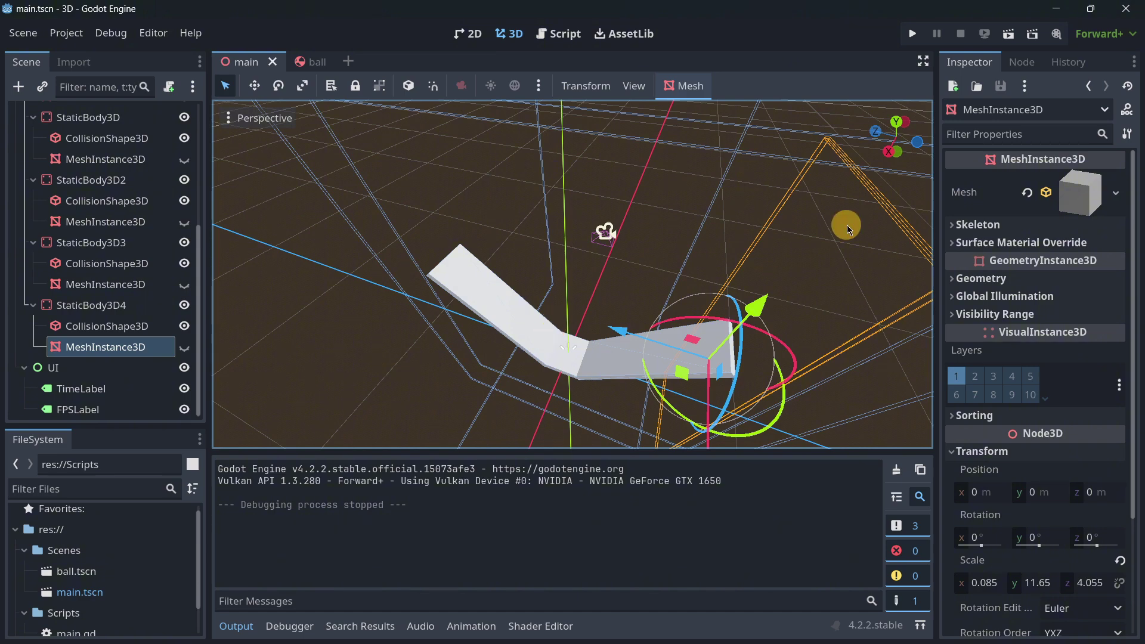
pyautogui.scroll(2, 550, 330)
pyautogui.scroll(-2, 558, 331)
pyautogui.scroll(1, 558, 330)
pyautogui.scroll(-8, 560, 331)
pyautogui.scroll(-20, 567, 331)
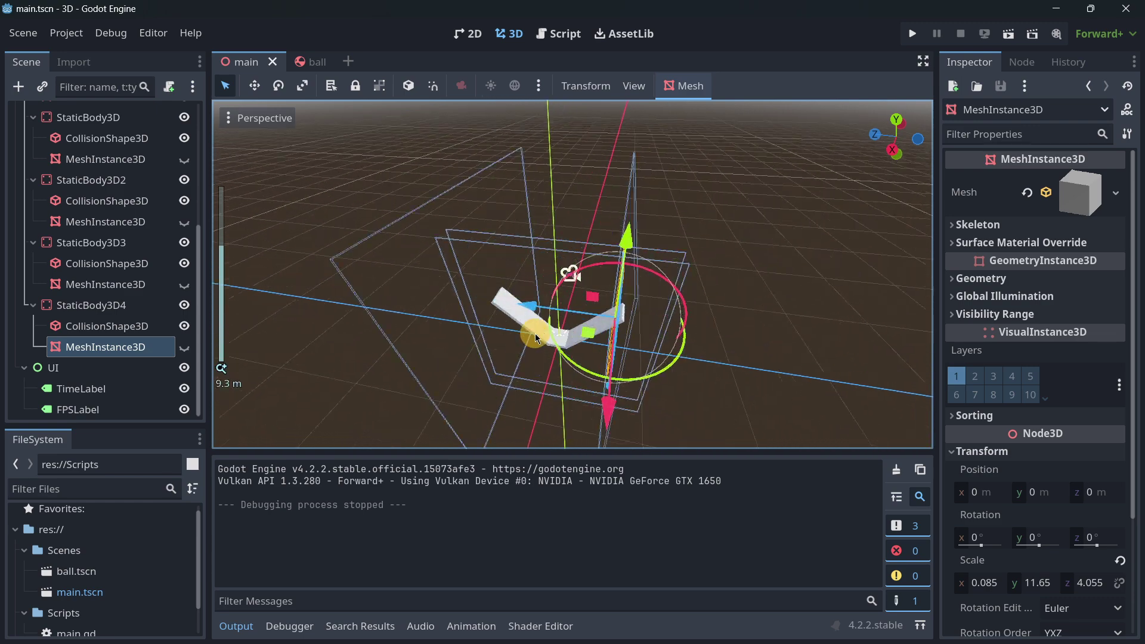
pyautogui.moveTo(533, 335); pyautogui.dragTo(527, 345, button='middle')
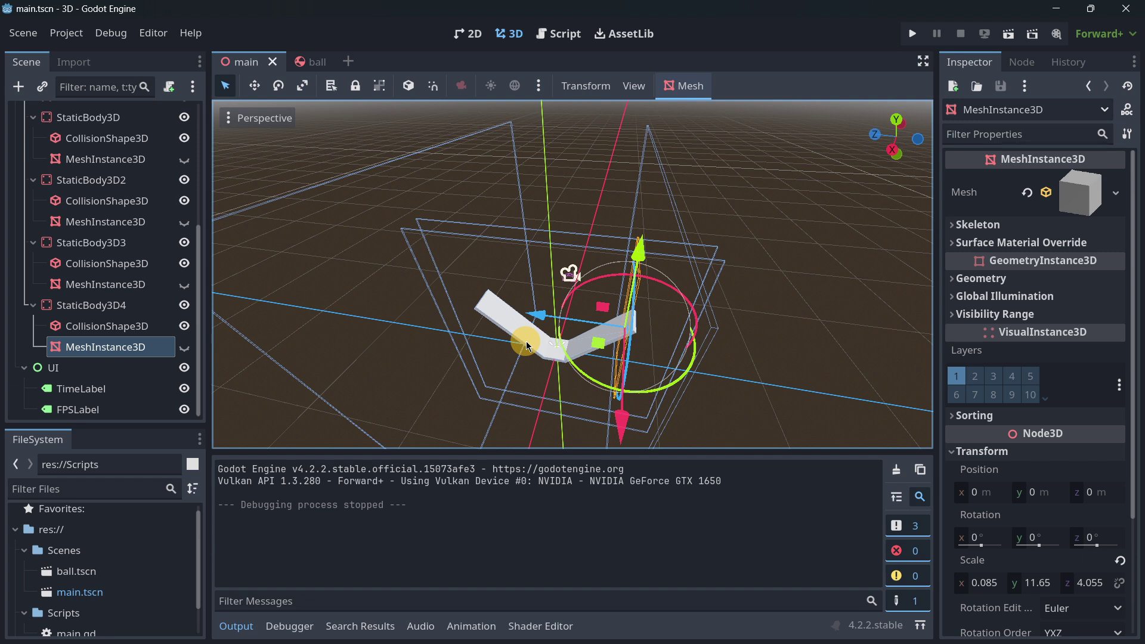
pyautogui.moveTo(527, 346); pyautogui.dragTo(460, 328, button='middle')
pyautogui.scroll(2, 461, 328)
pyautogui.moveTo(572, 330); pyautogui.dragTo(560, 327, button='middle')
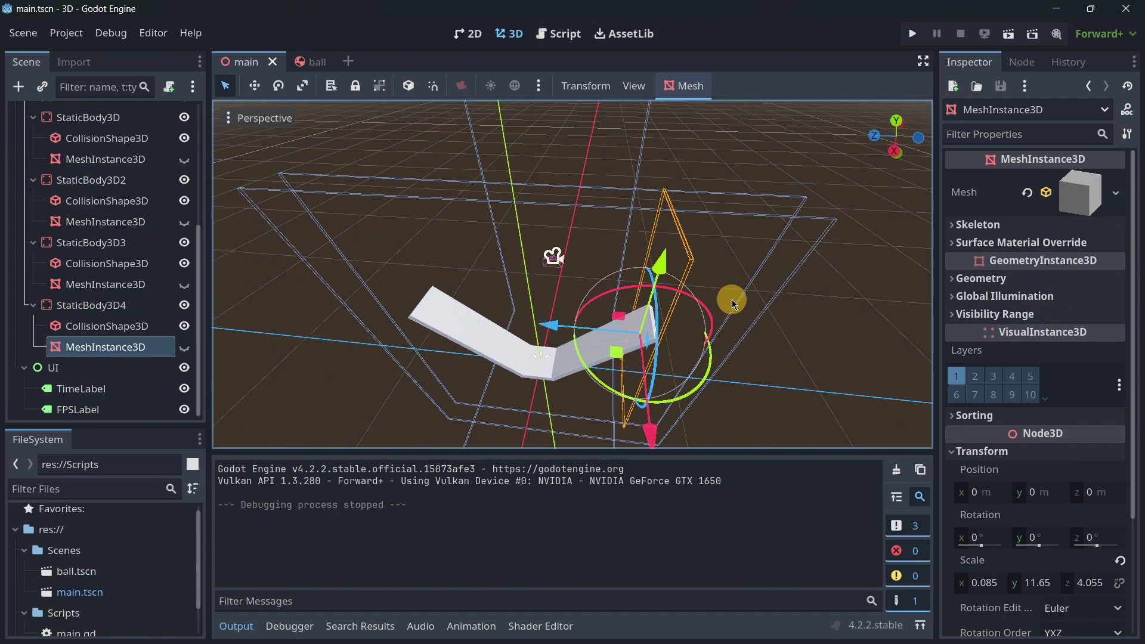